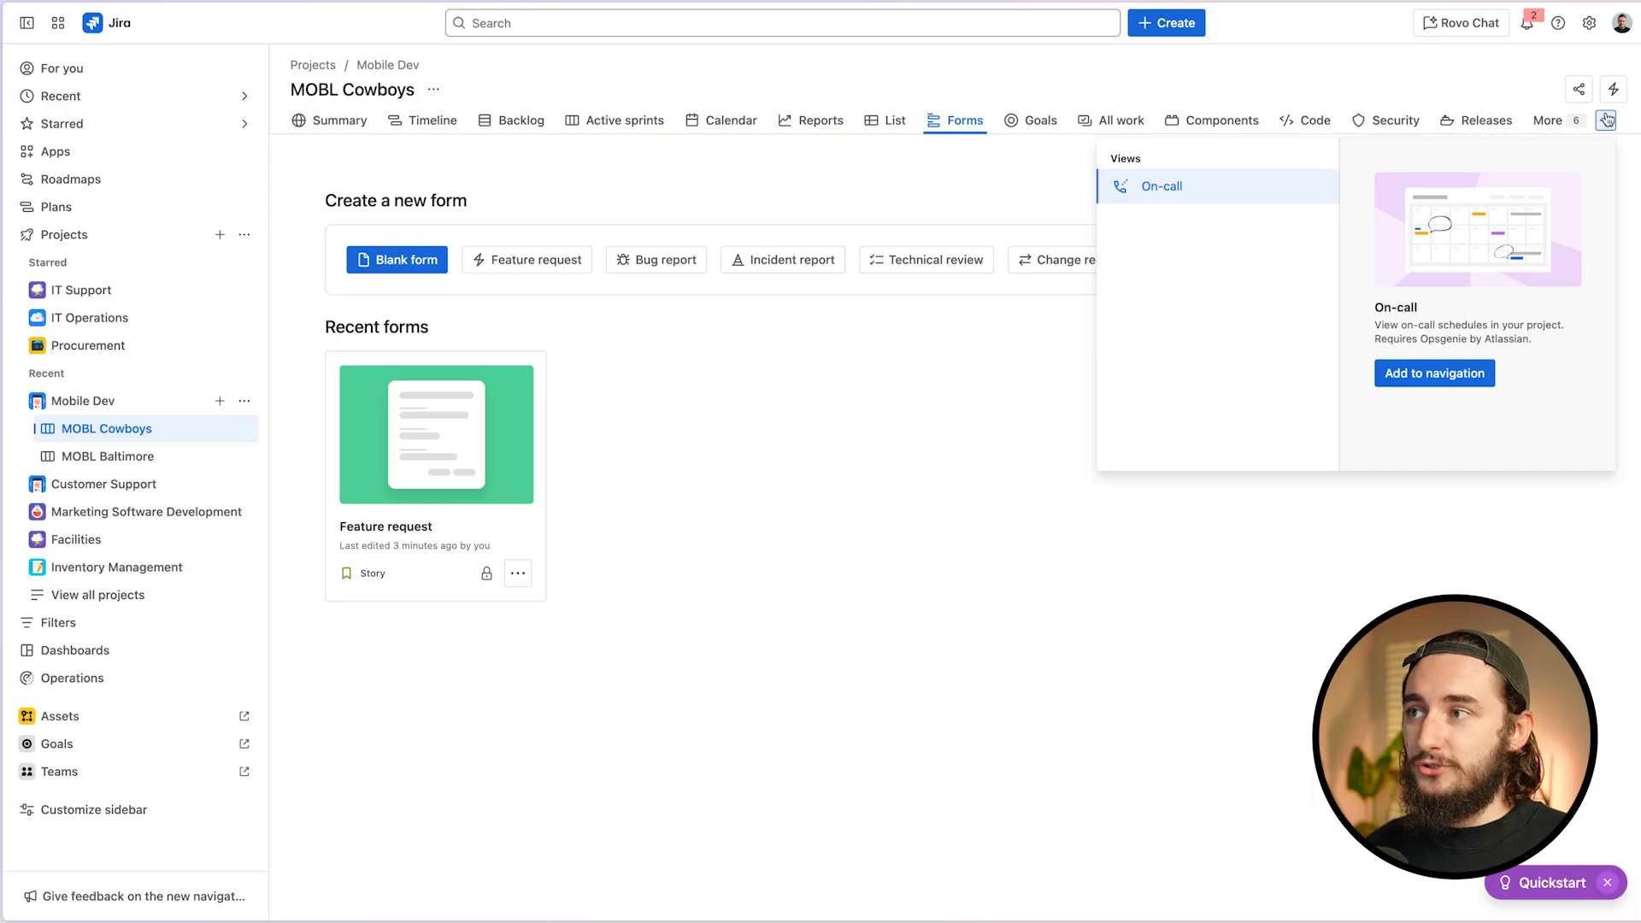
Open the Feature request form and review the work types it can create
click(1357, 75)
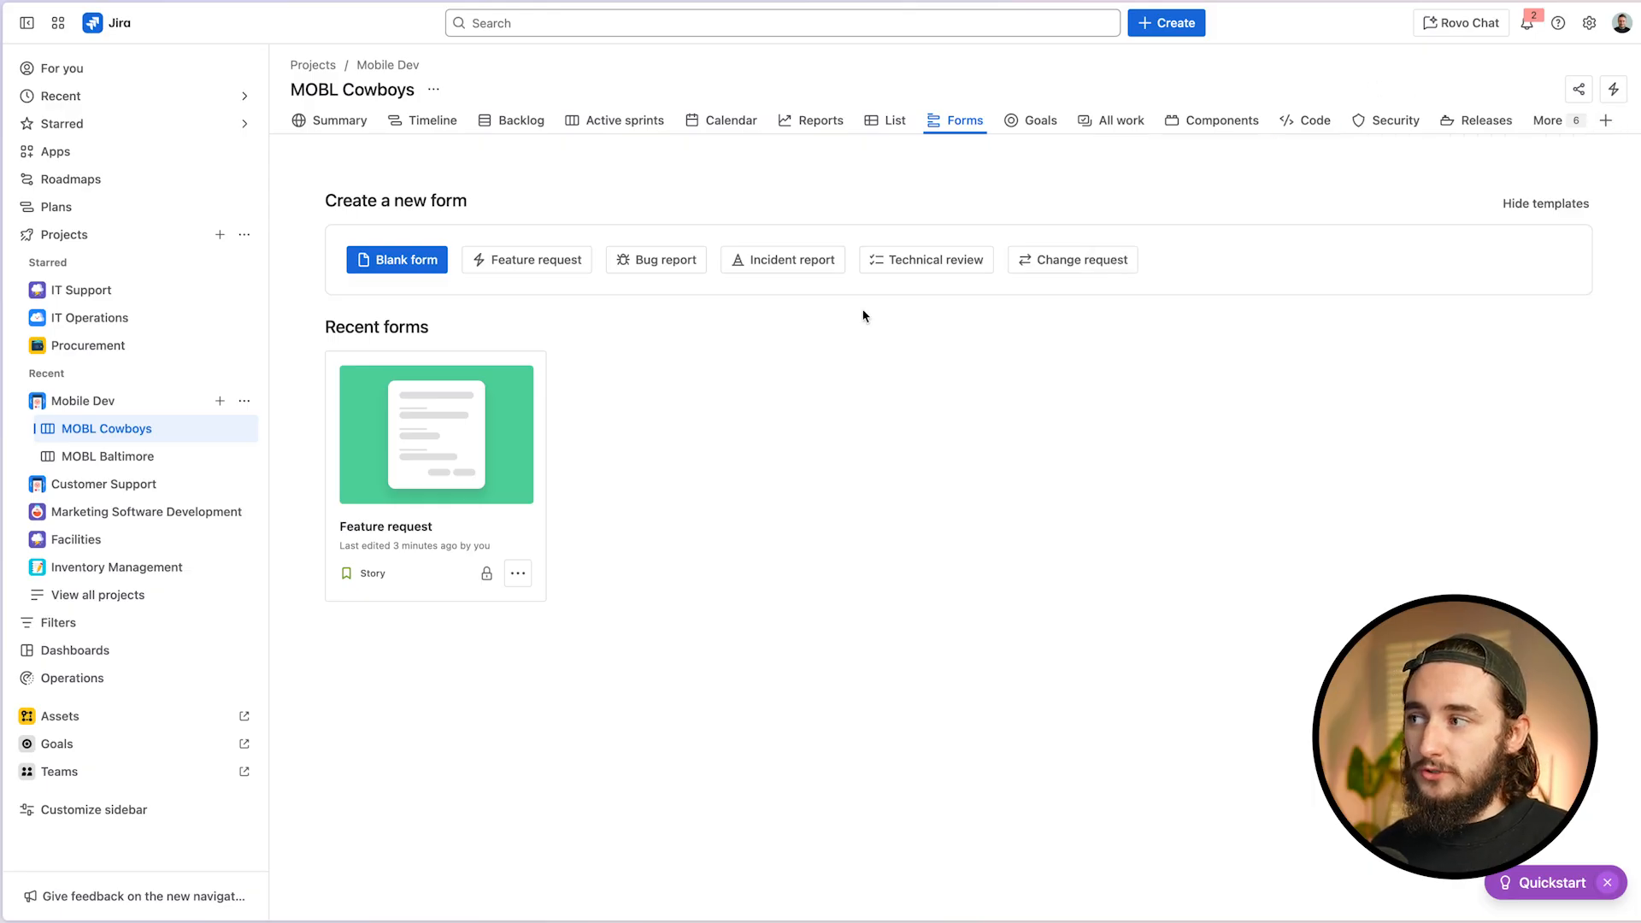
click(415, 541)
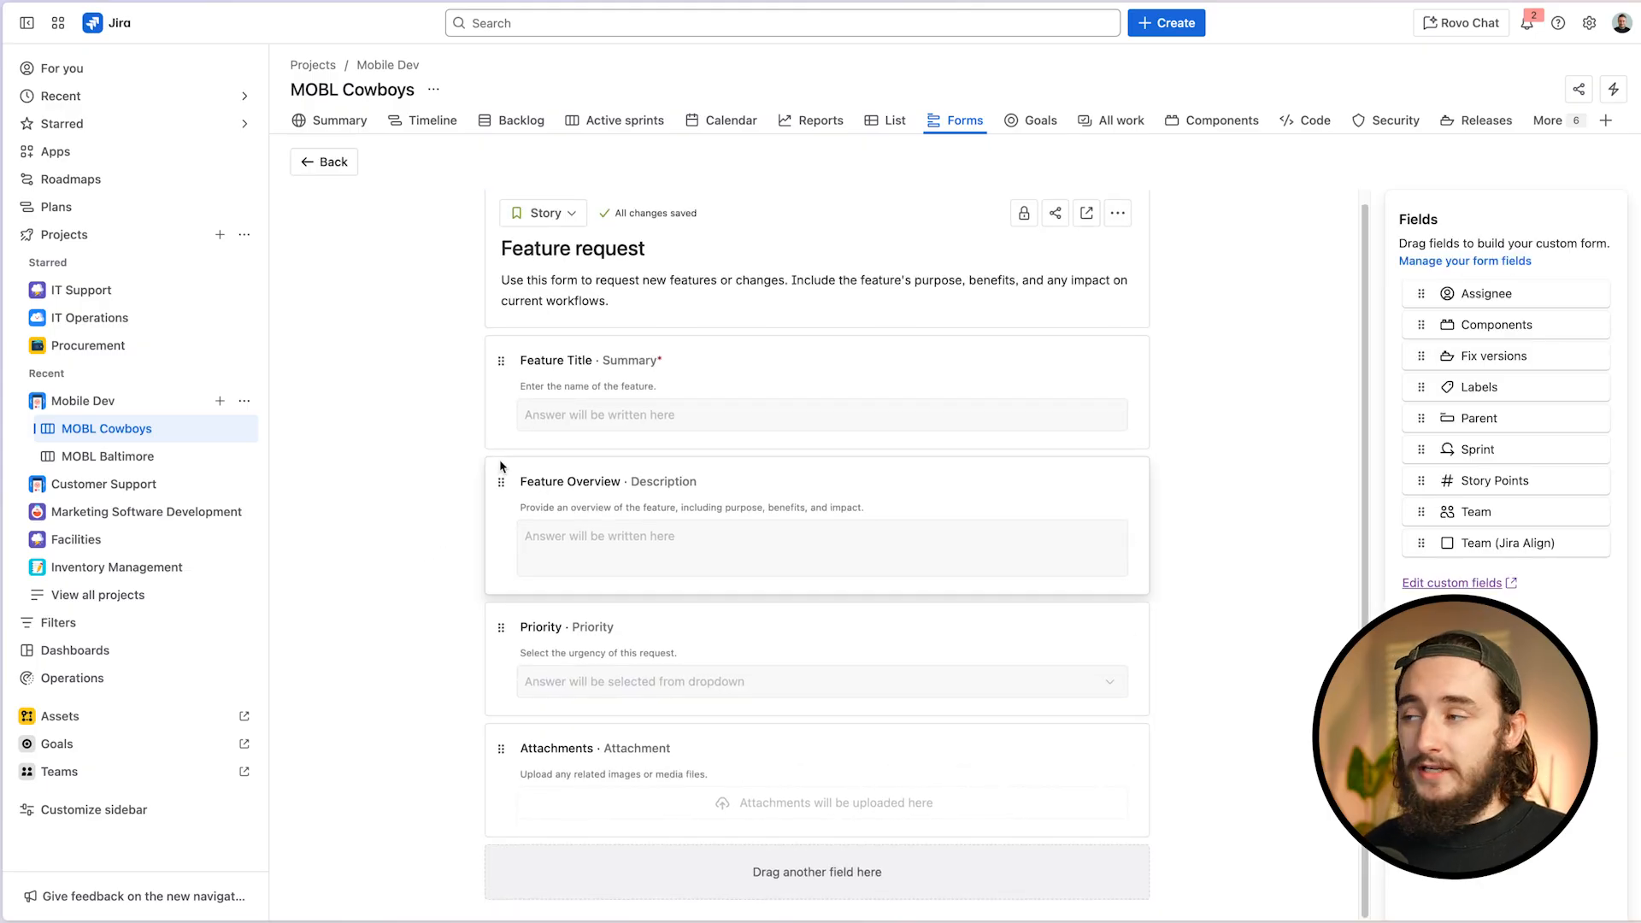
click(541, 229)
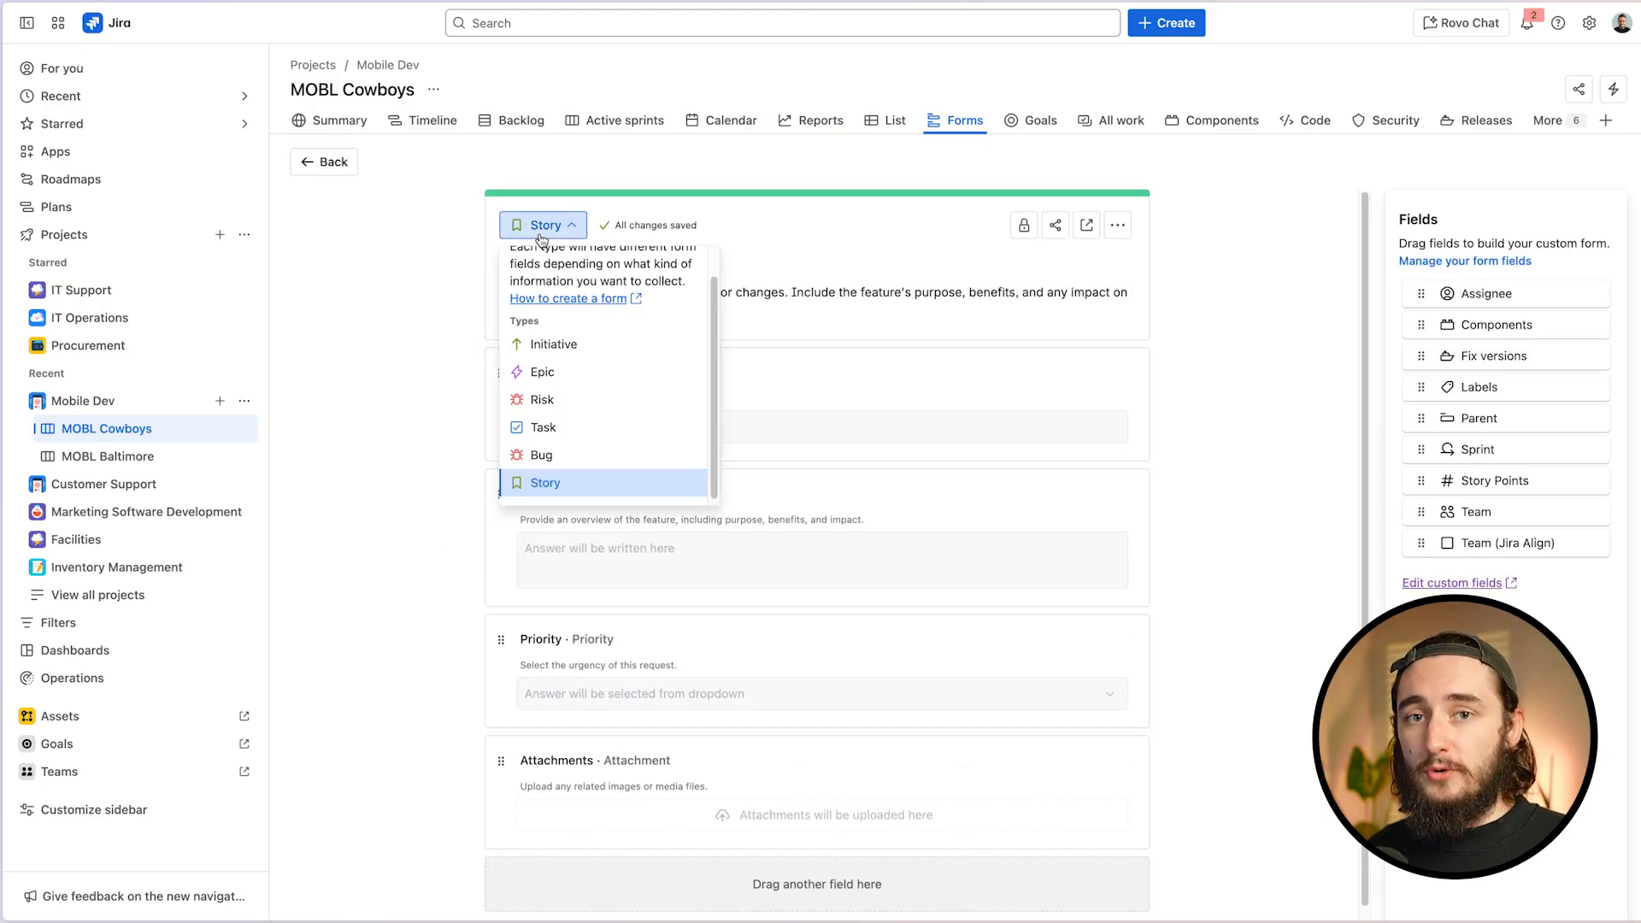
click(1205, 382)
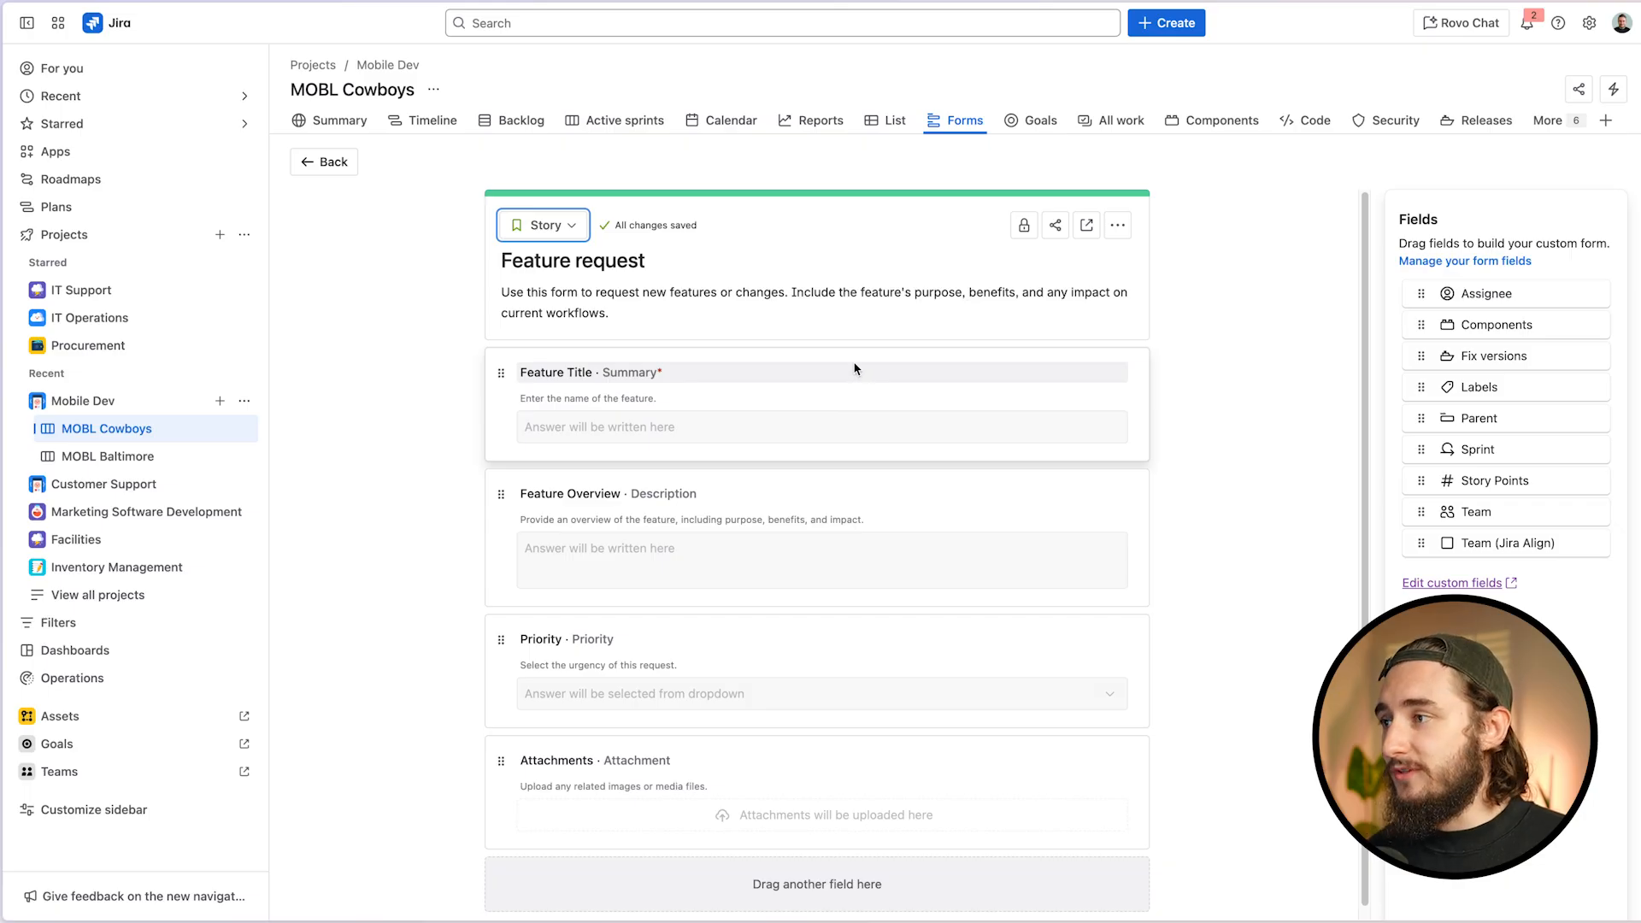
Review the access level options available for the Feature request form
click(1023, 224)
click(980, 357)
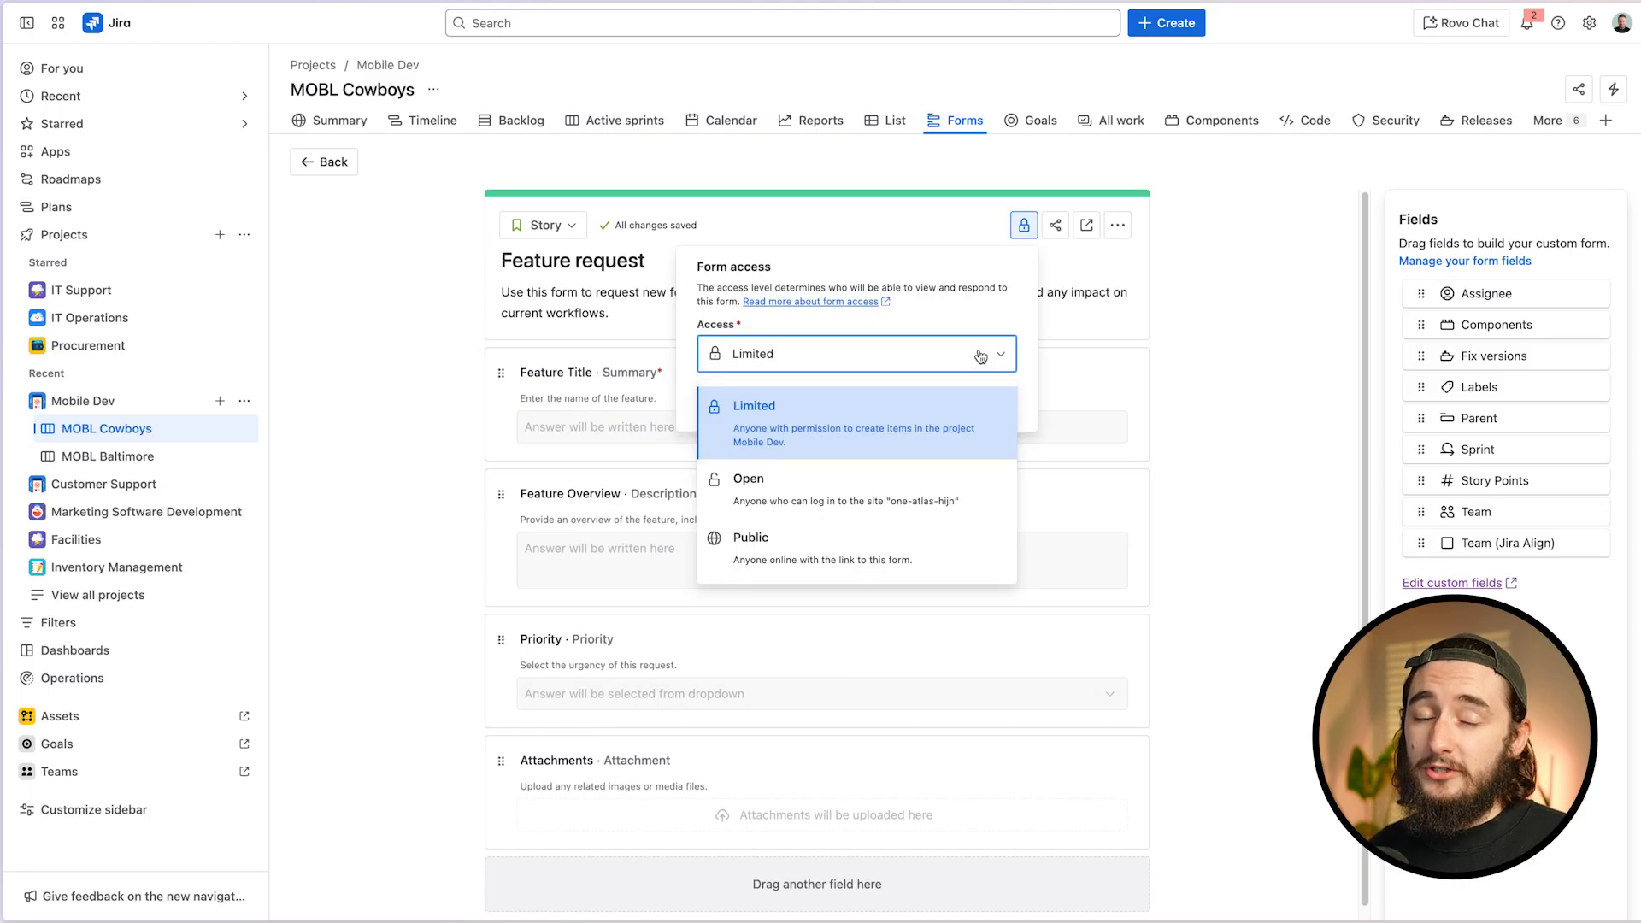
click(1280, 396)
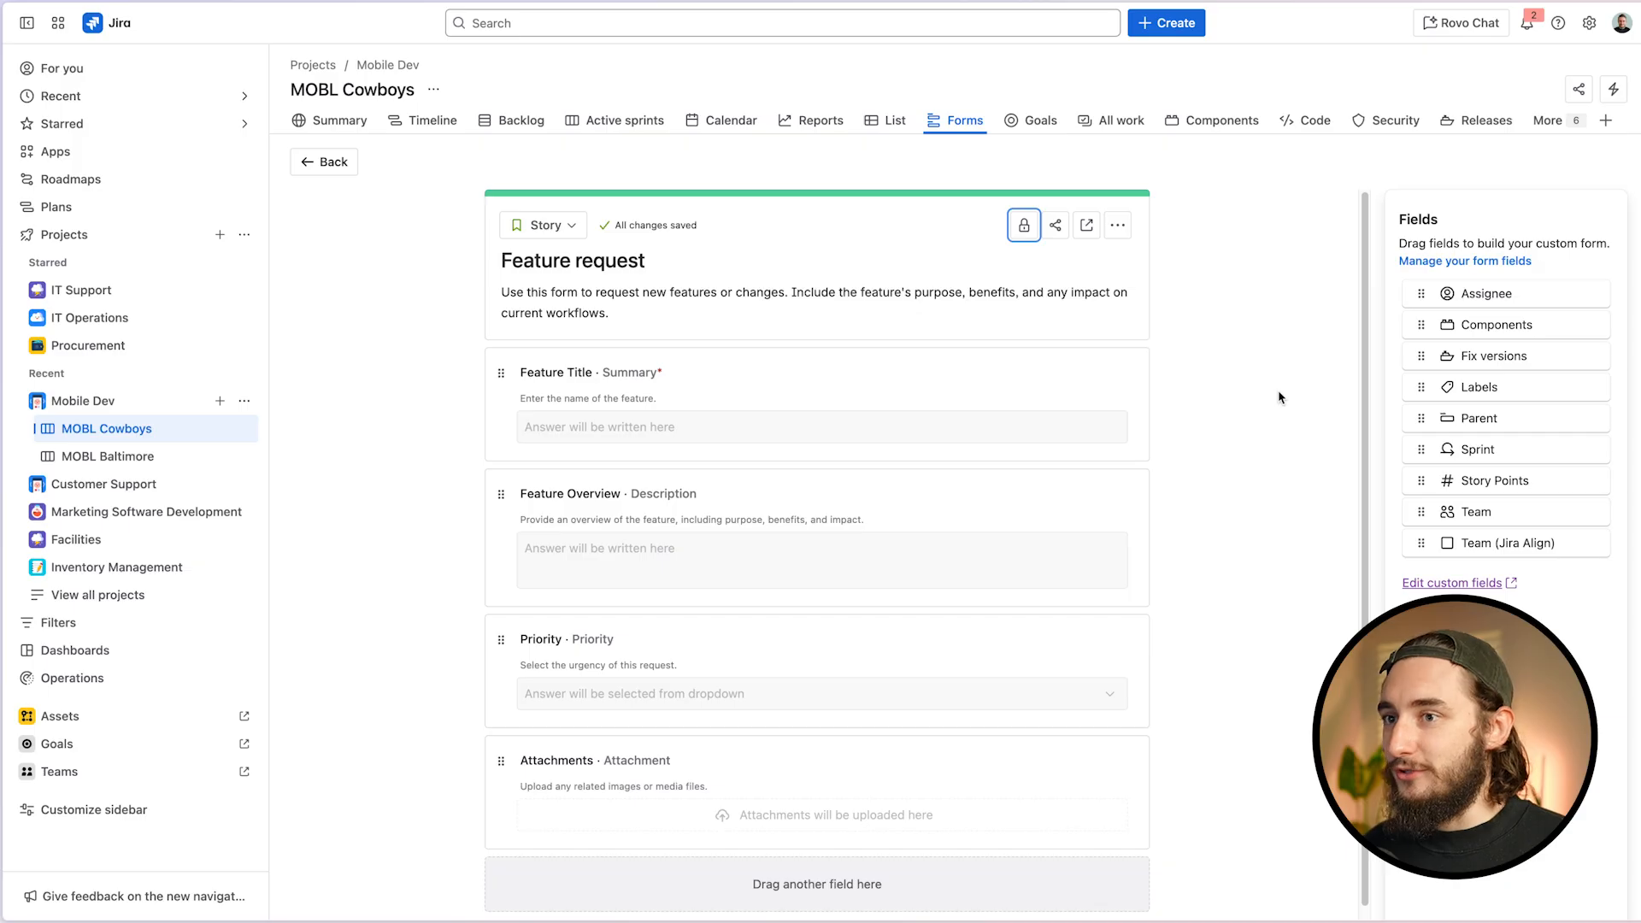
drag(428, 240, 447, 234)
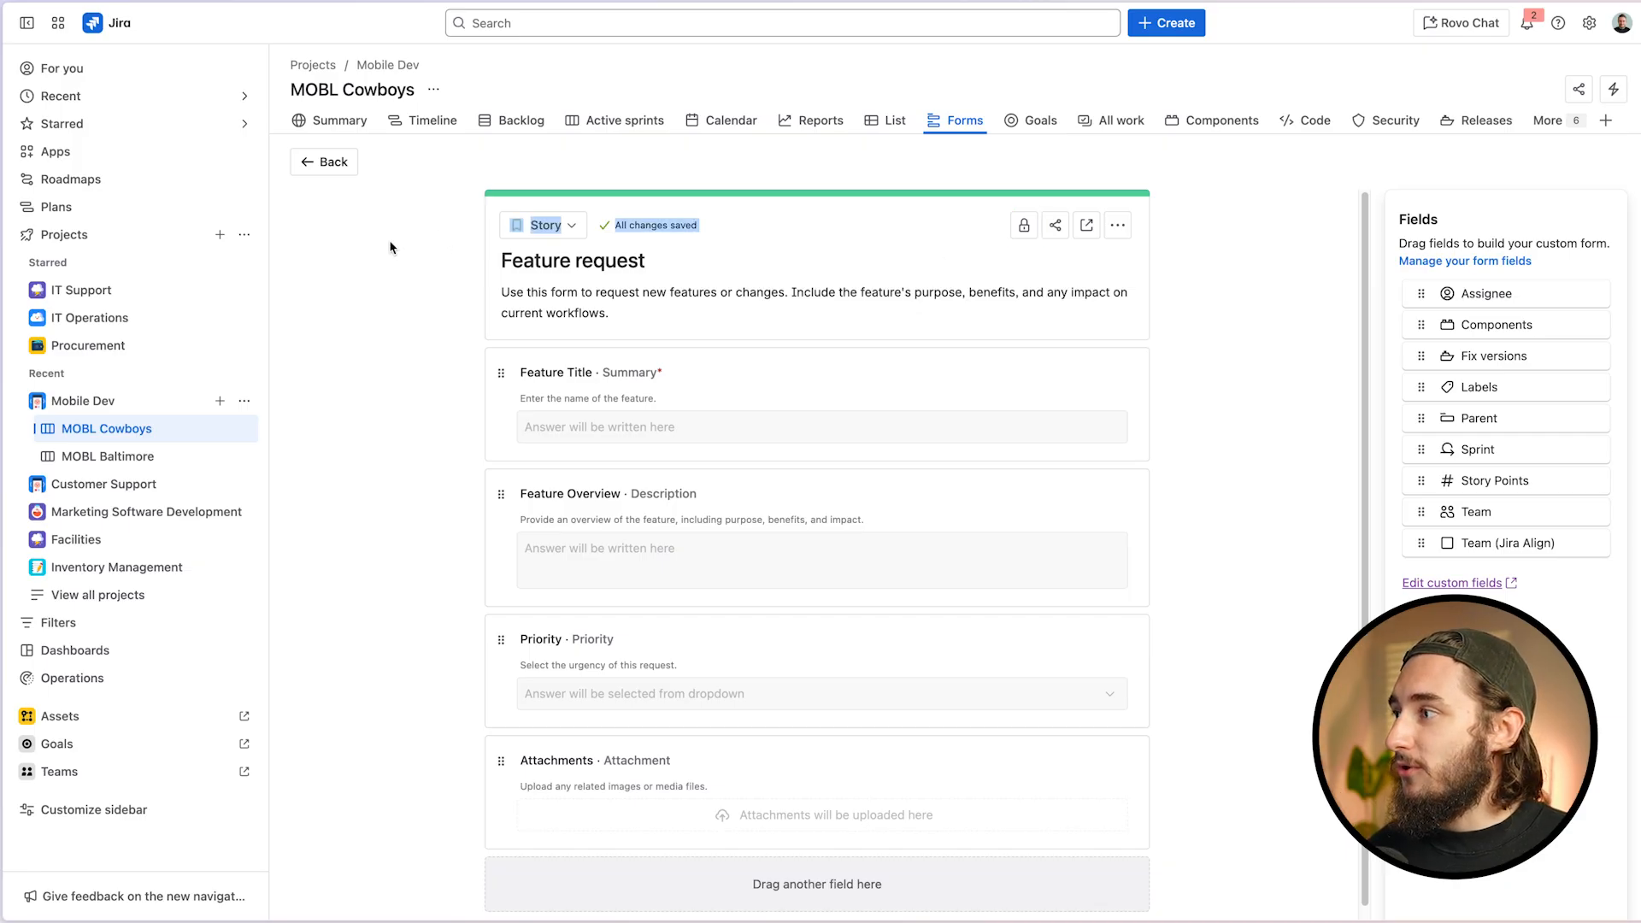
Go to the project's Advanced Forms page by replacing the URL part after projects/MOBL/ with settings/forms
mouse_move(43, 148)
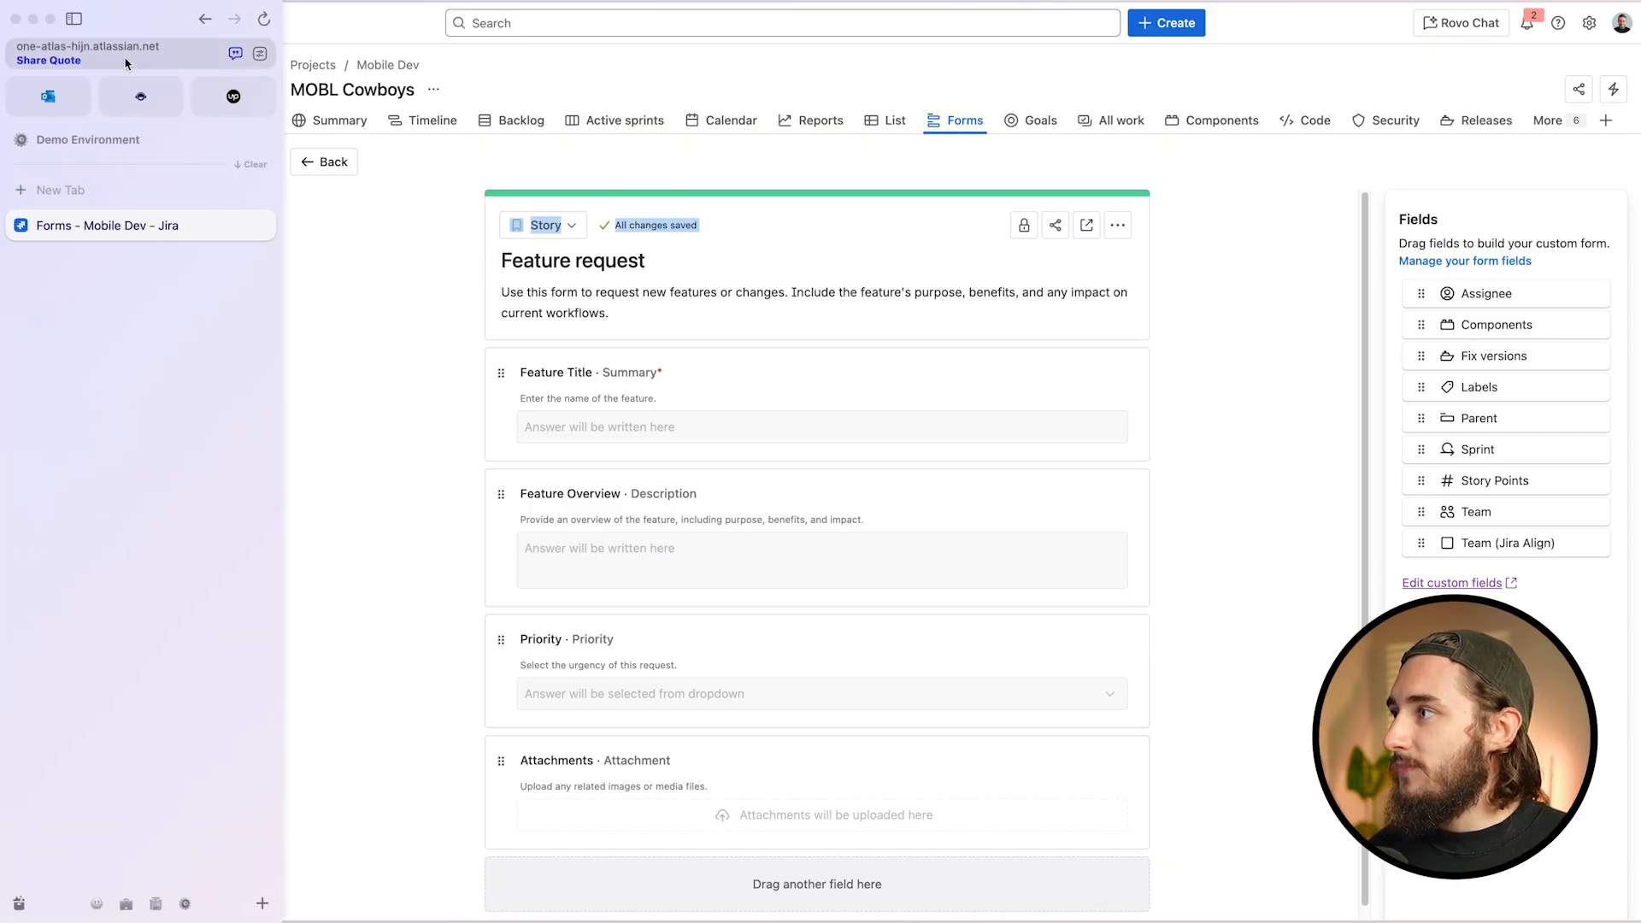
click(125, 62)
click(385, 58)
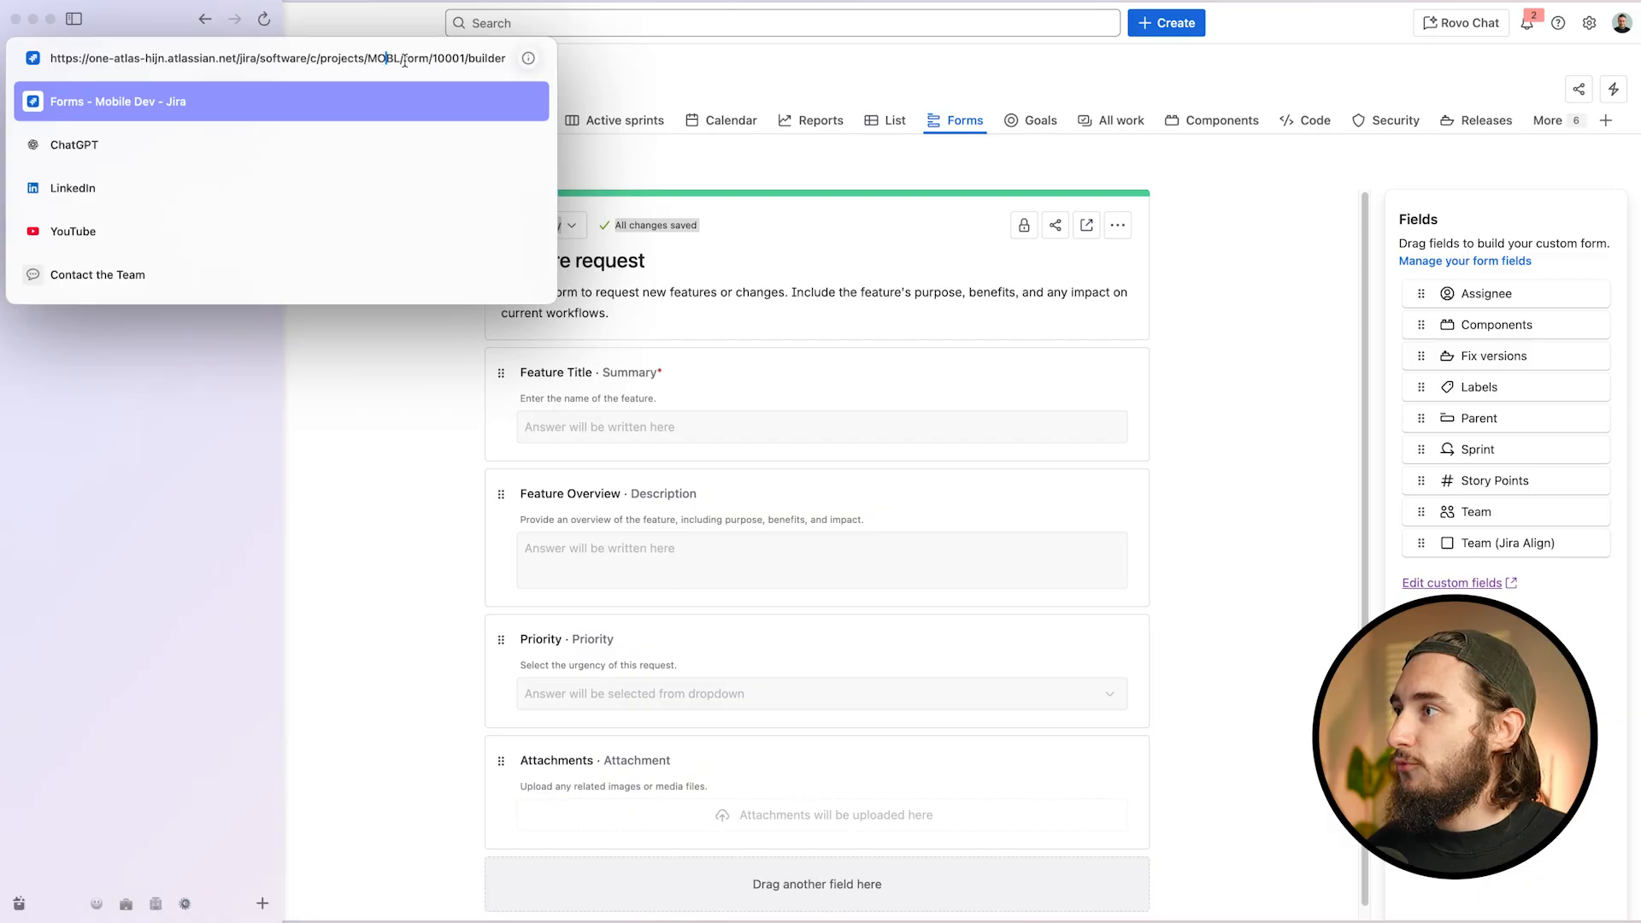
drag(404, 58, 526, 64)
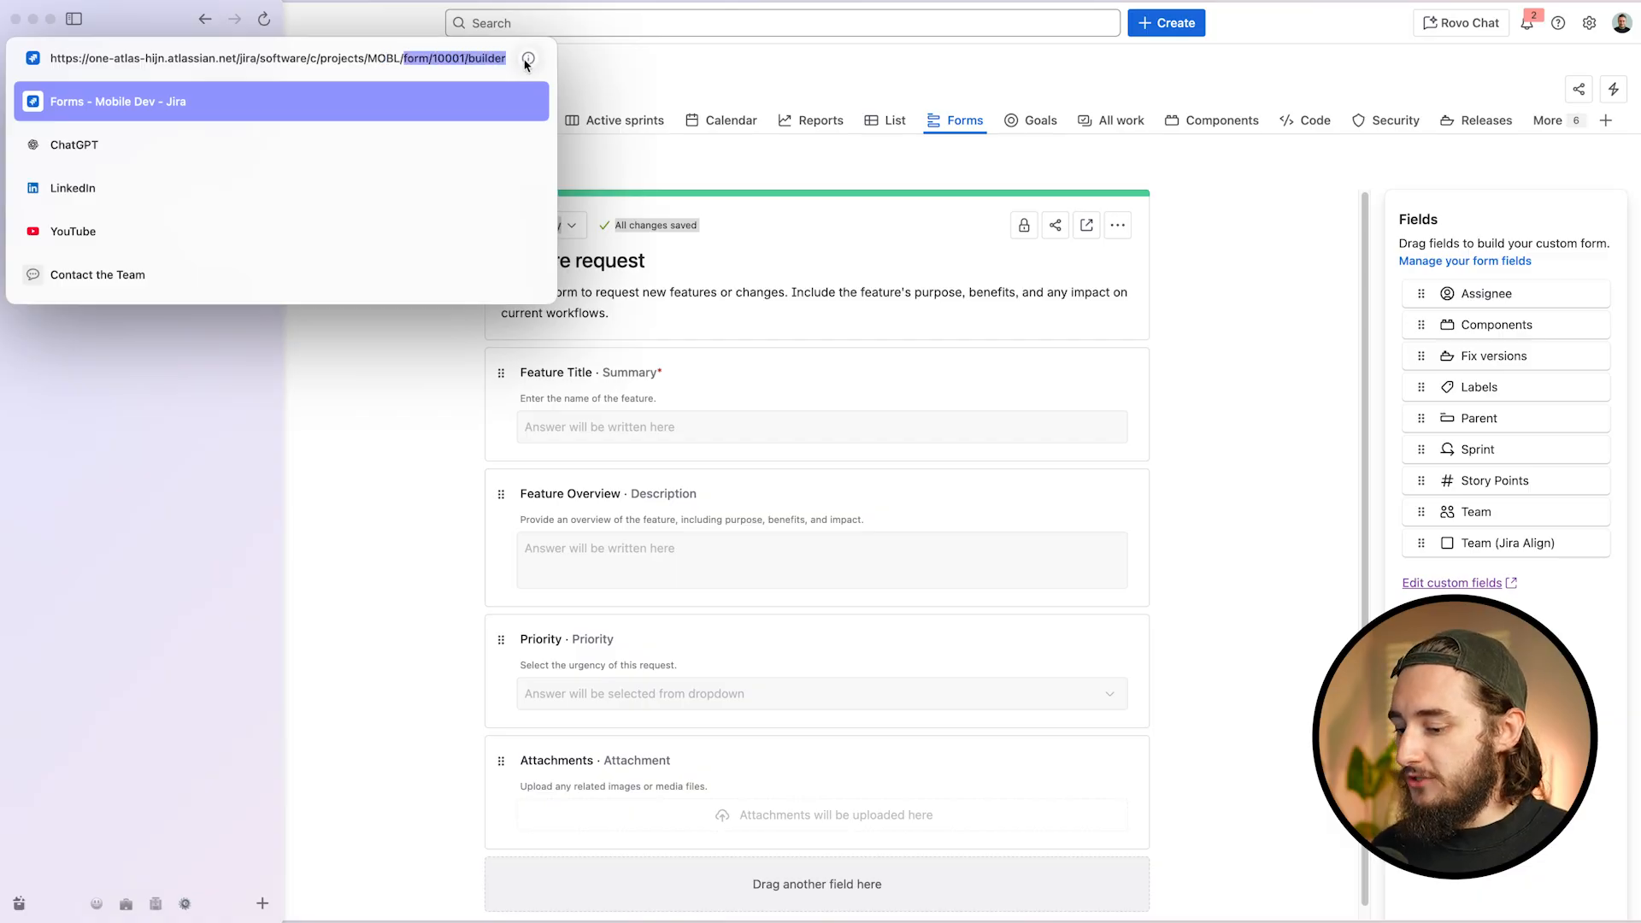
key(BackSpace)
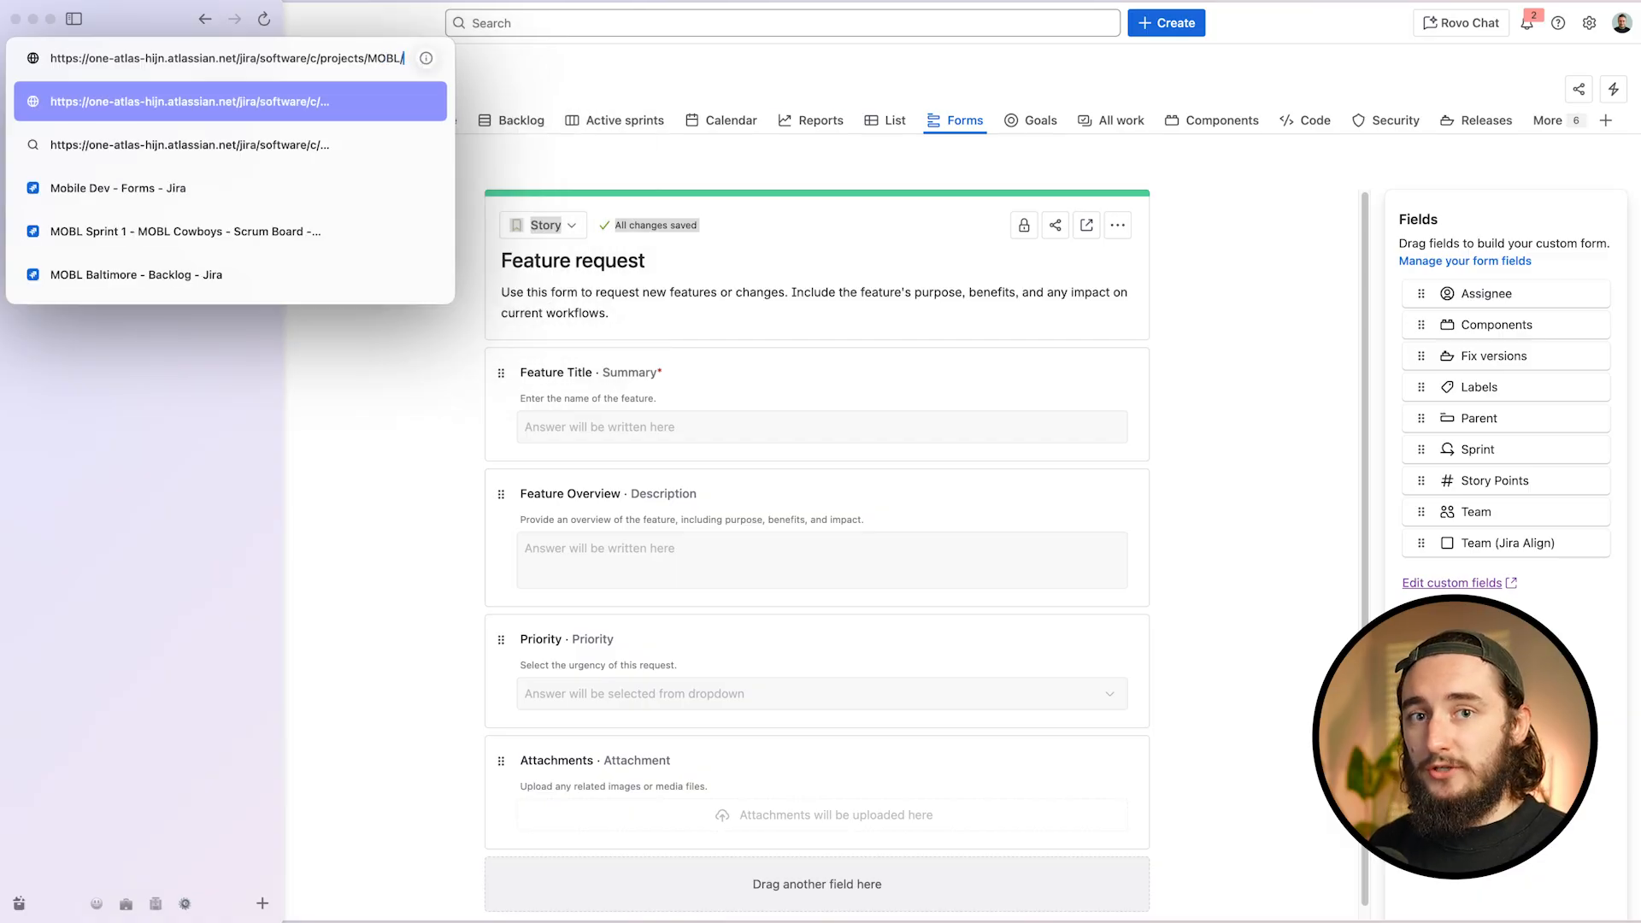
text(settings)
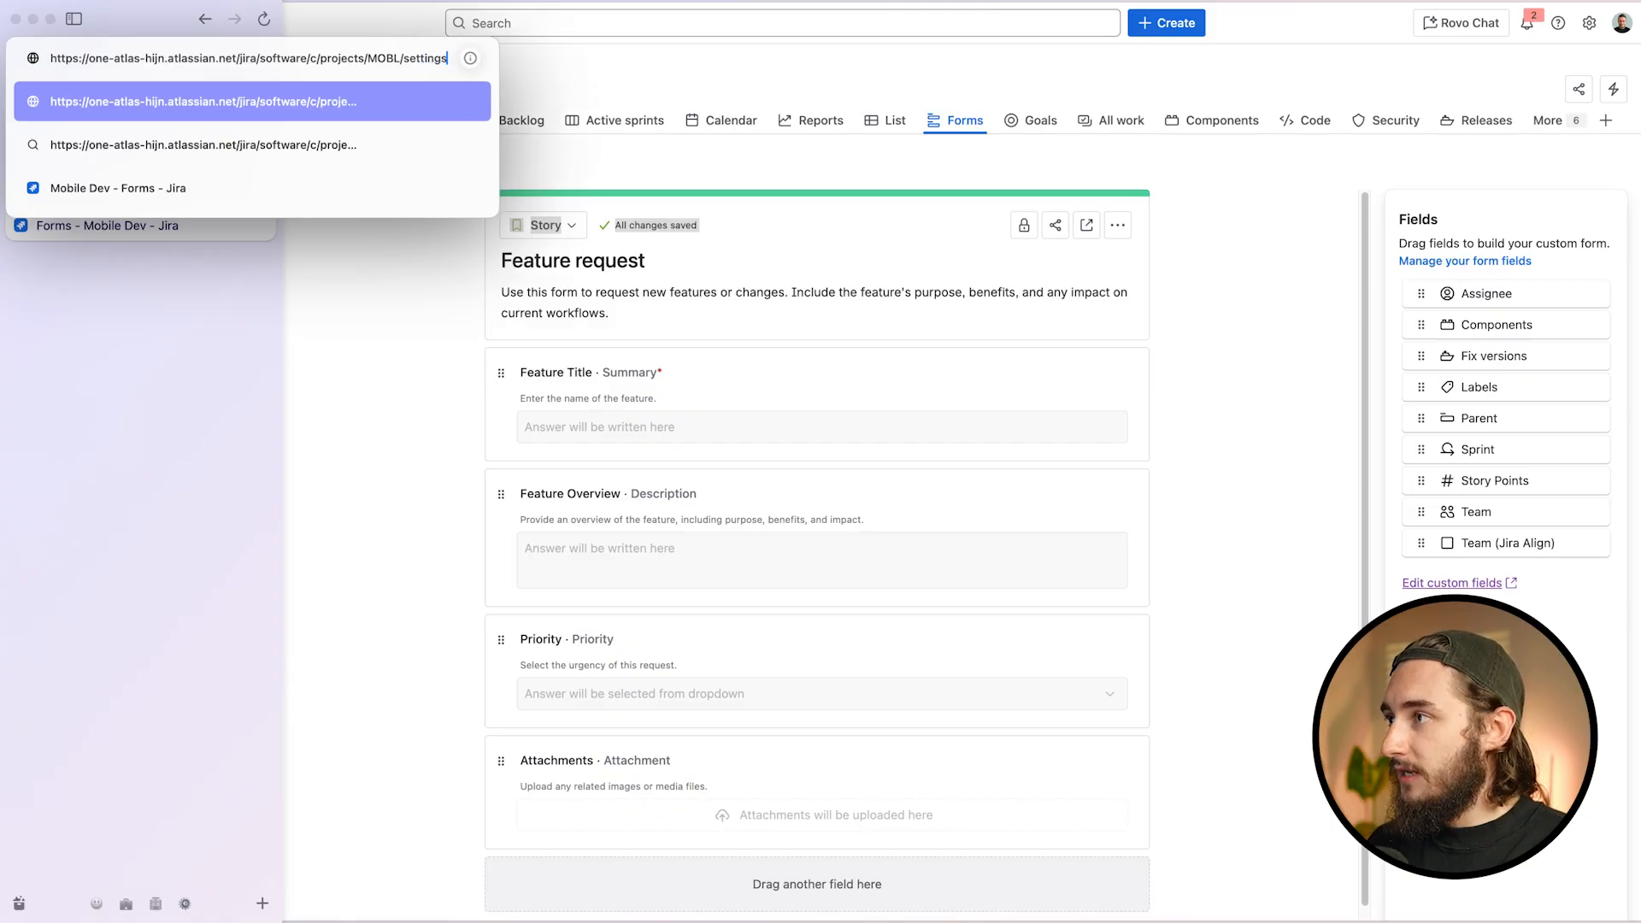
text(/forms)
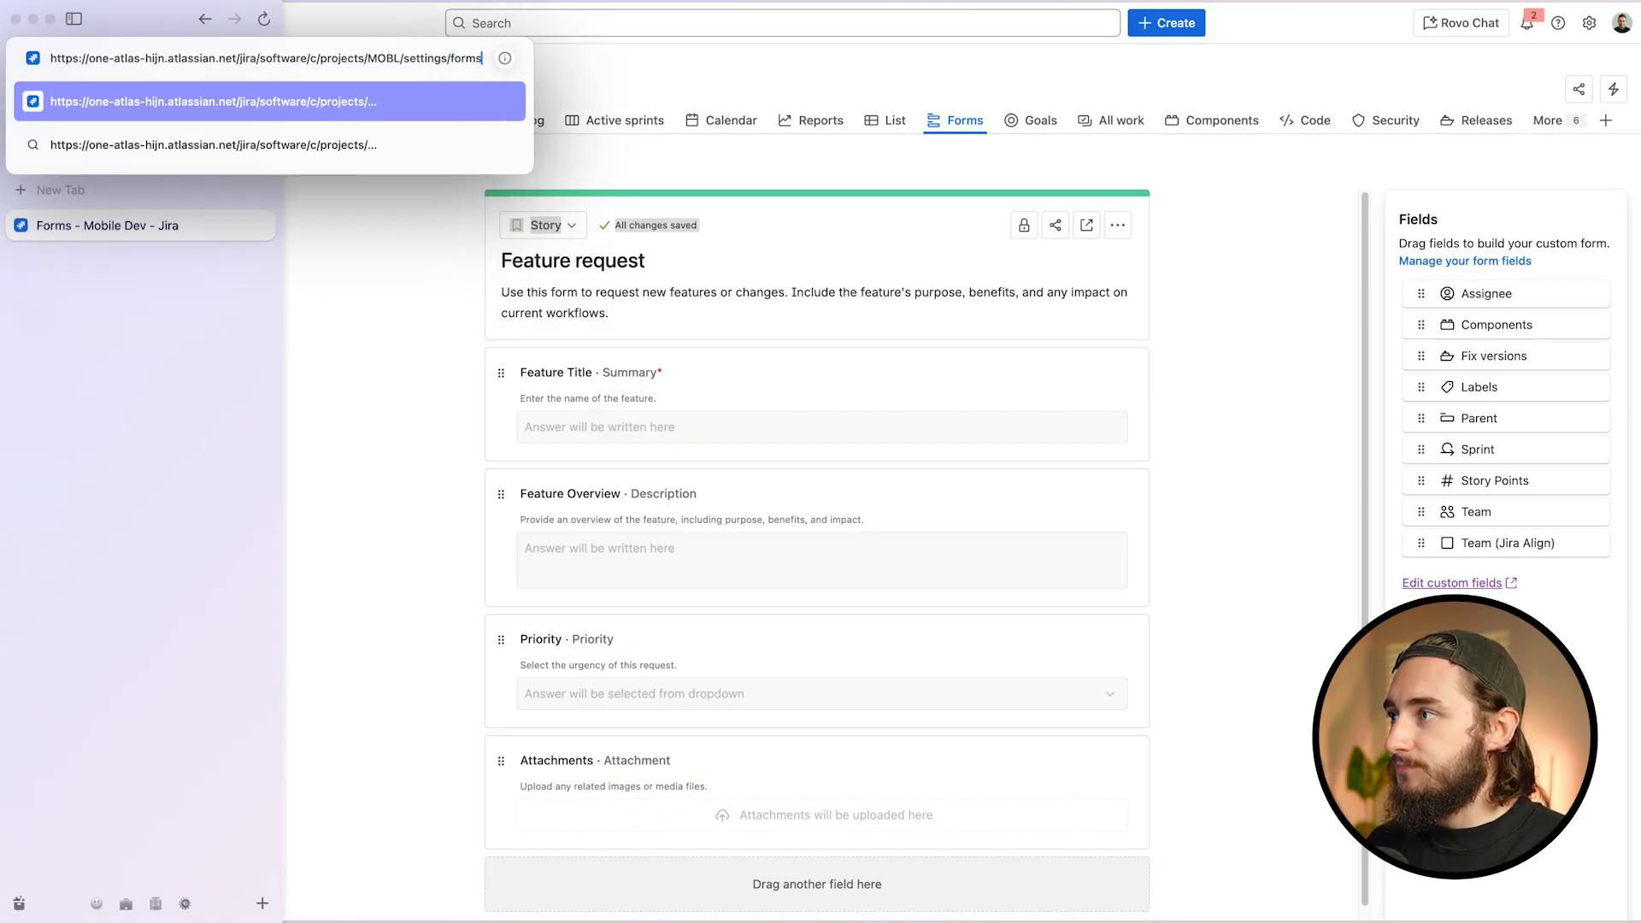
key(Return)
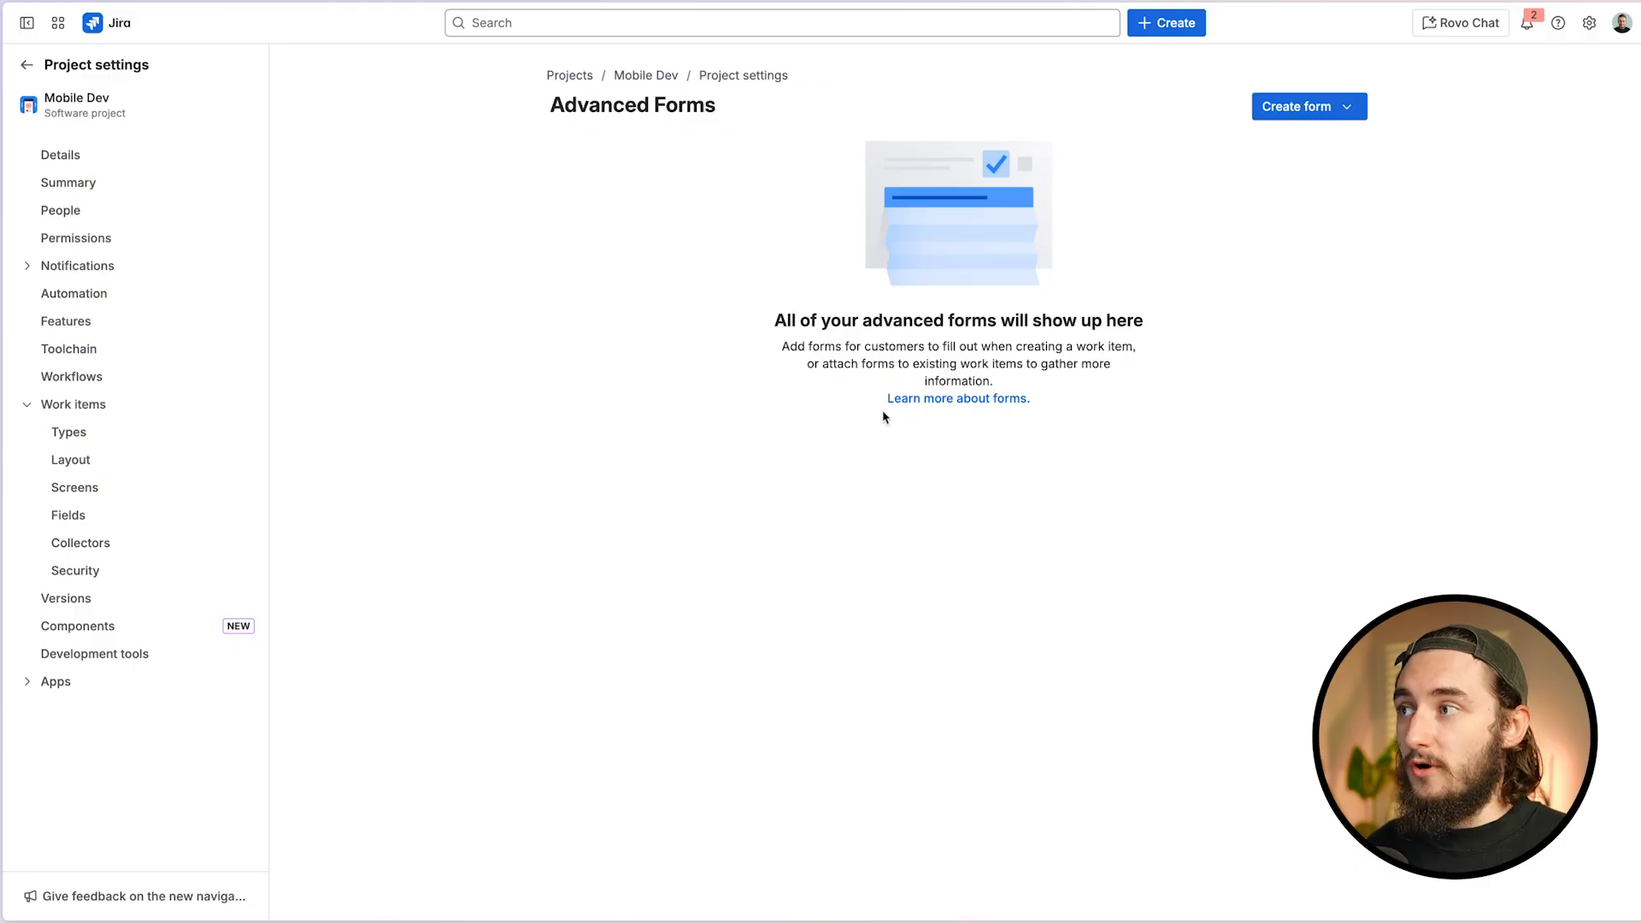
Create a blank advanced form and title it "Bug Rquest"
click(1320, 119)
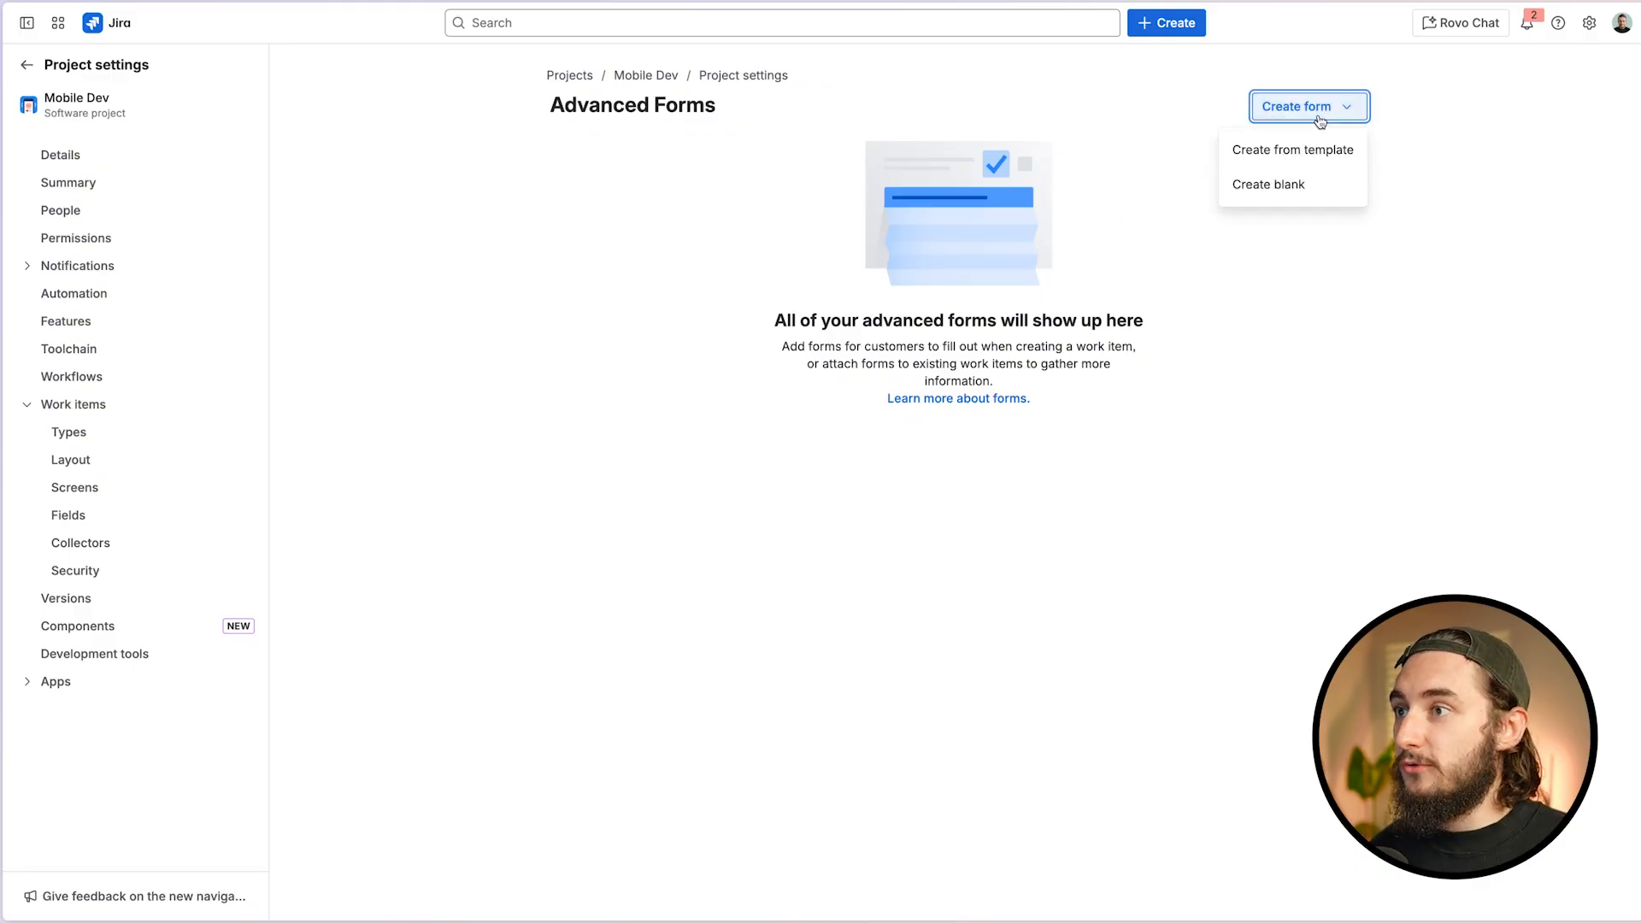
click(1301, 193)
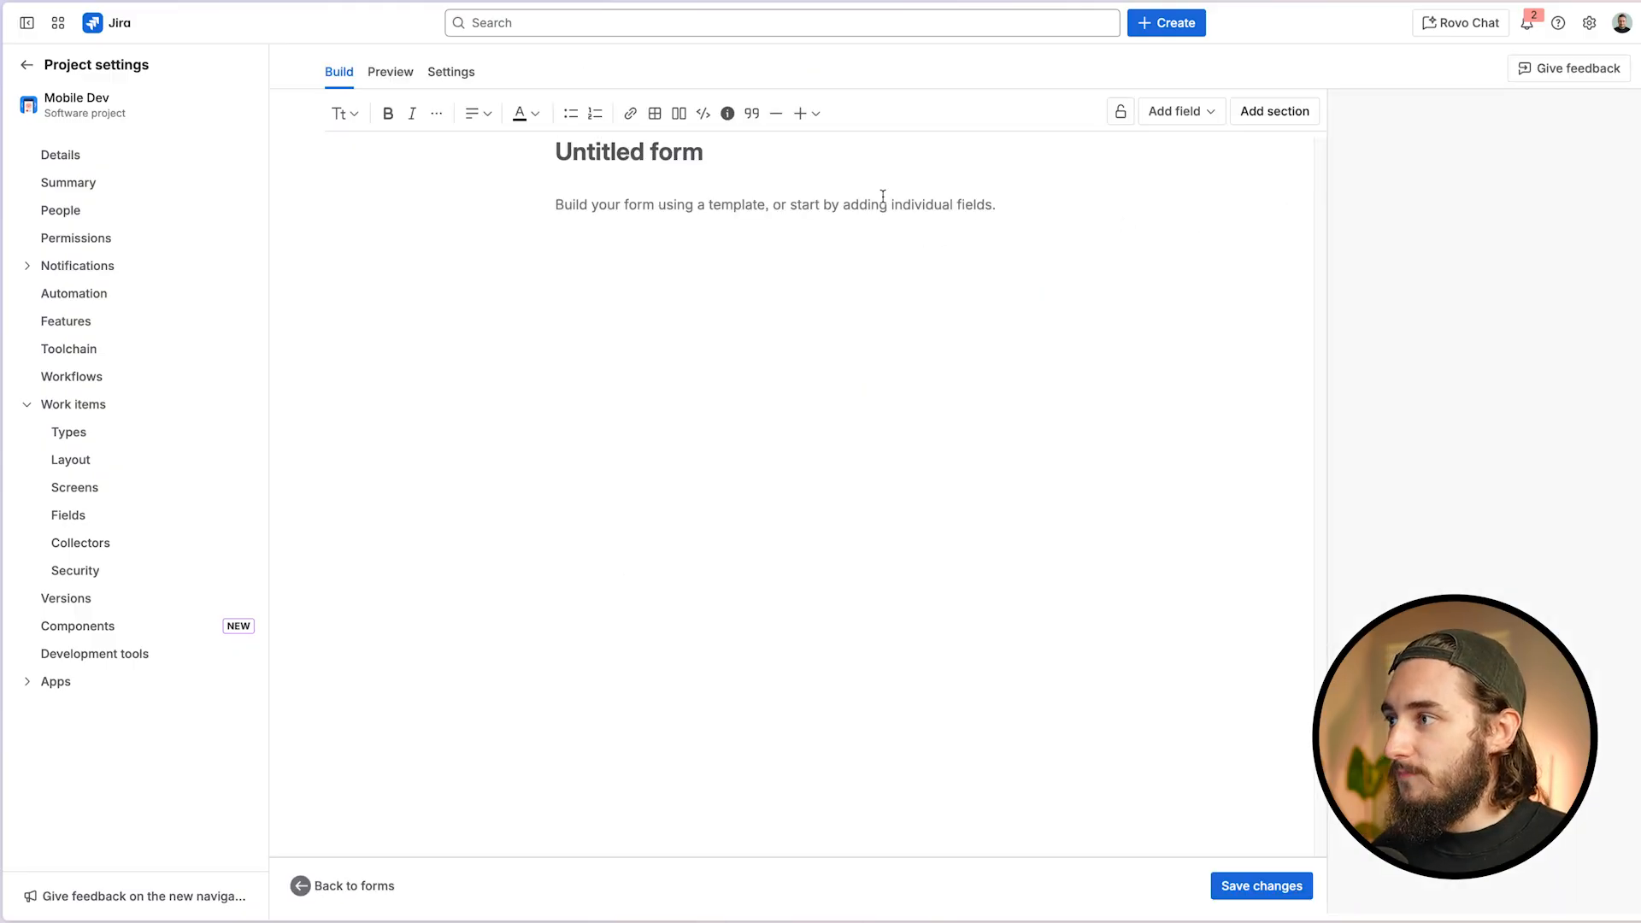
text(Bug )
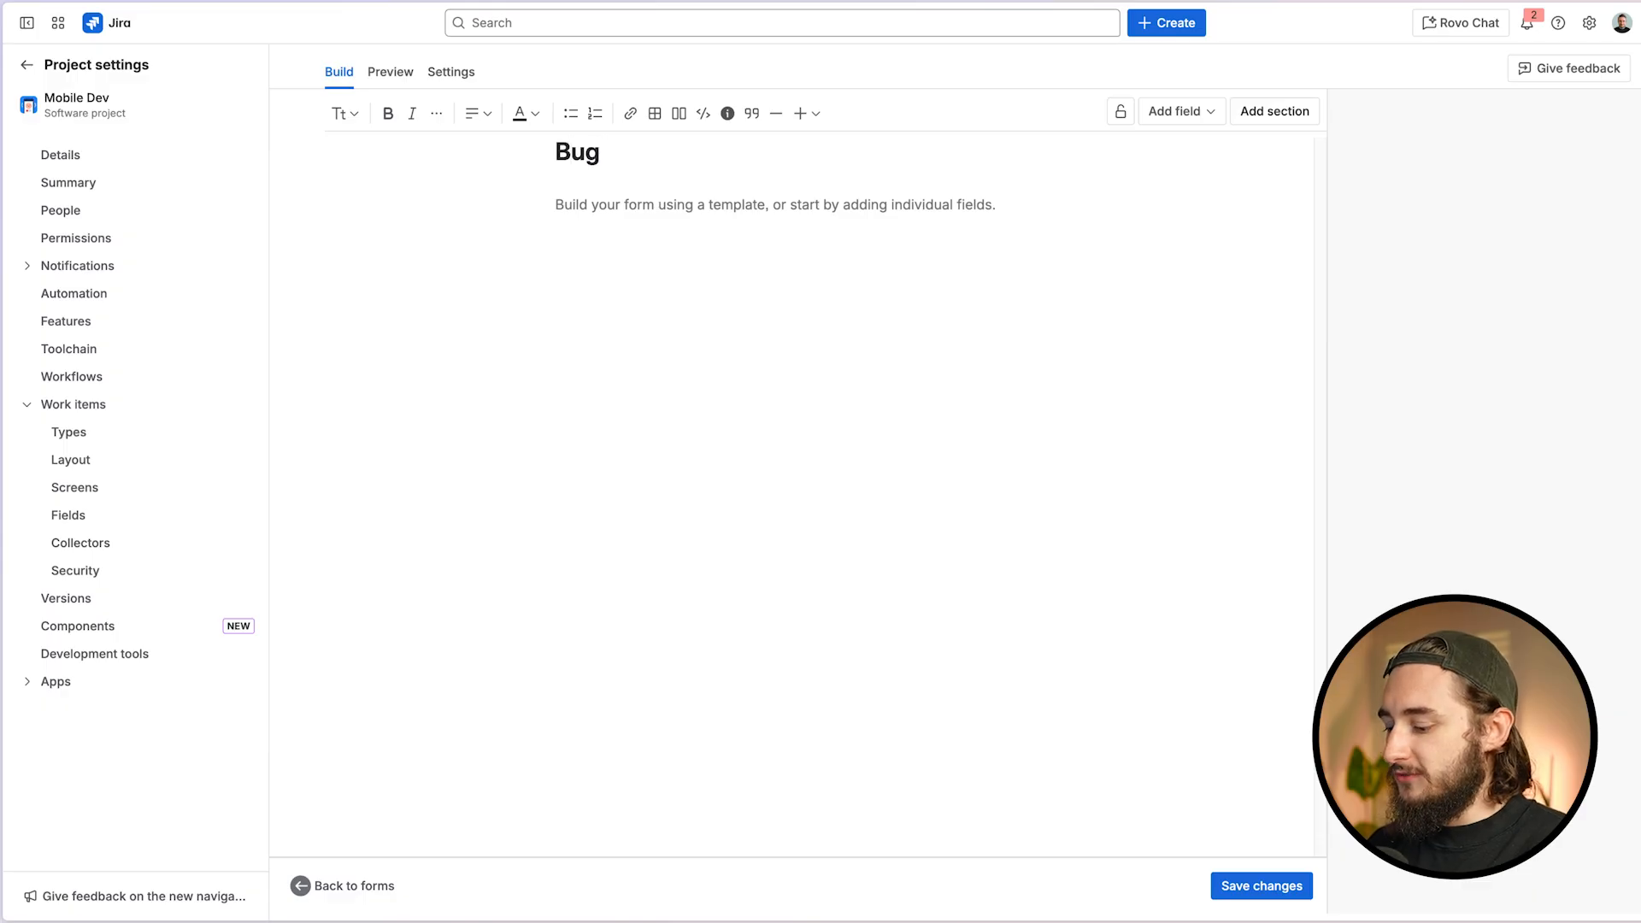
text(Rquest)
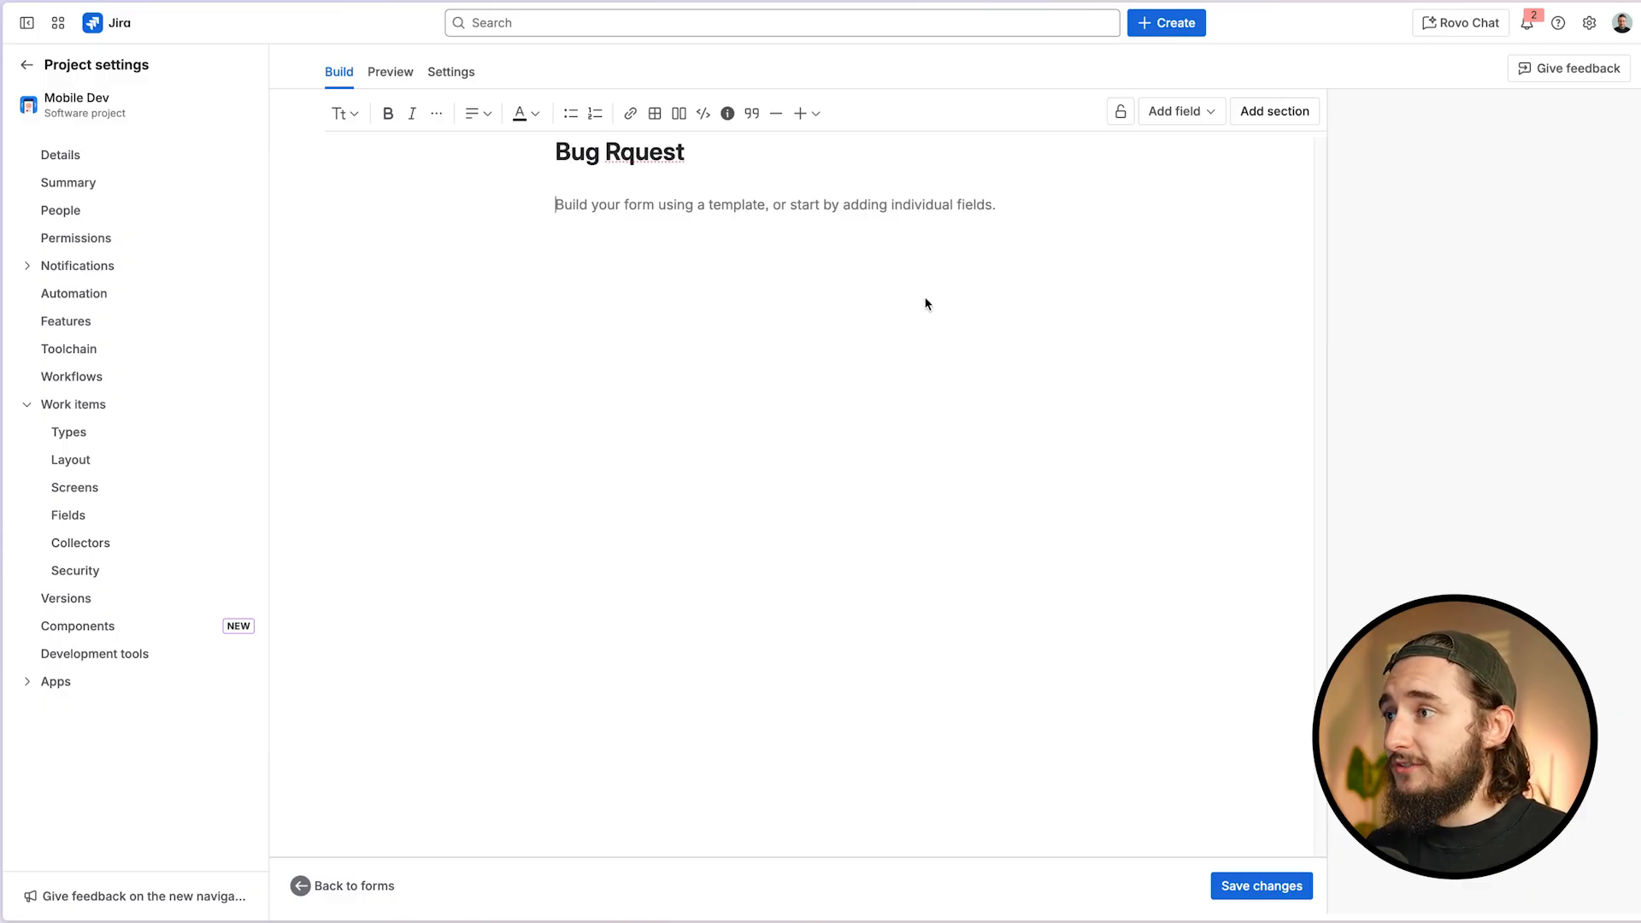
key(Return)
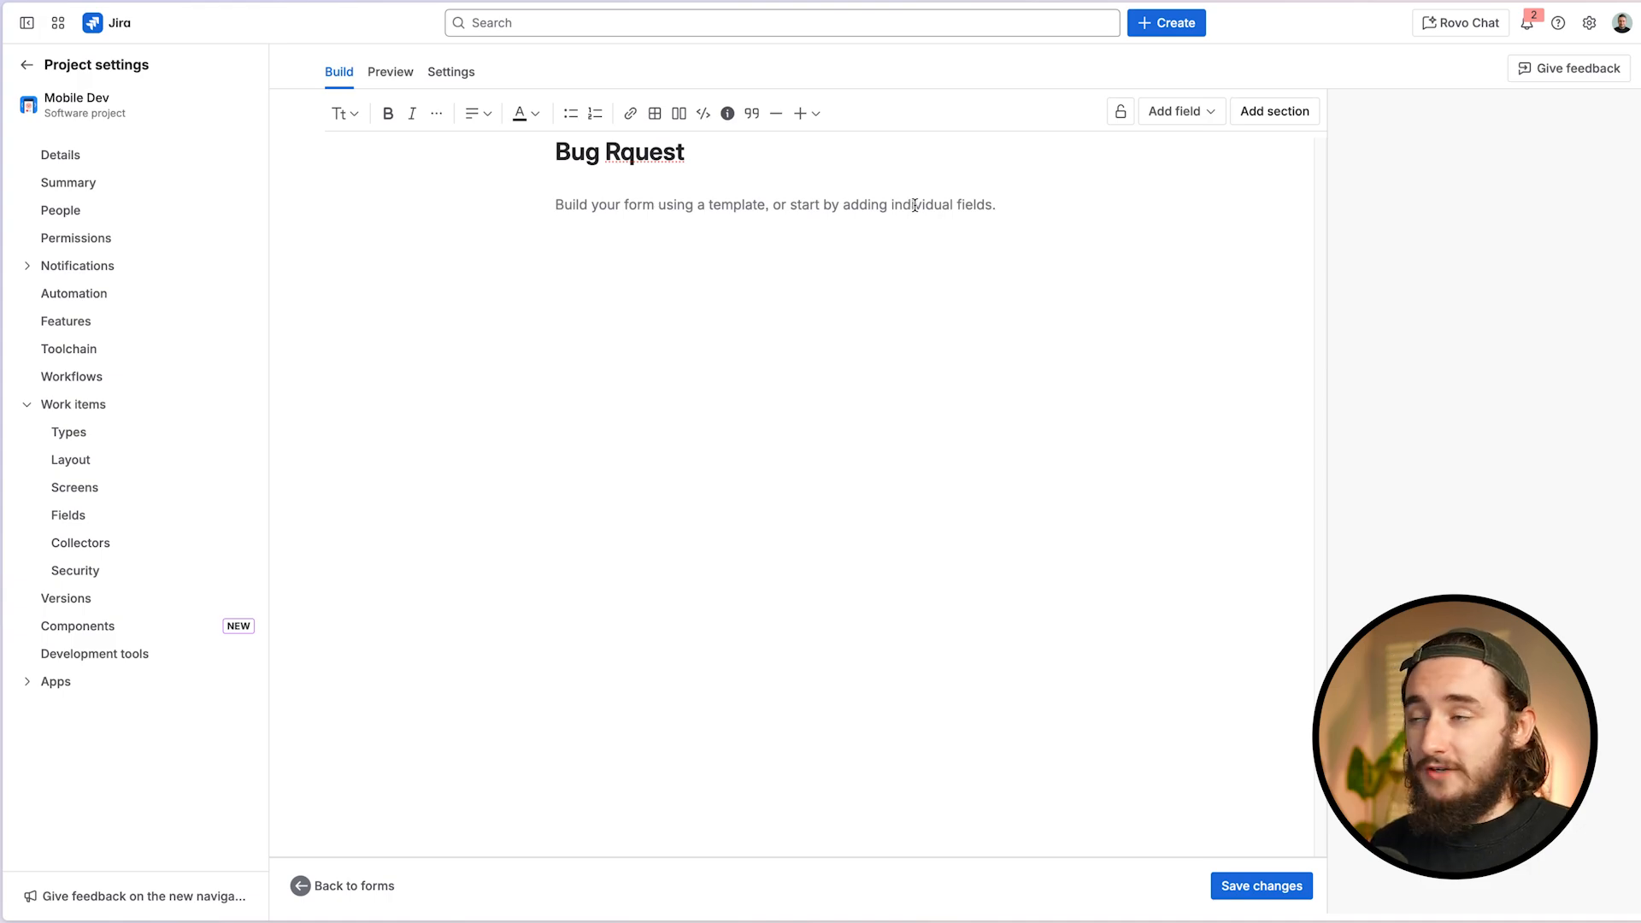
Add a Long text field to the form and look over its Linked Jira Field setting
click(1180, 111)
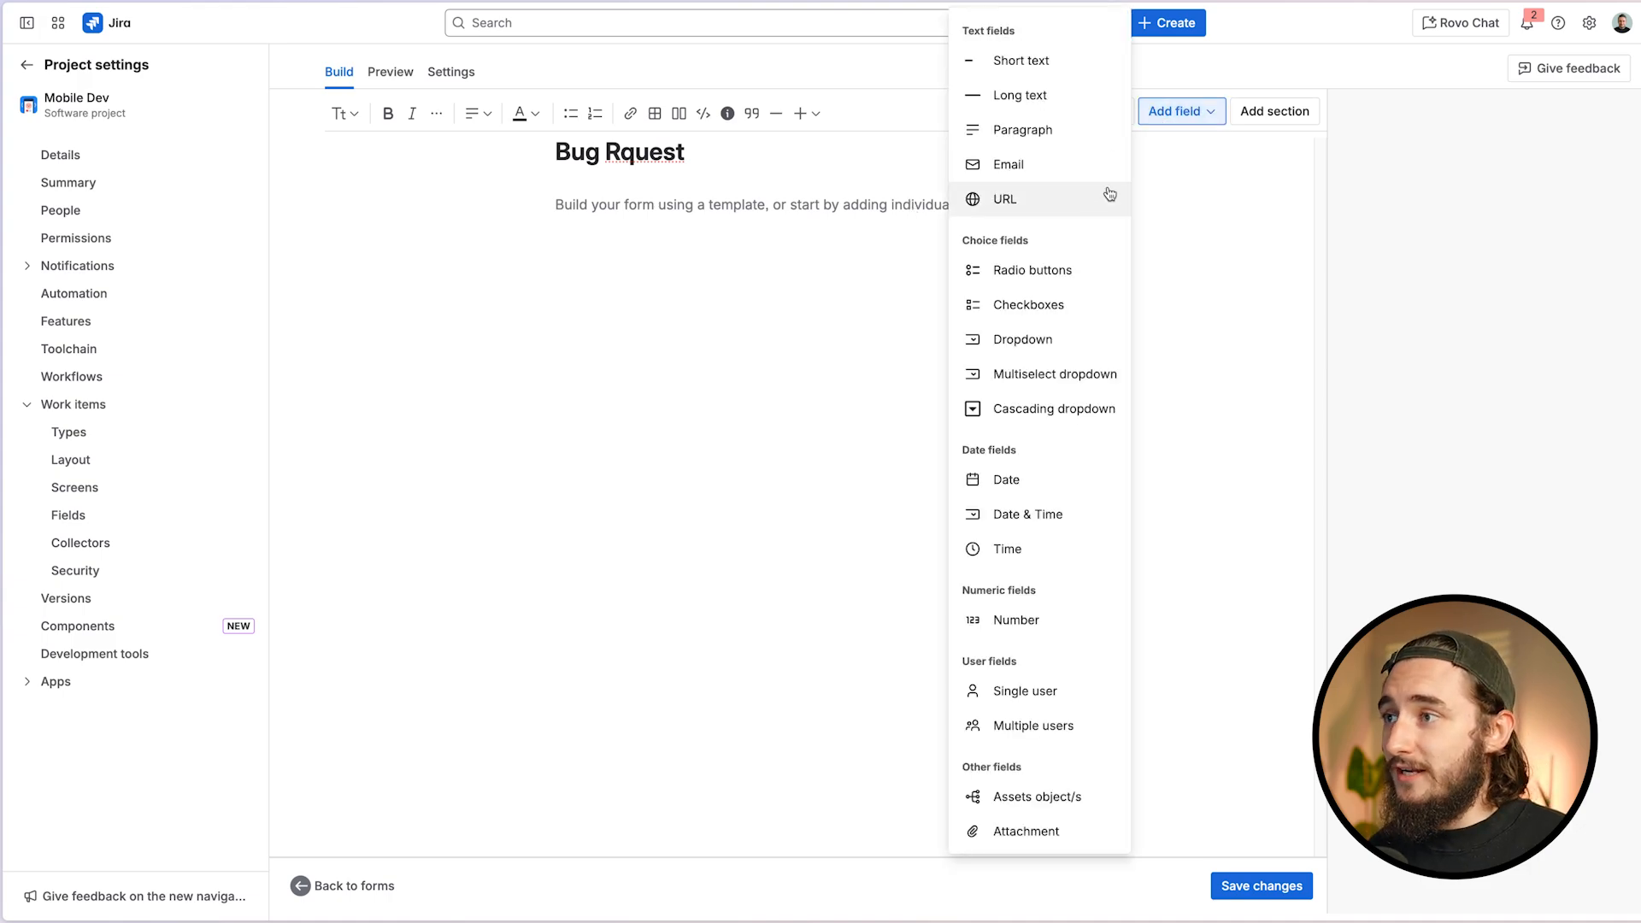
click(1058, 104)
click(1180, 111)
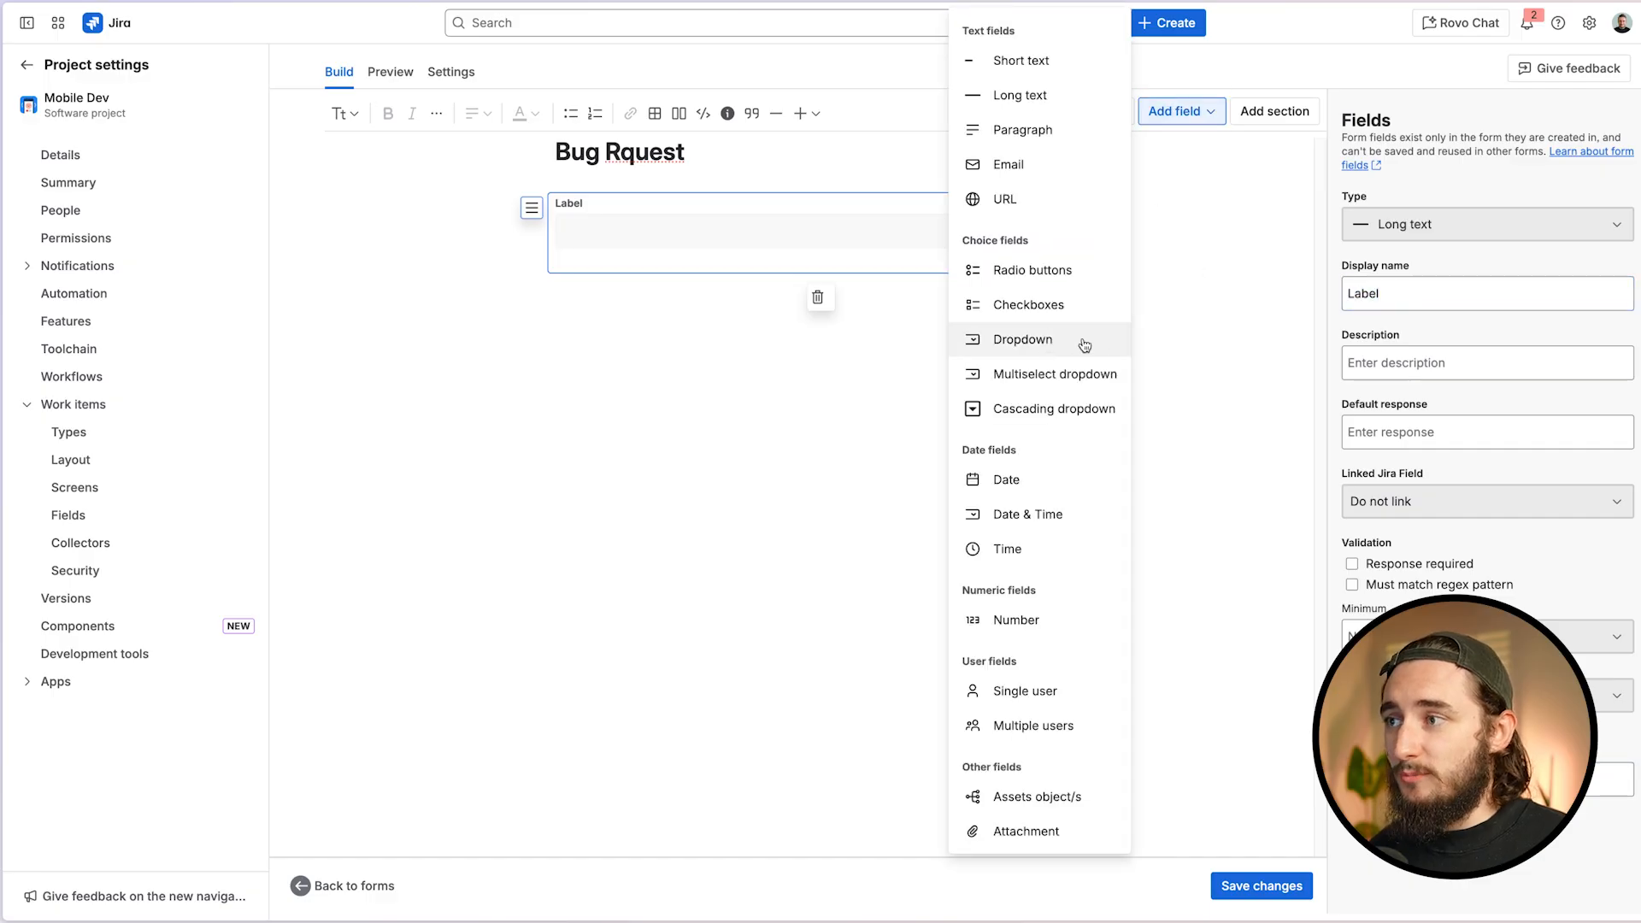
click(803, 428)
click(750, 249)
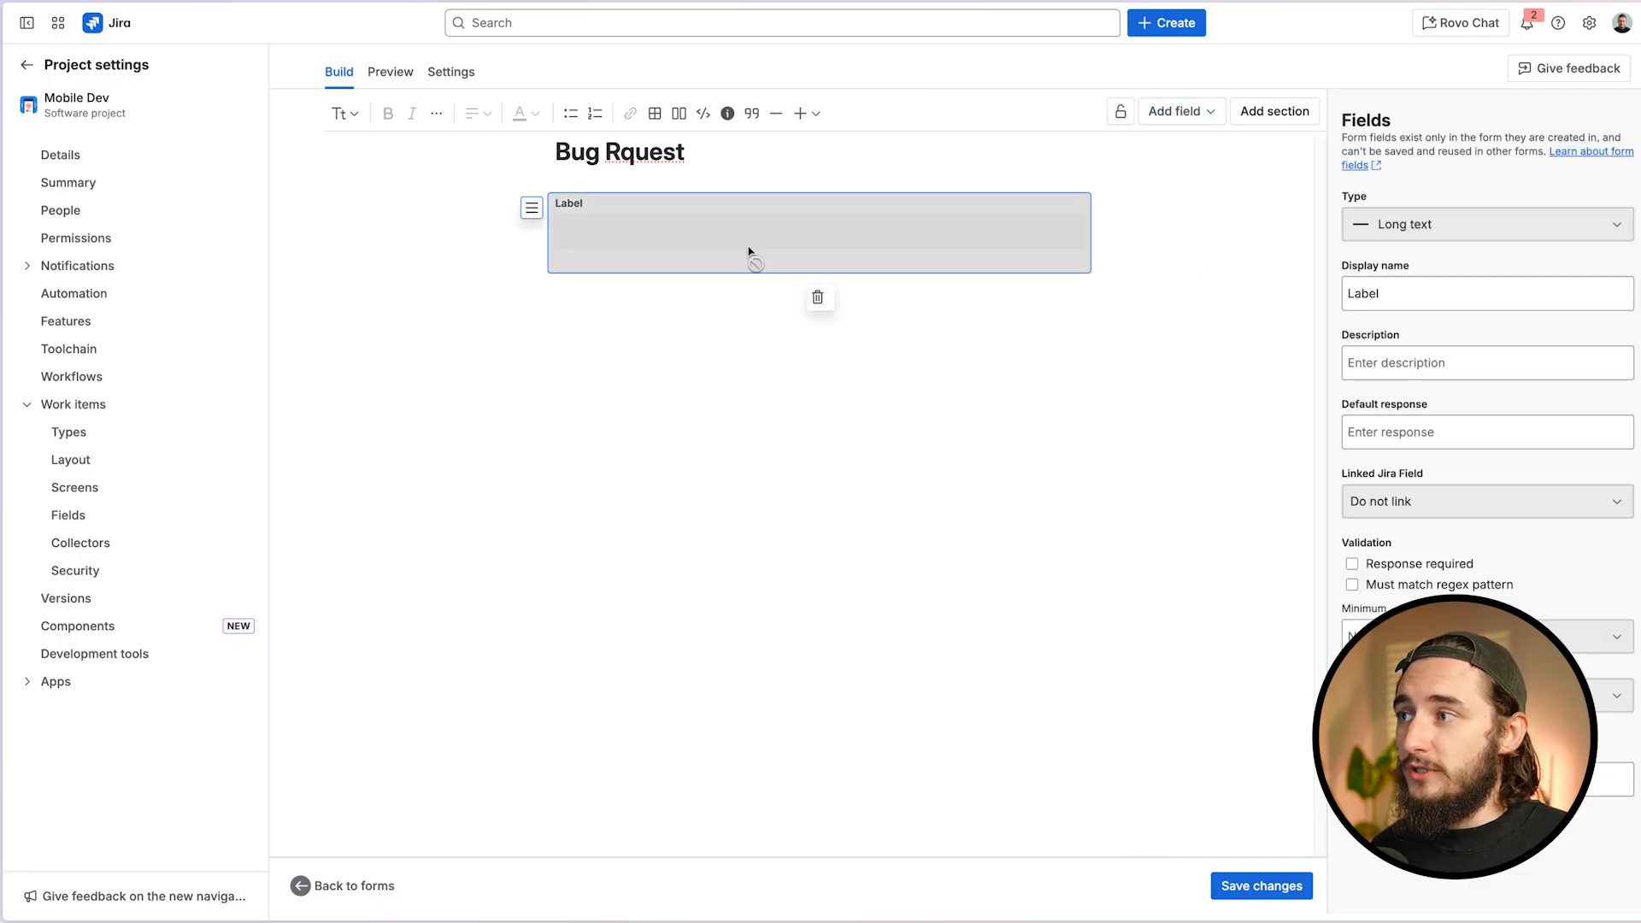
click(1410, 511)
click(1494, 471)
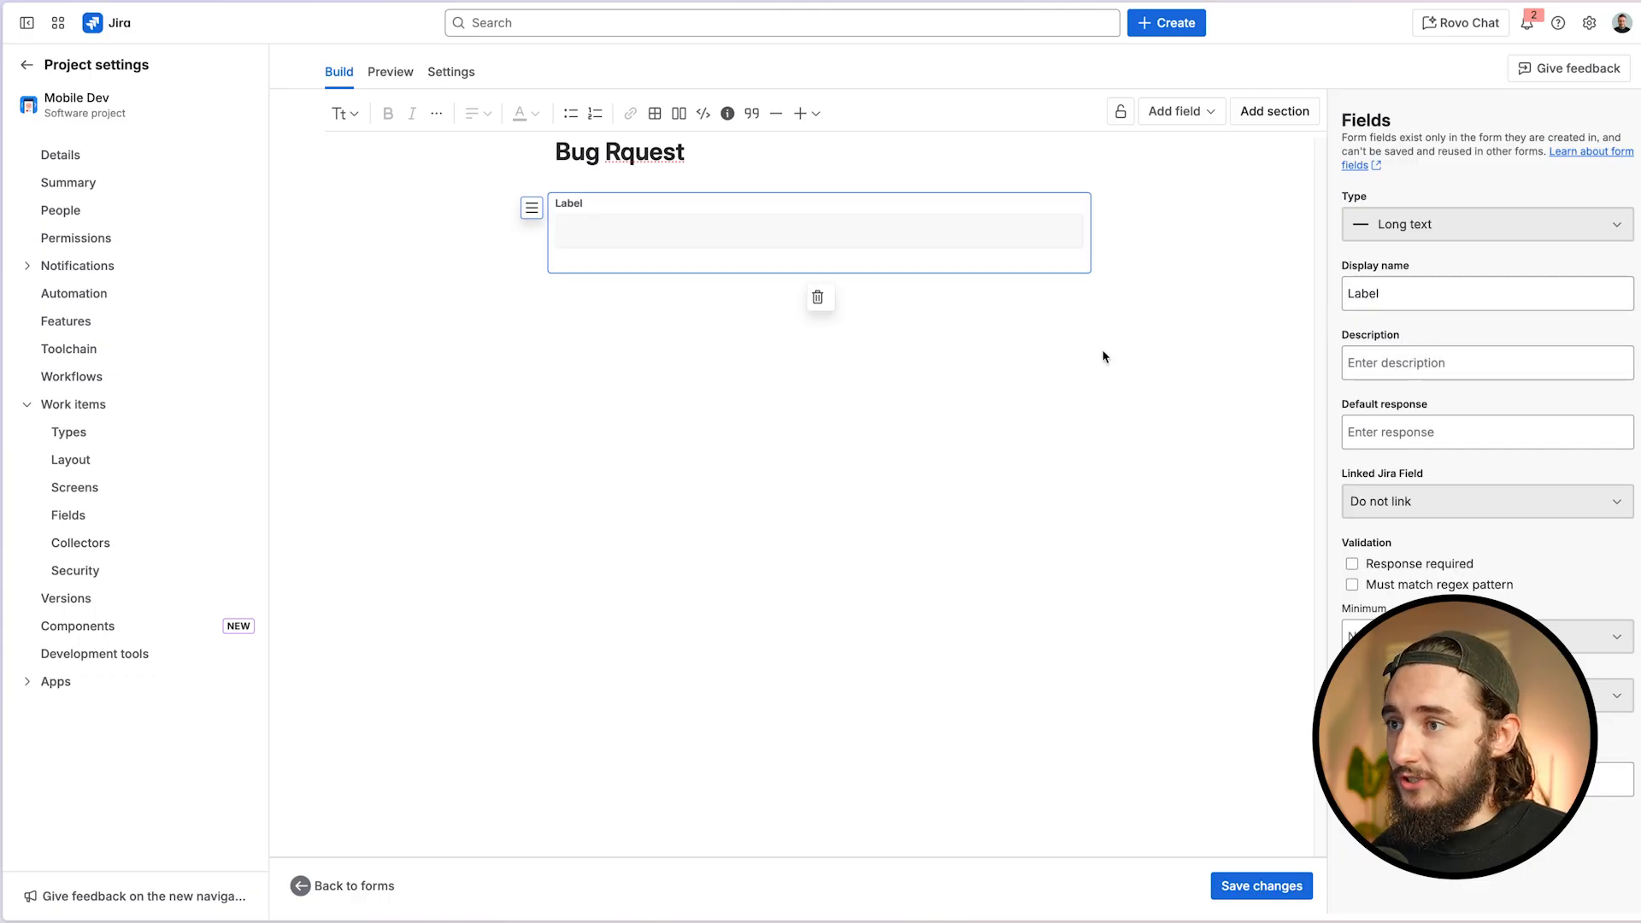
Set the long text field's display name to Summary and link it to the Jira Summary field
double_click(1348, 293)
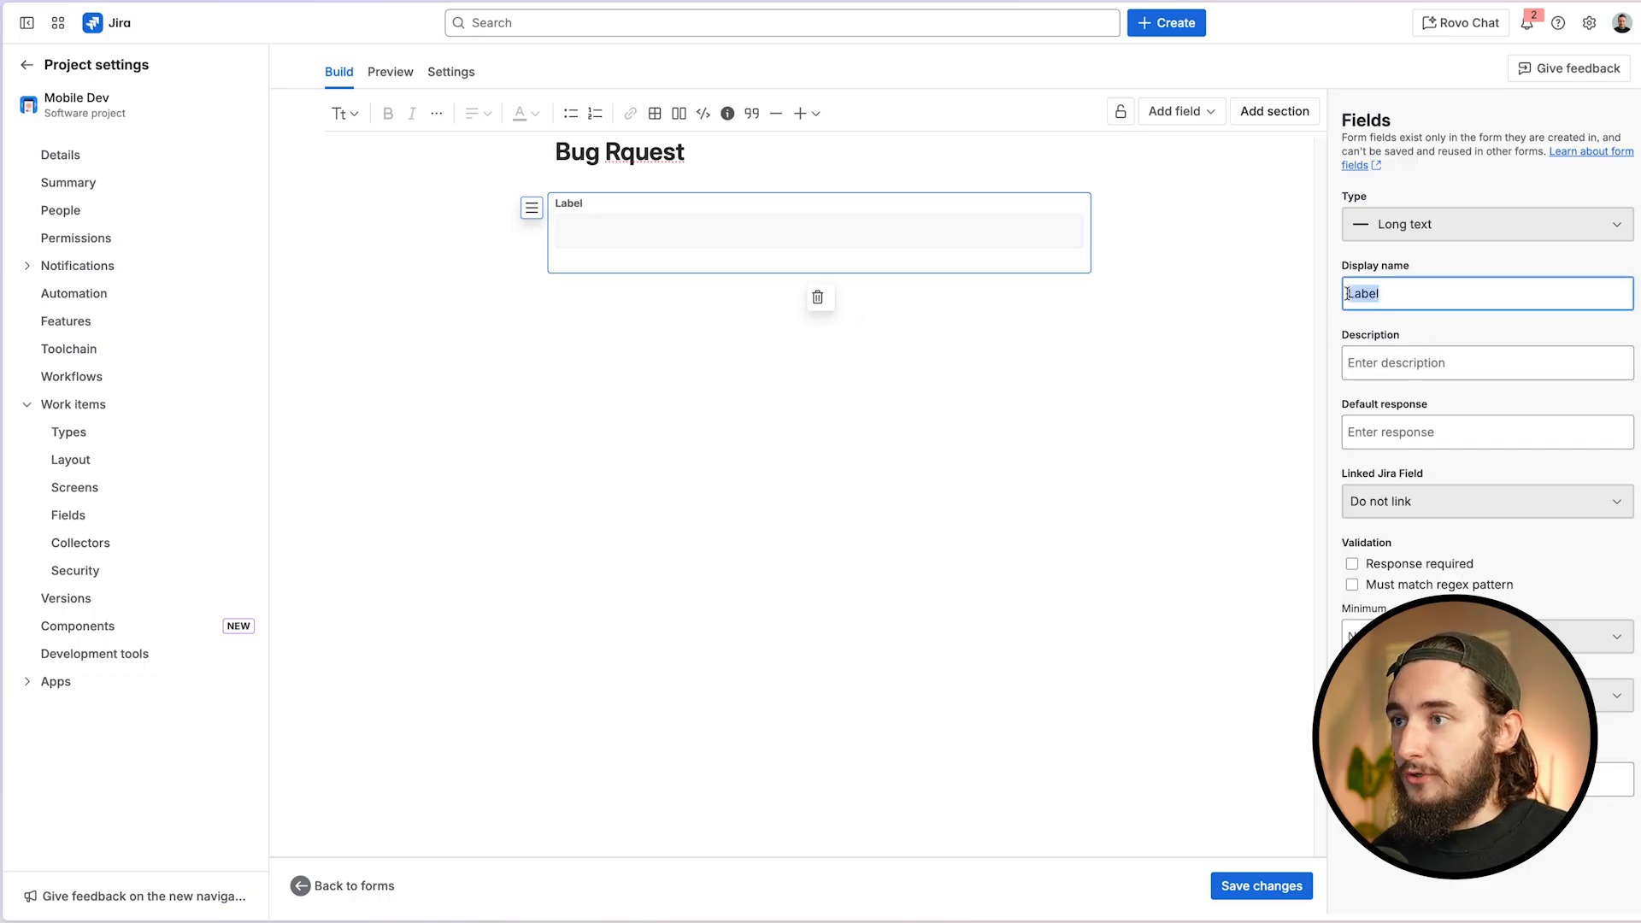
text(Summary)
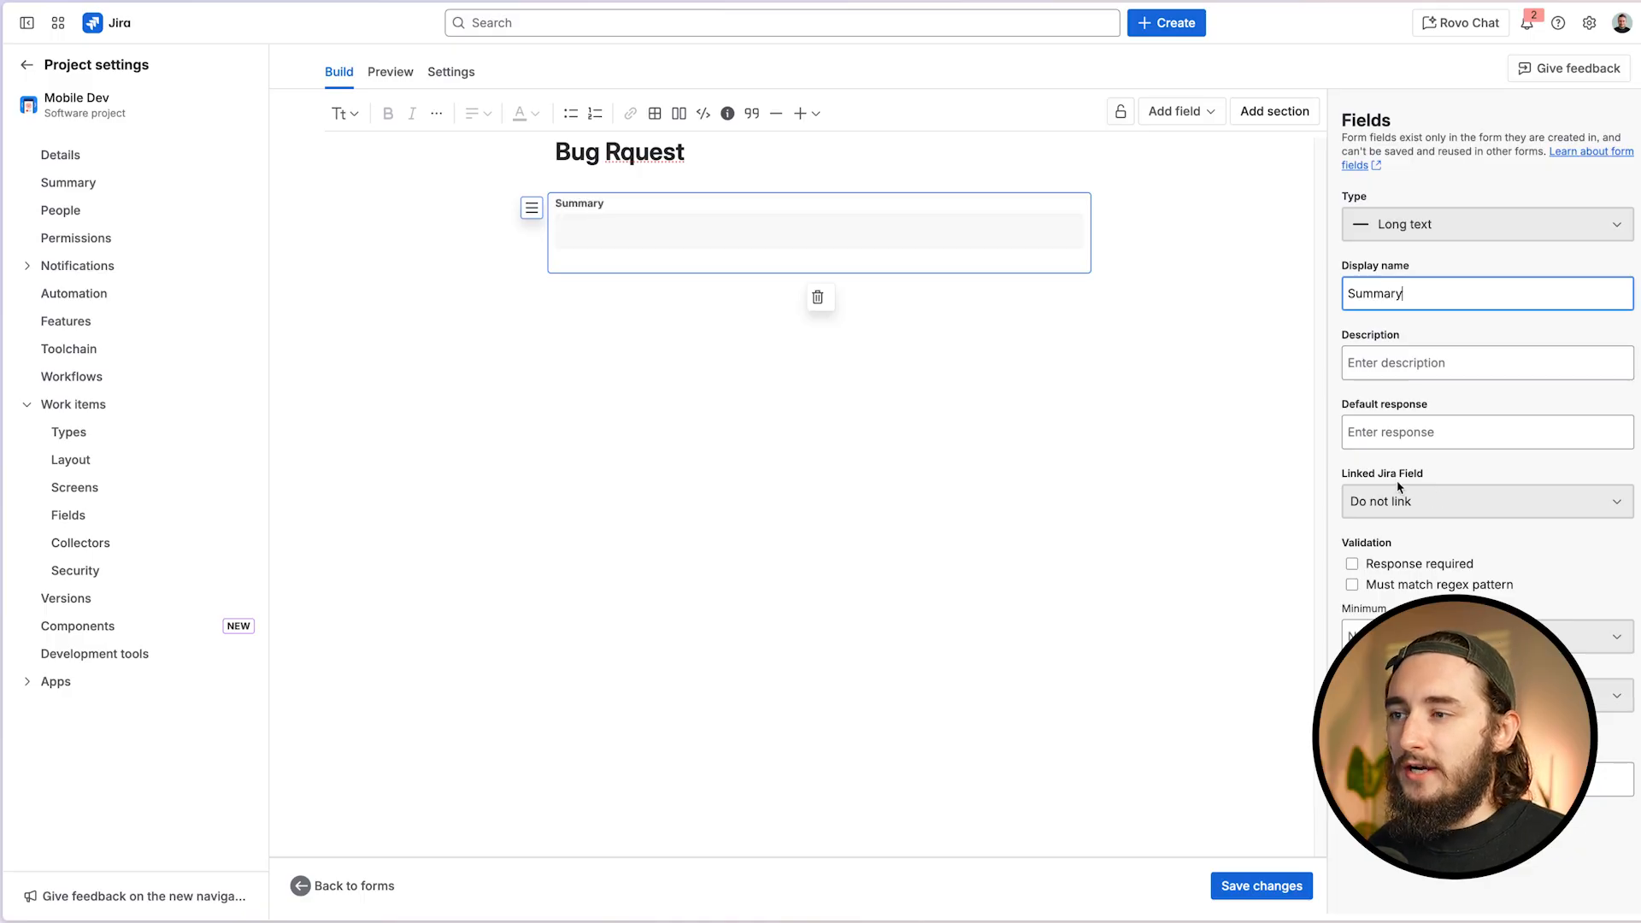
click(1443, 505)
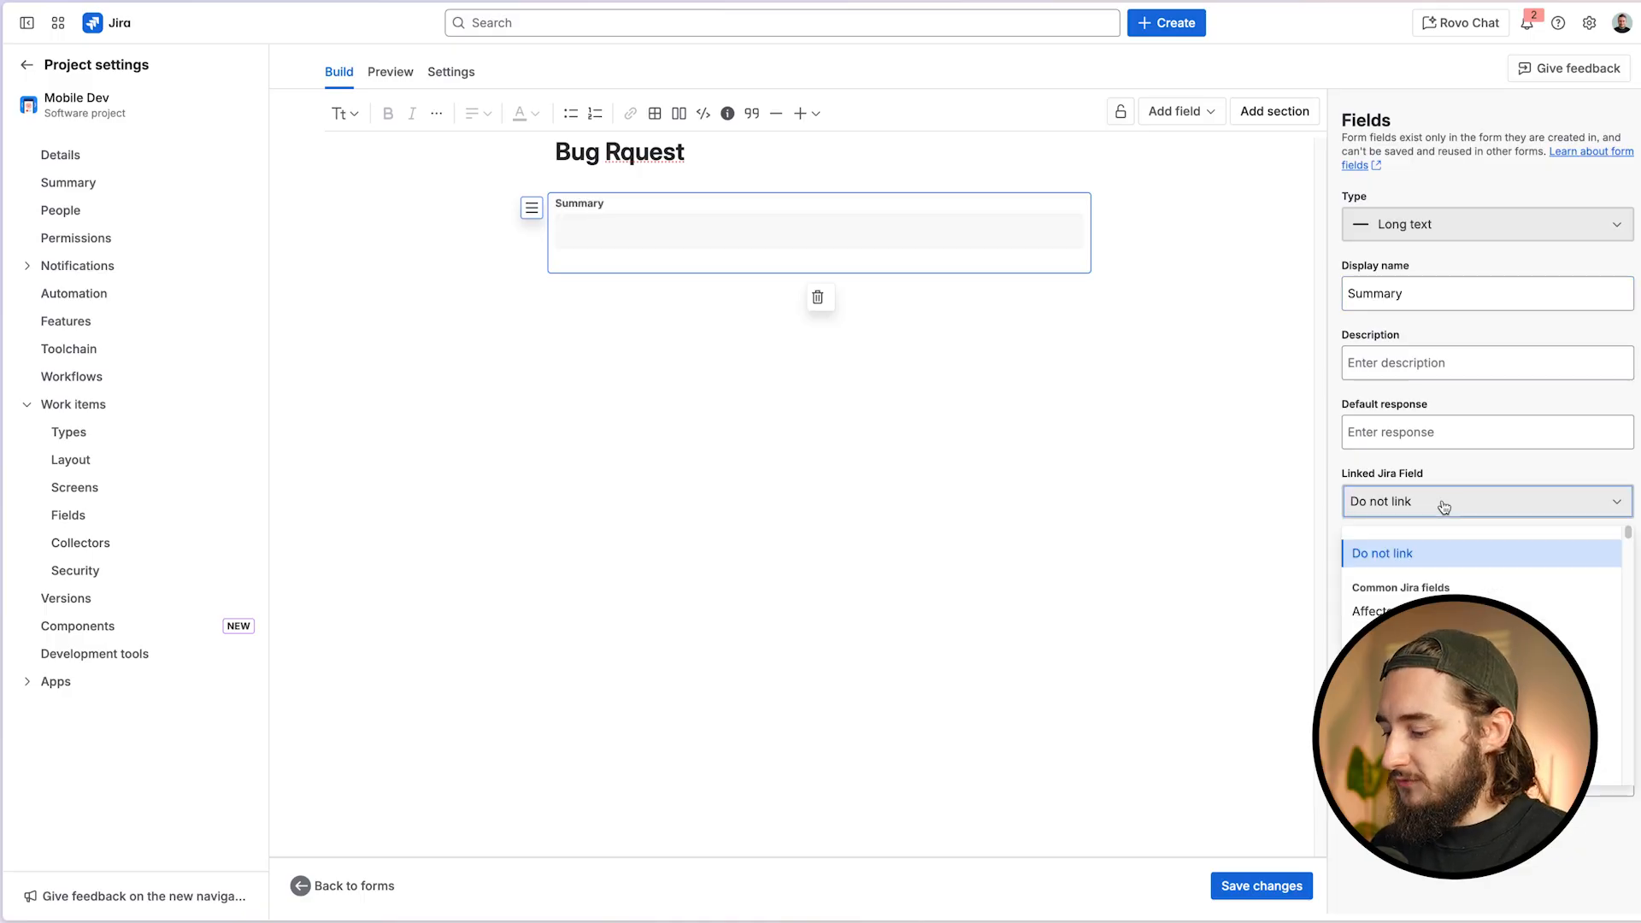
text(sum)
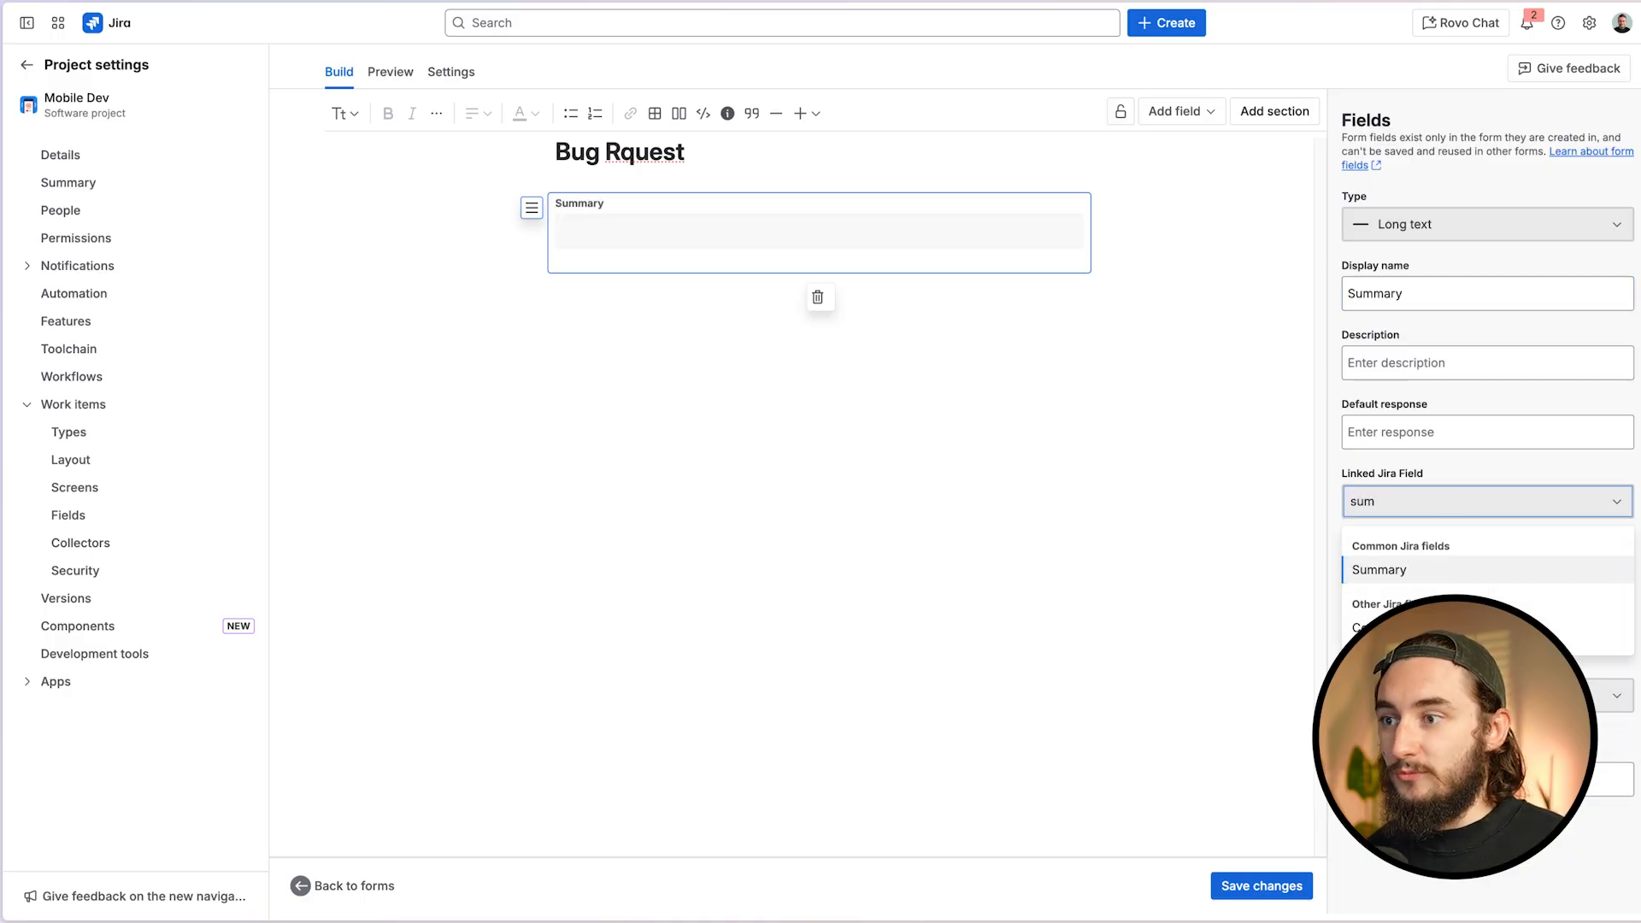
click(1384, 567)
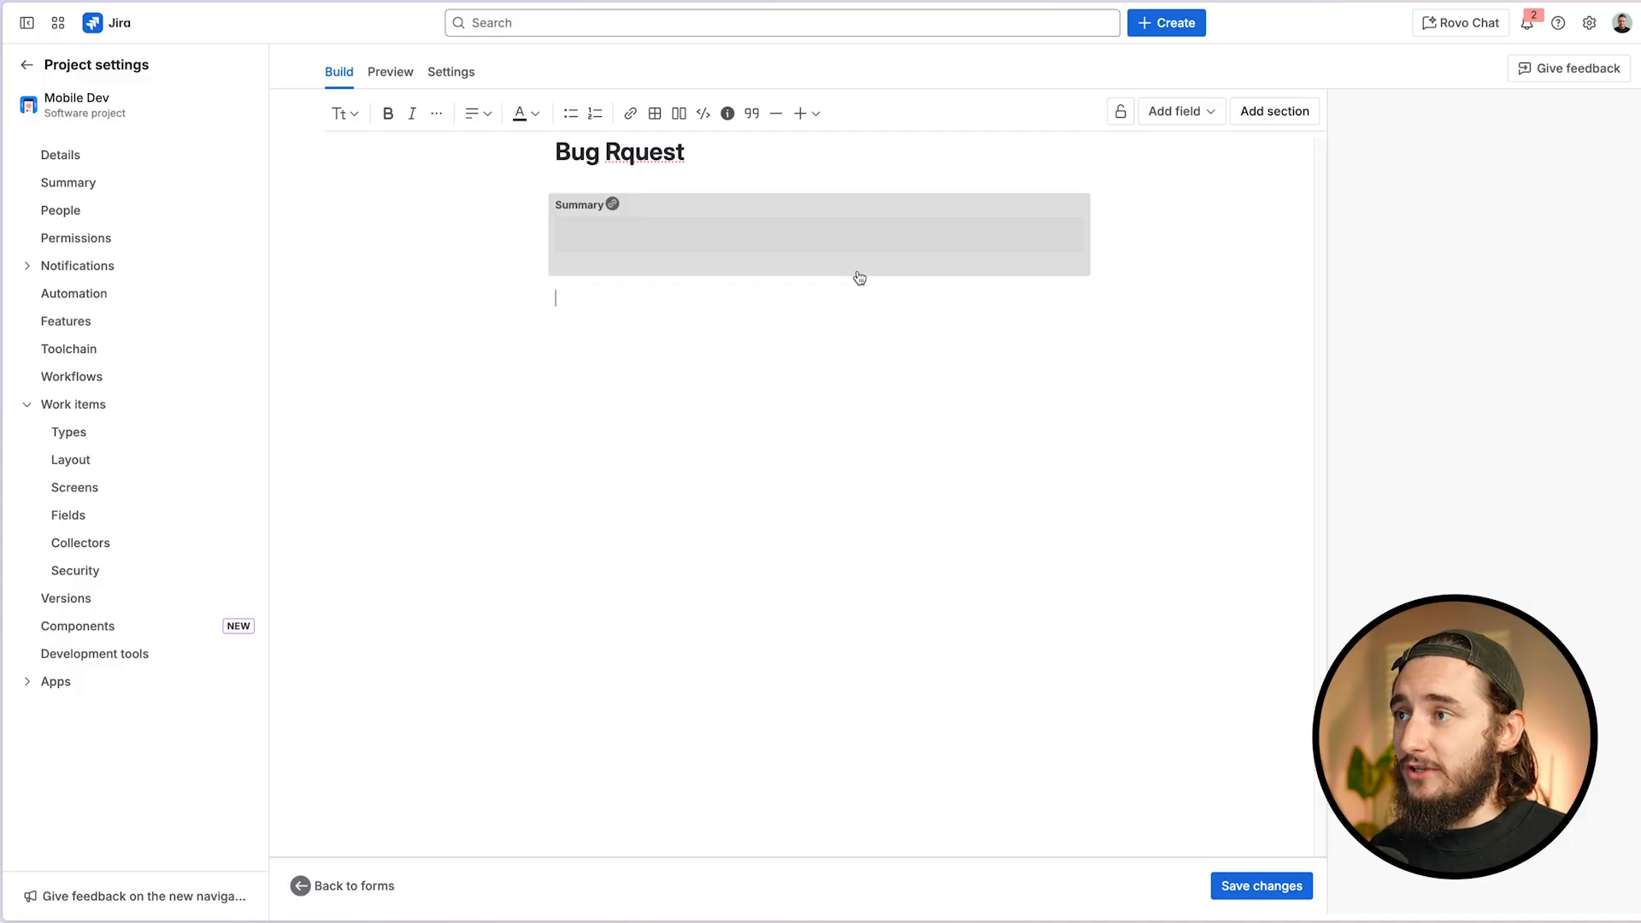
Save the form changes and preview the form
click(1241, 885)
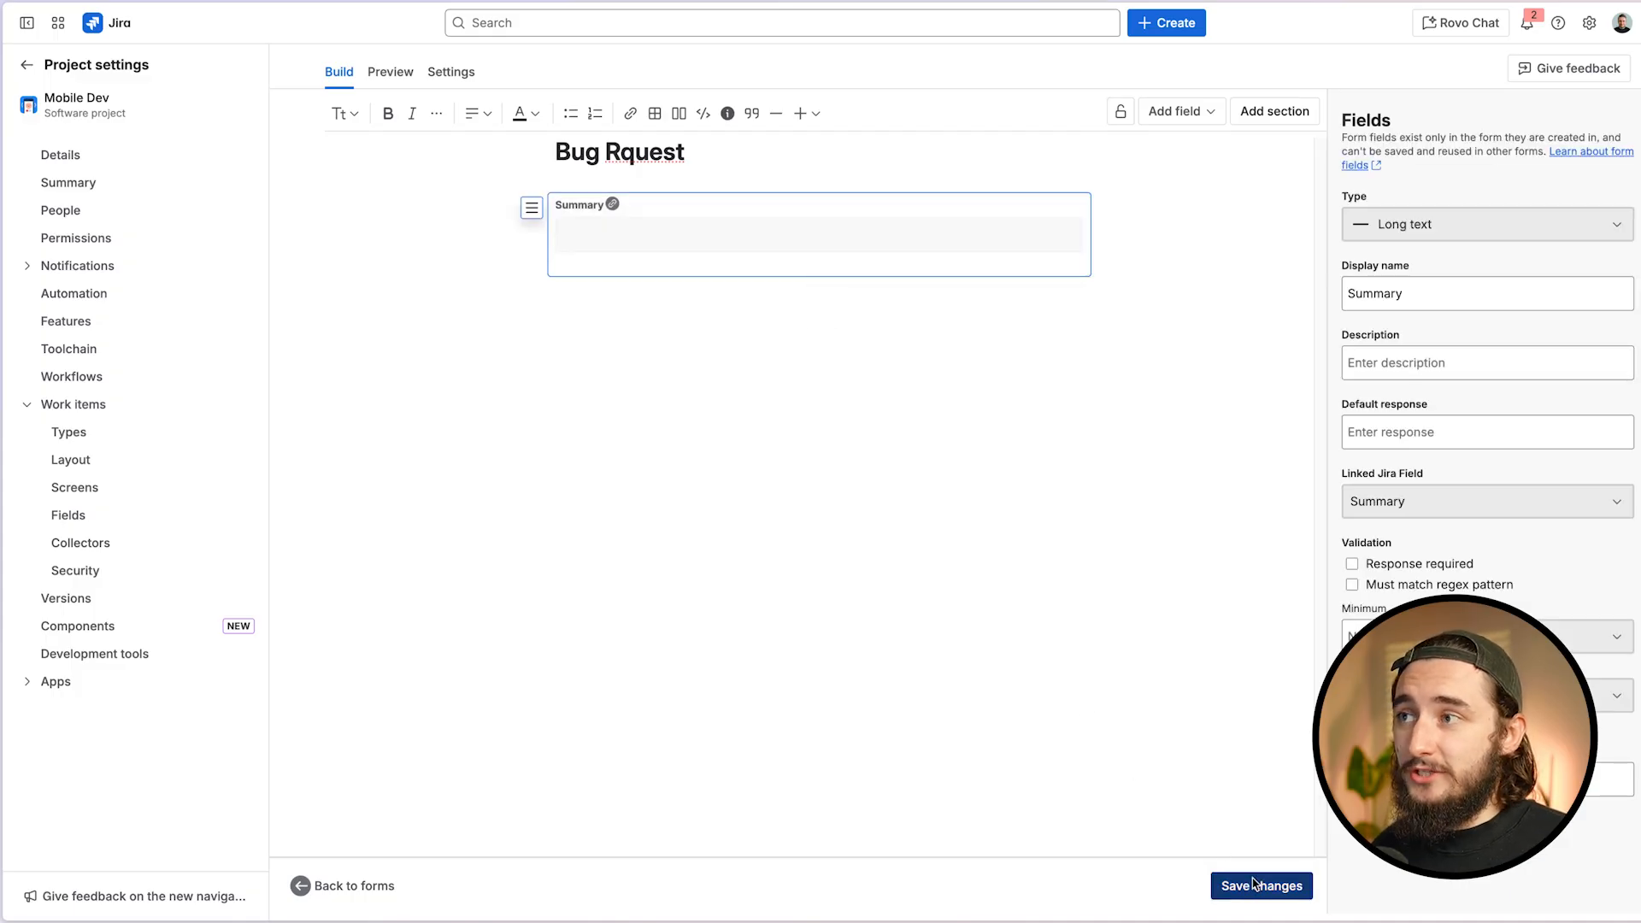
click(415, 85)
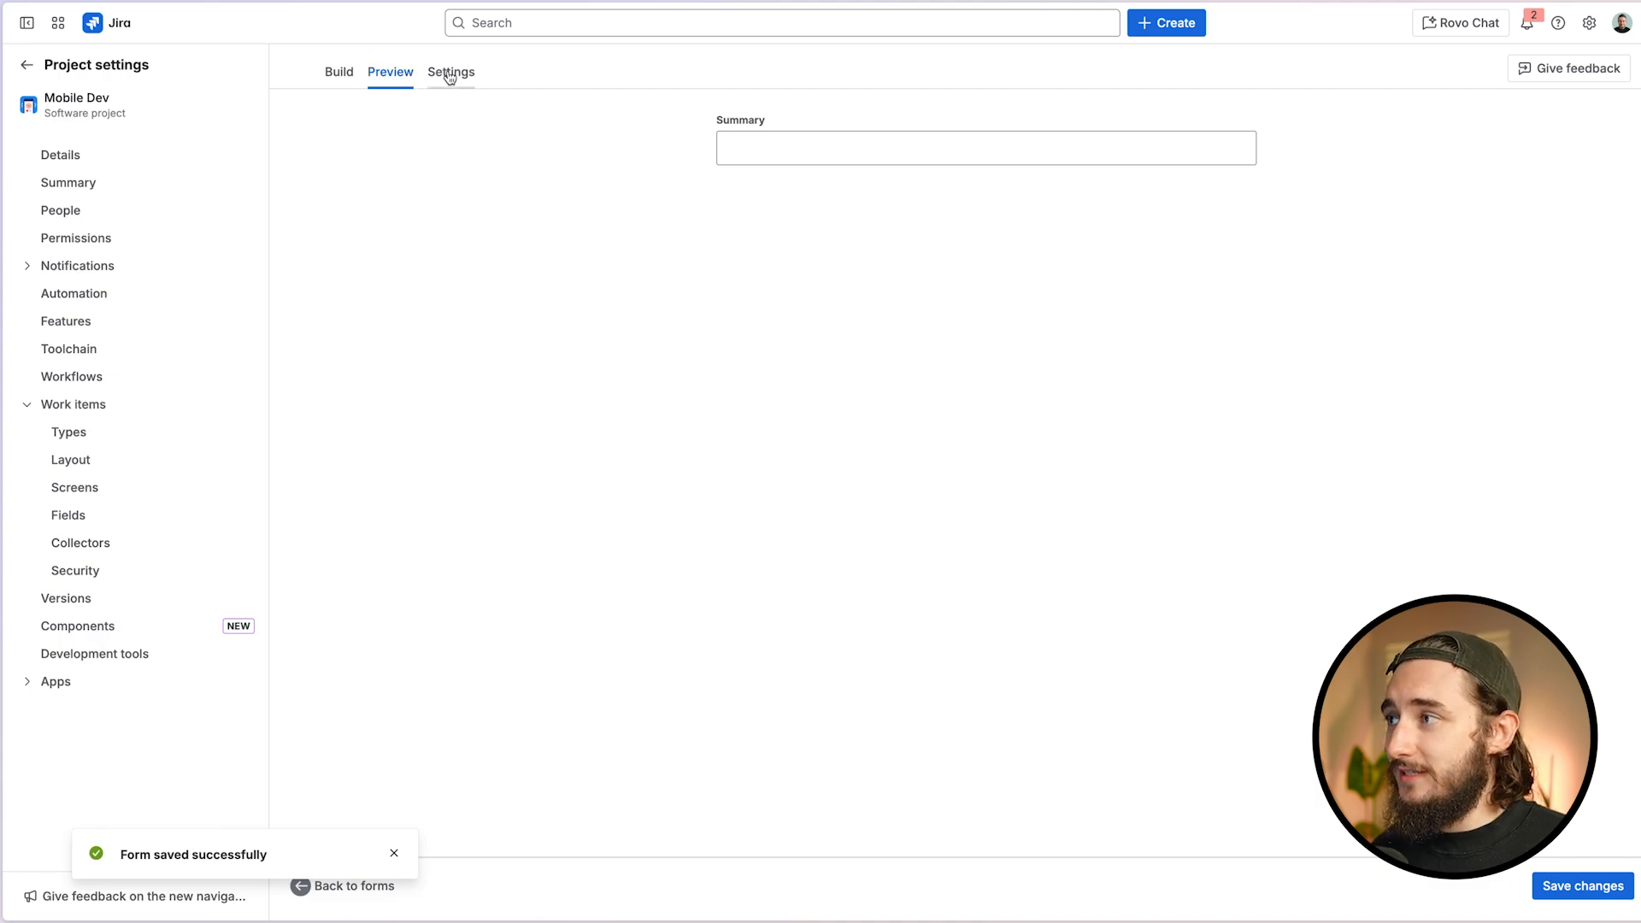
Enable a shareable link for the form with the Bug work type and copy the link
click(451, 74)
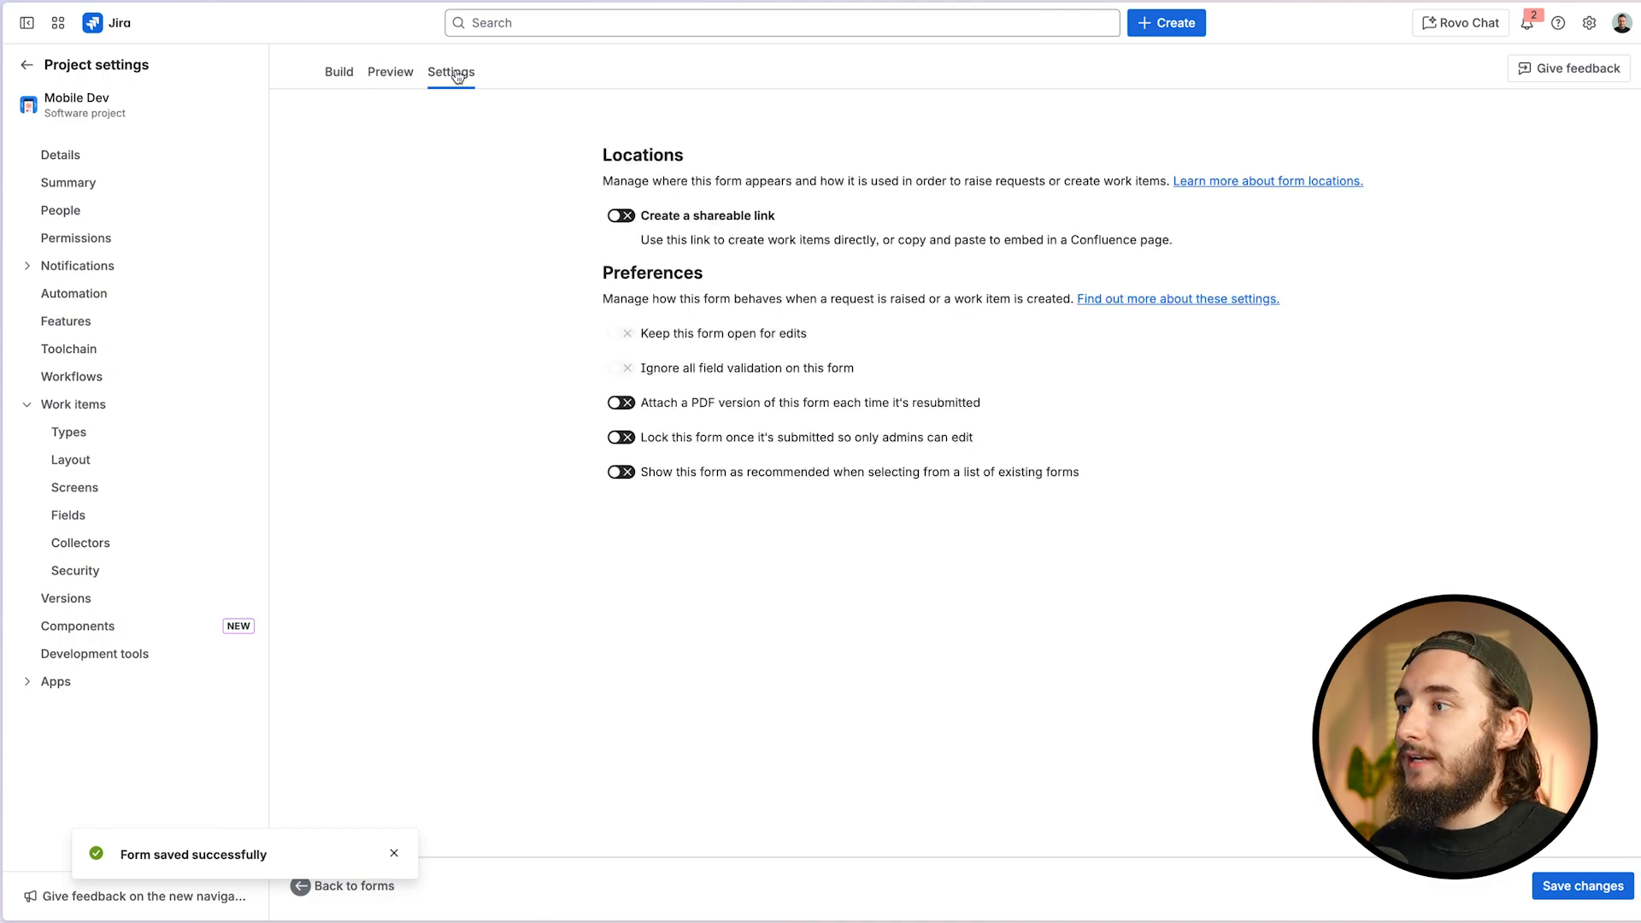
click(619, 215)
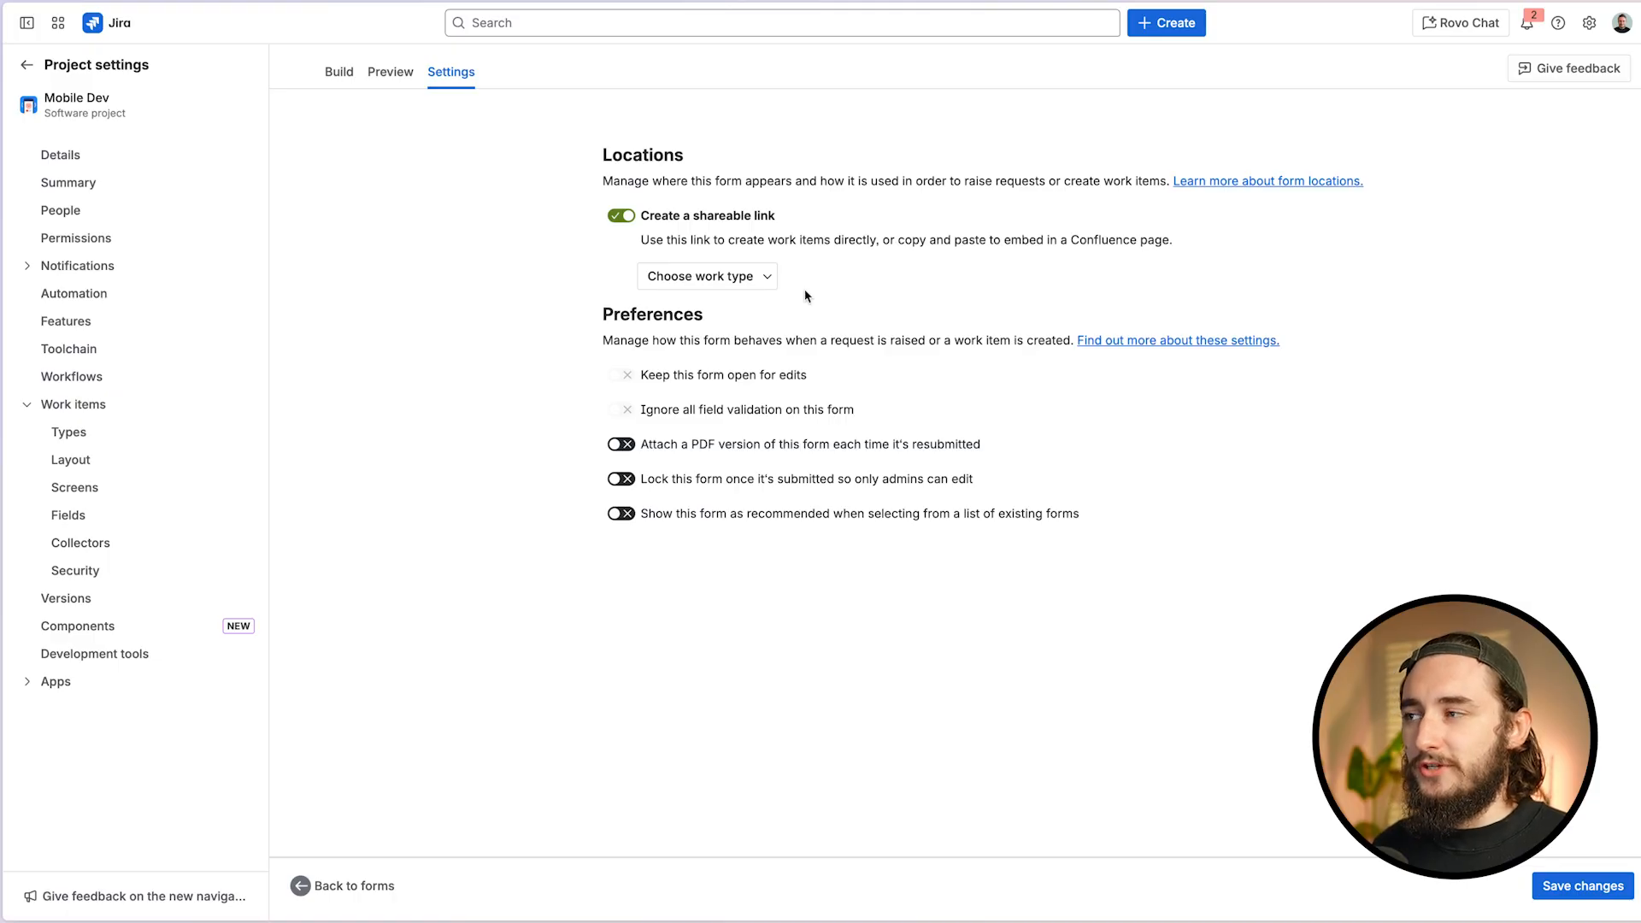
click(759, 282)
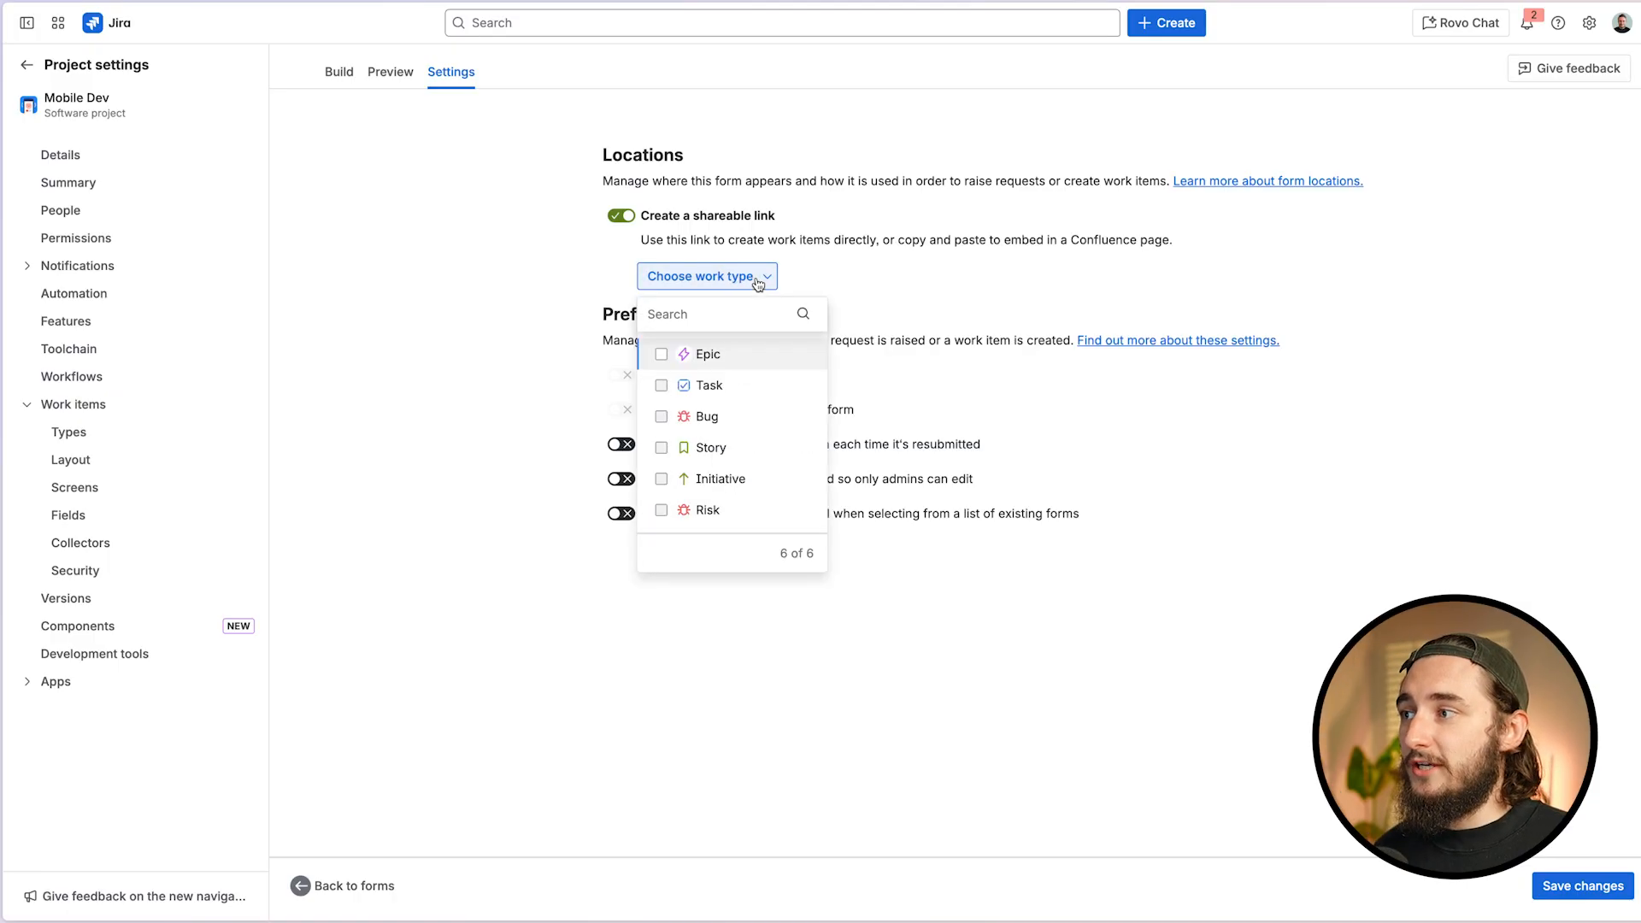
click(662, 418)
click(458, 369)
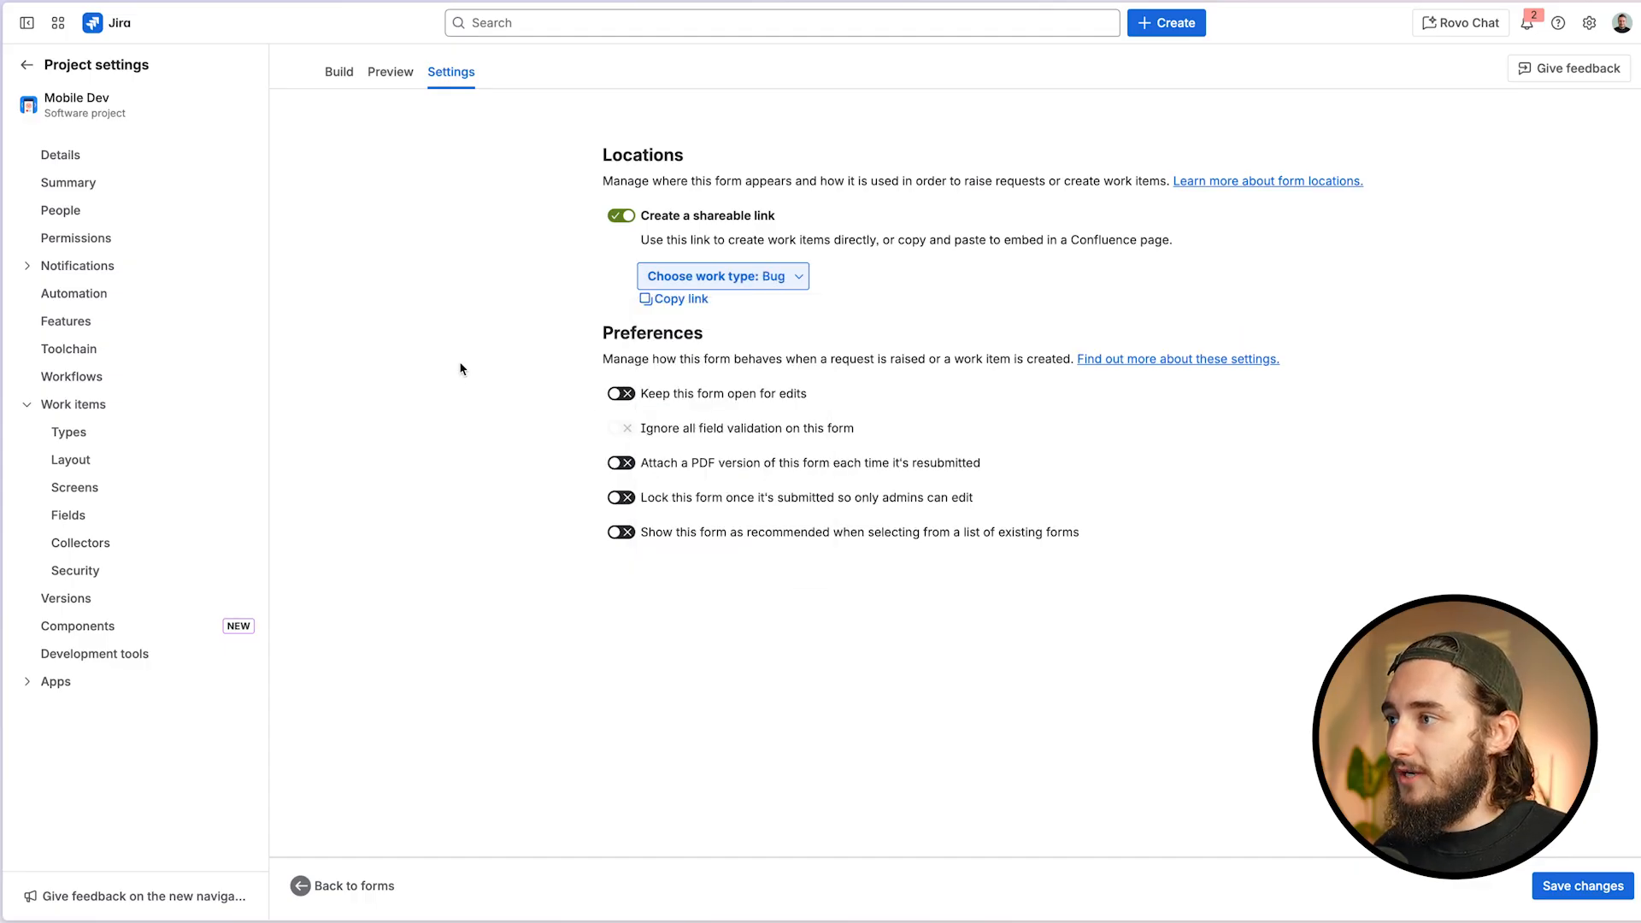
click(681, 301)
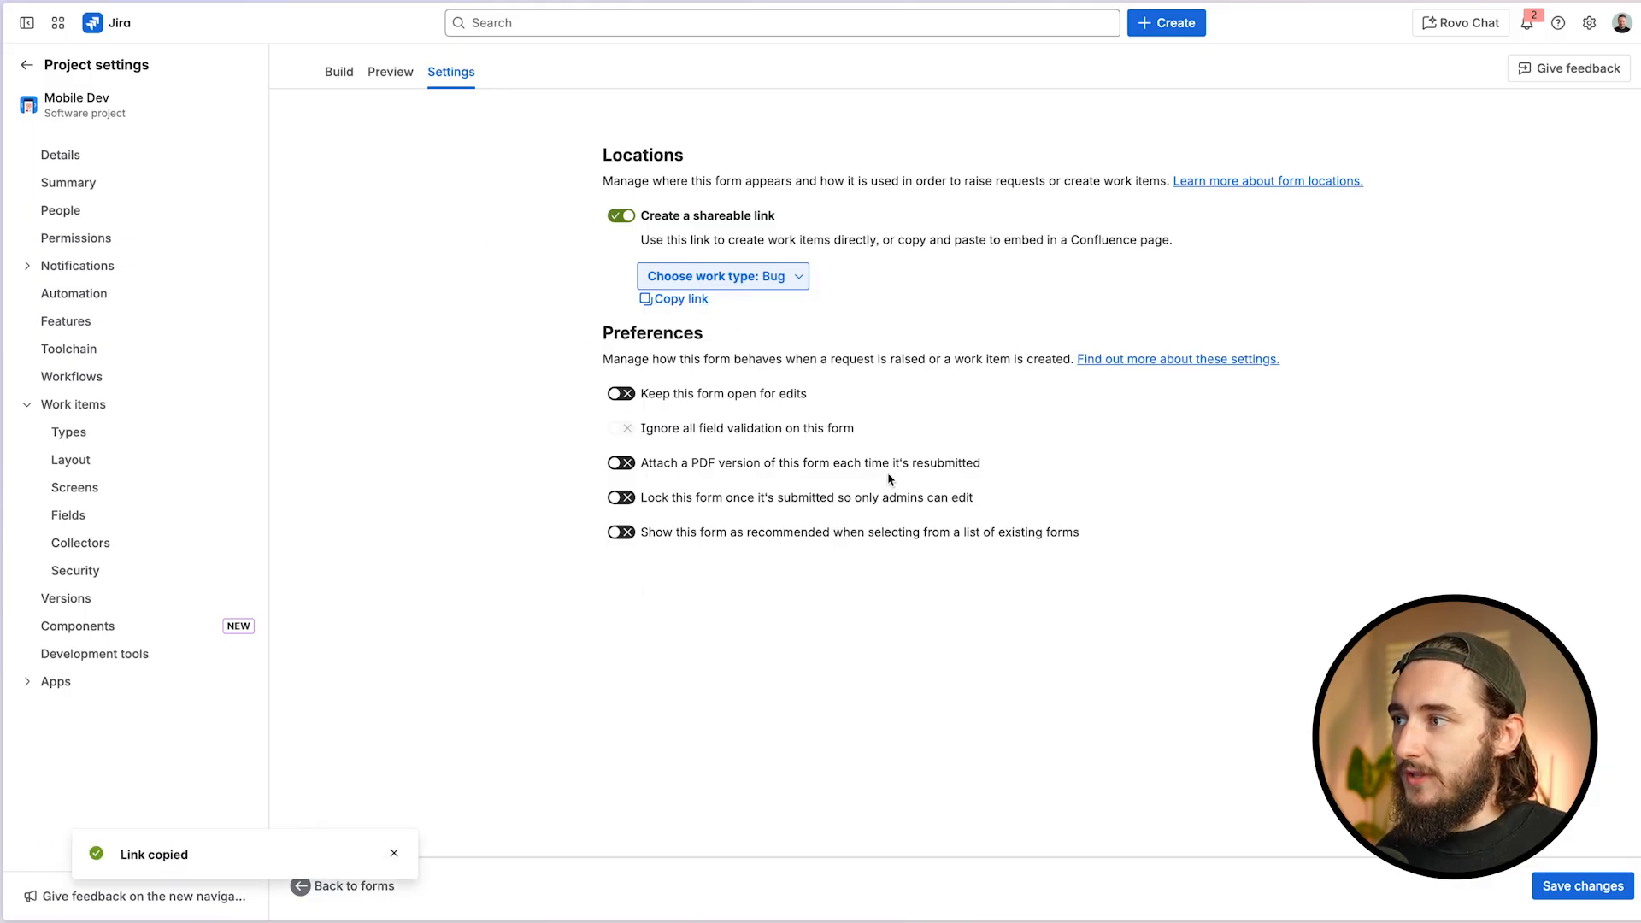
Save the form's settings and open the copied form link in a new browser tab
click(1583, 889)
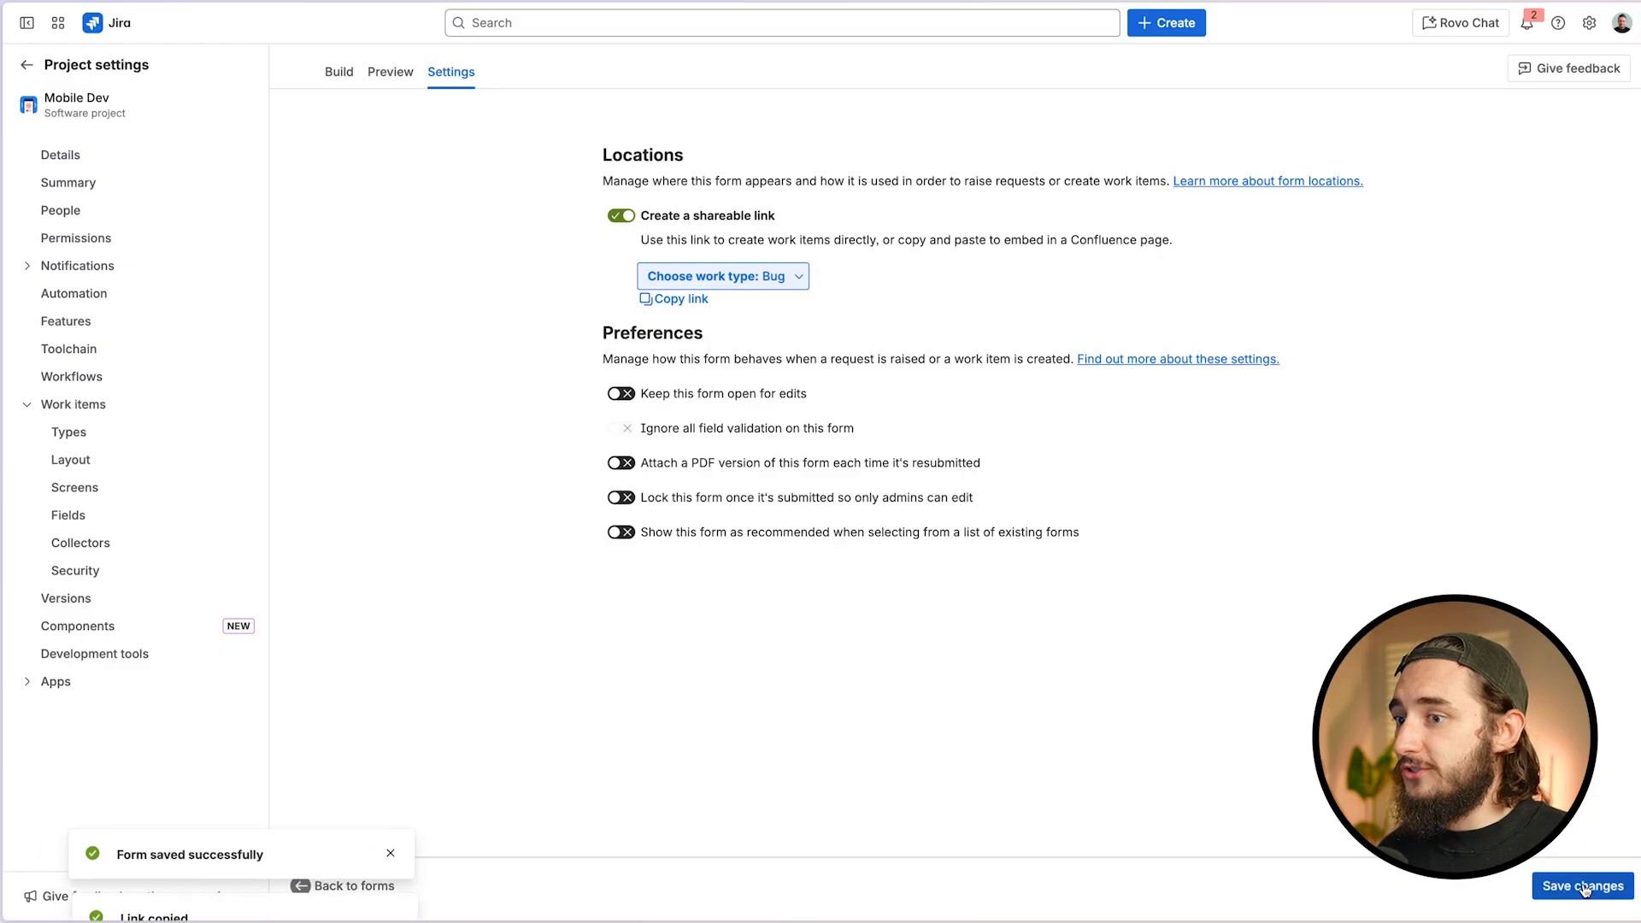
key(super+t)
key(super+v)
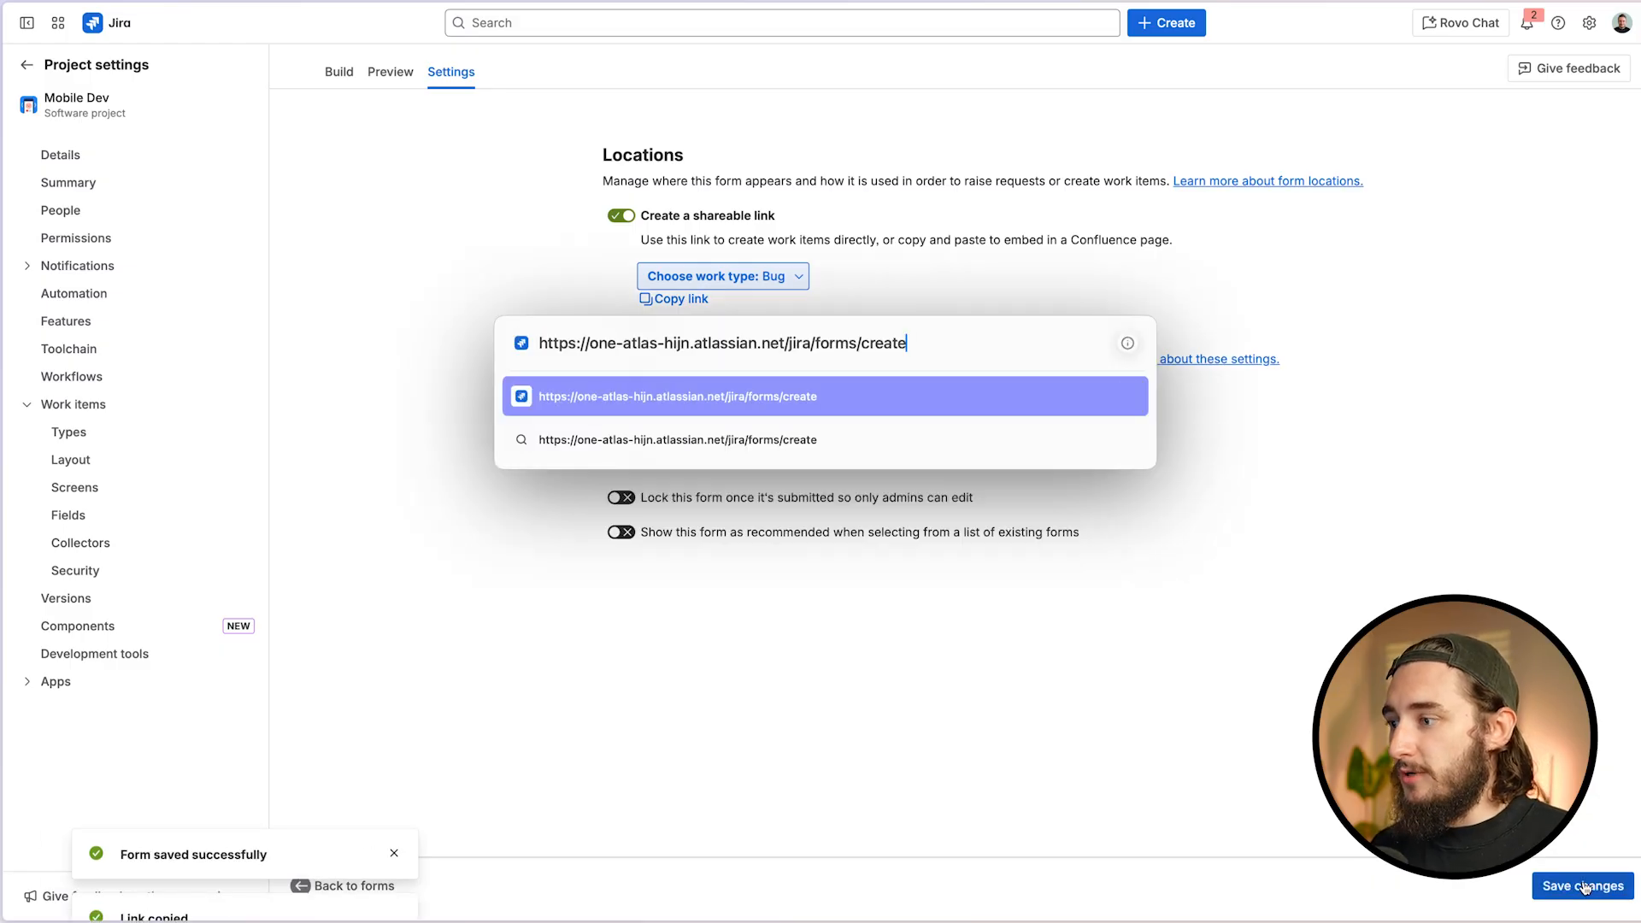
key(Return)
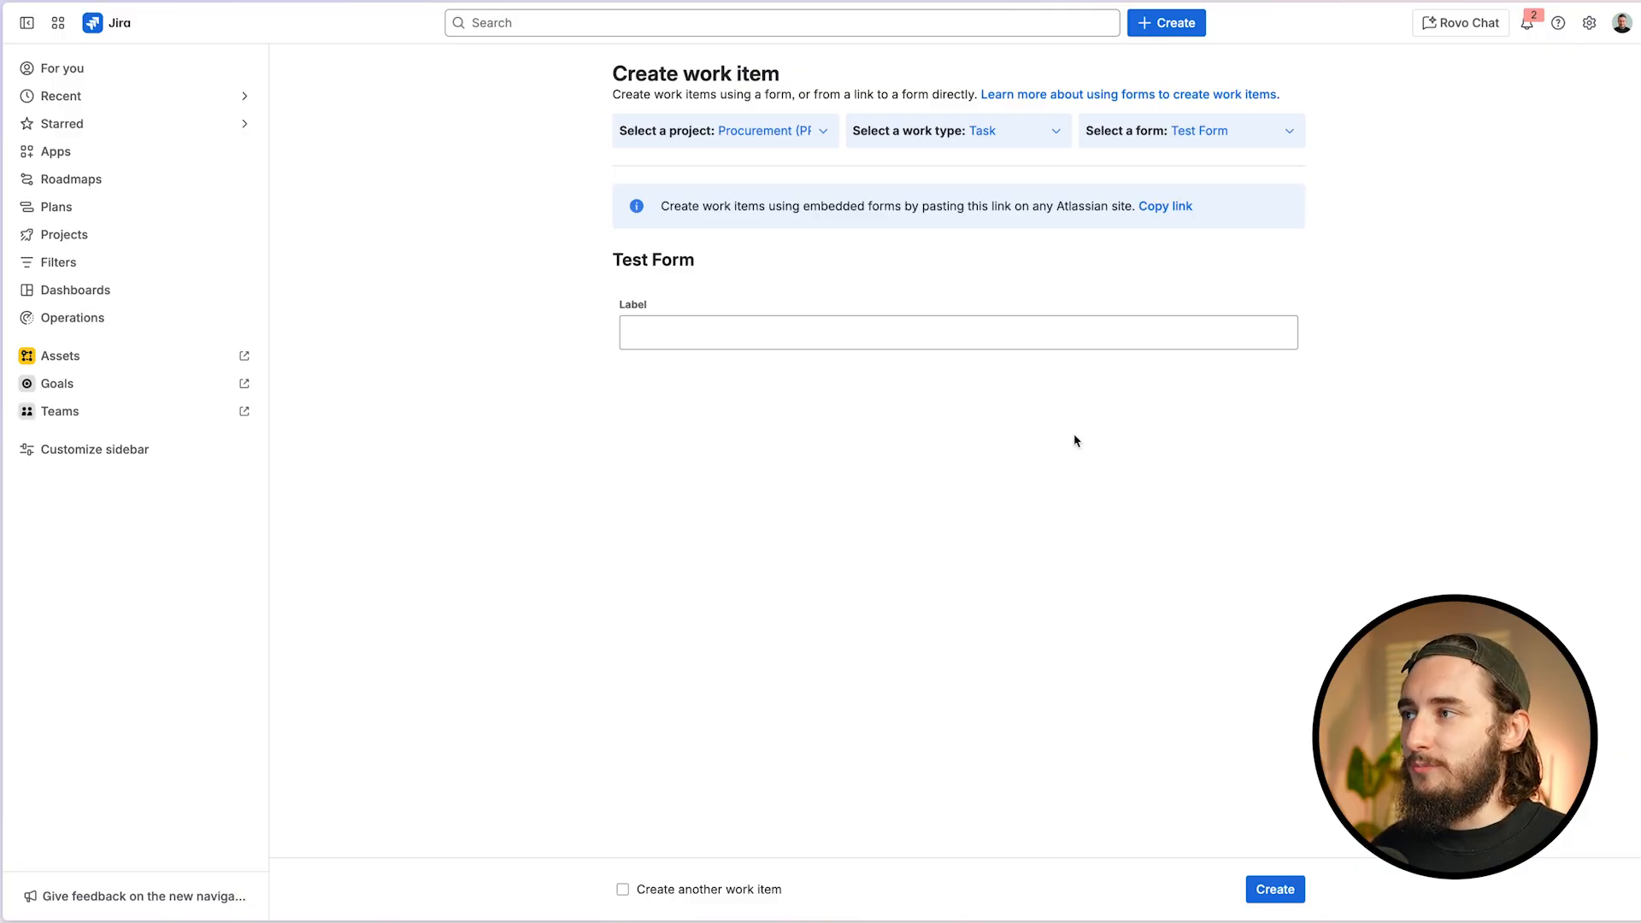
Look over the project, work type and form choices on the Create work item page
click(788, 128)
click(1027, 495)
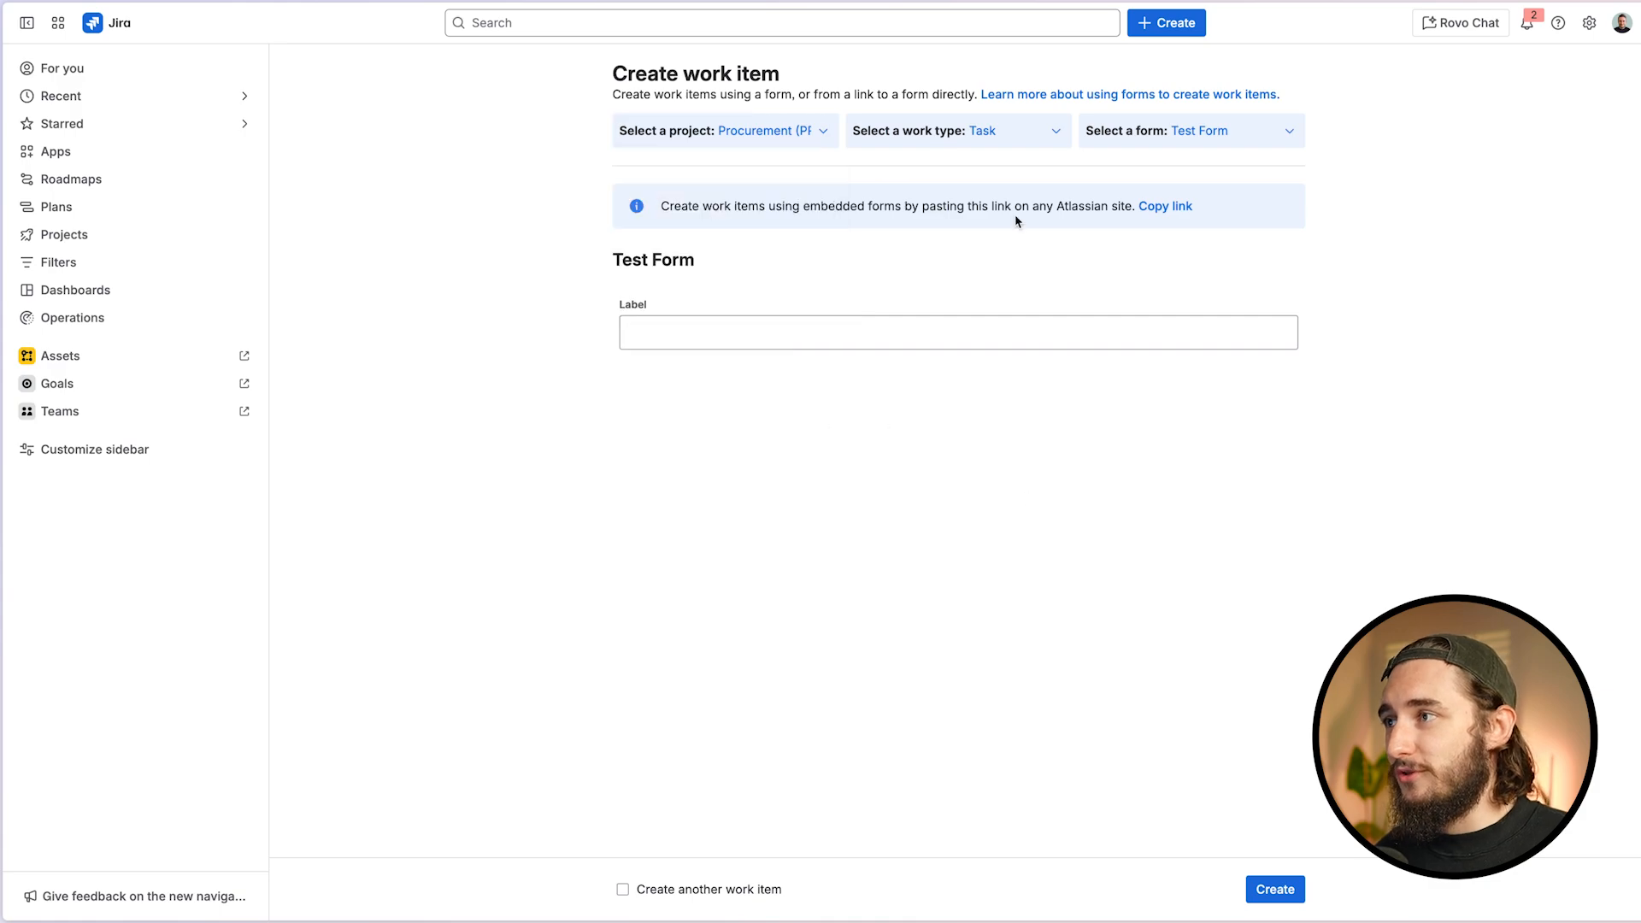
click(1019, 144)
click(1171, 126)
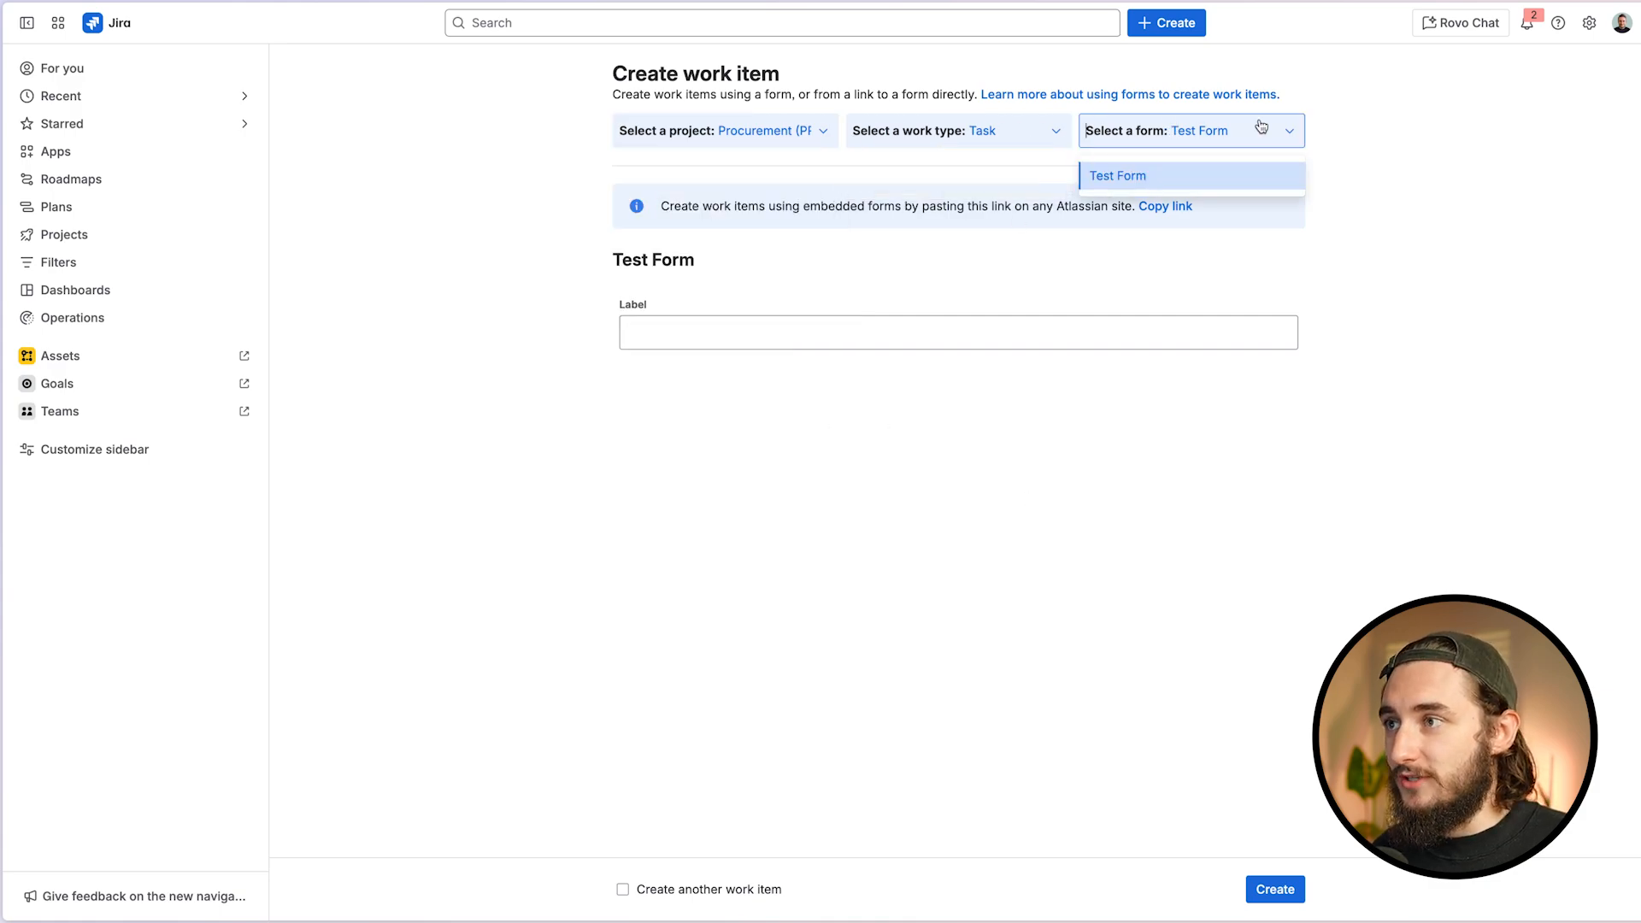
click(1392, 146)
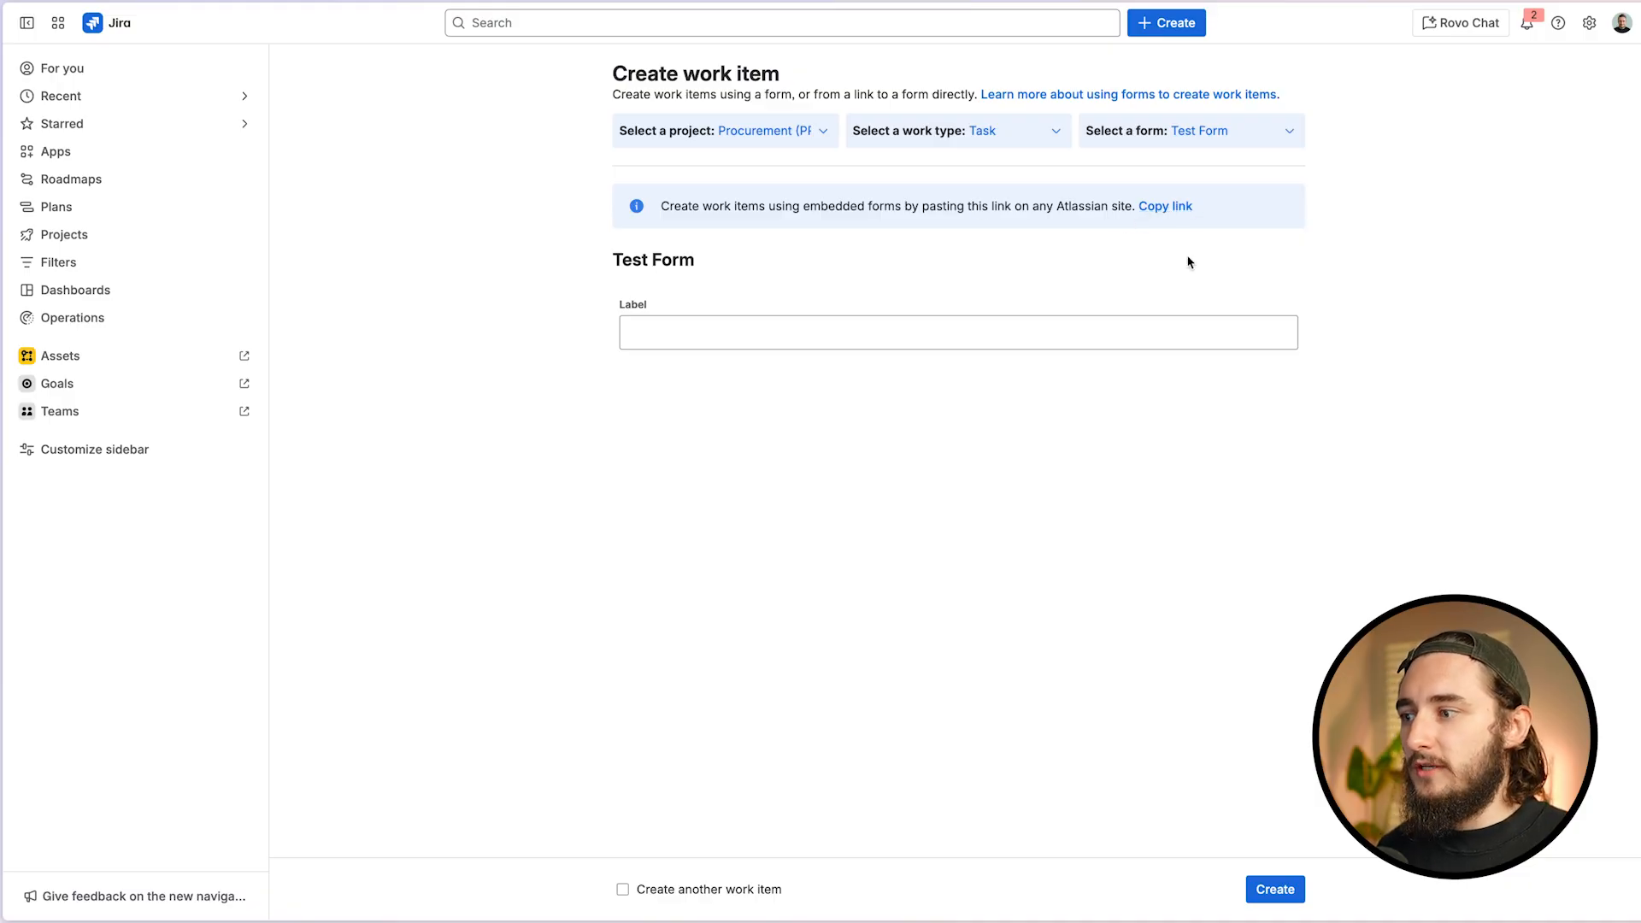
Open the direct link to Test Form in a new browser tab
key(super+t)
key(super+v)
key(Return)
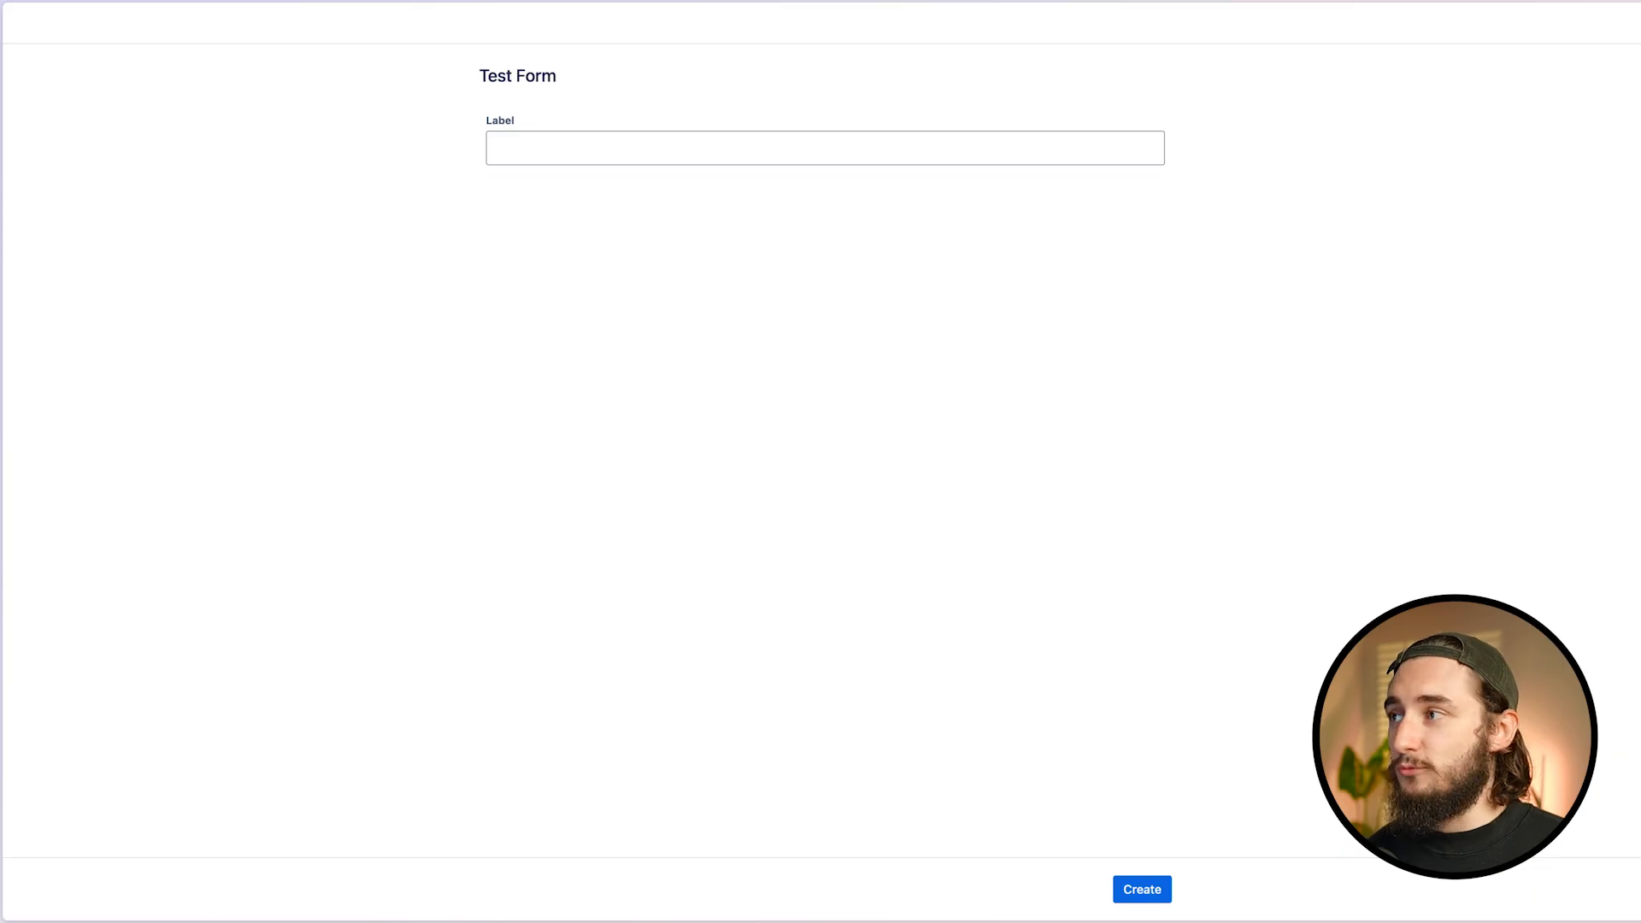
Return to building the Bug Rquest form and insert an info panel below the Summary field
mouse_move(4, 221)
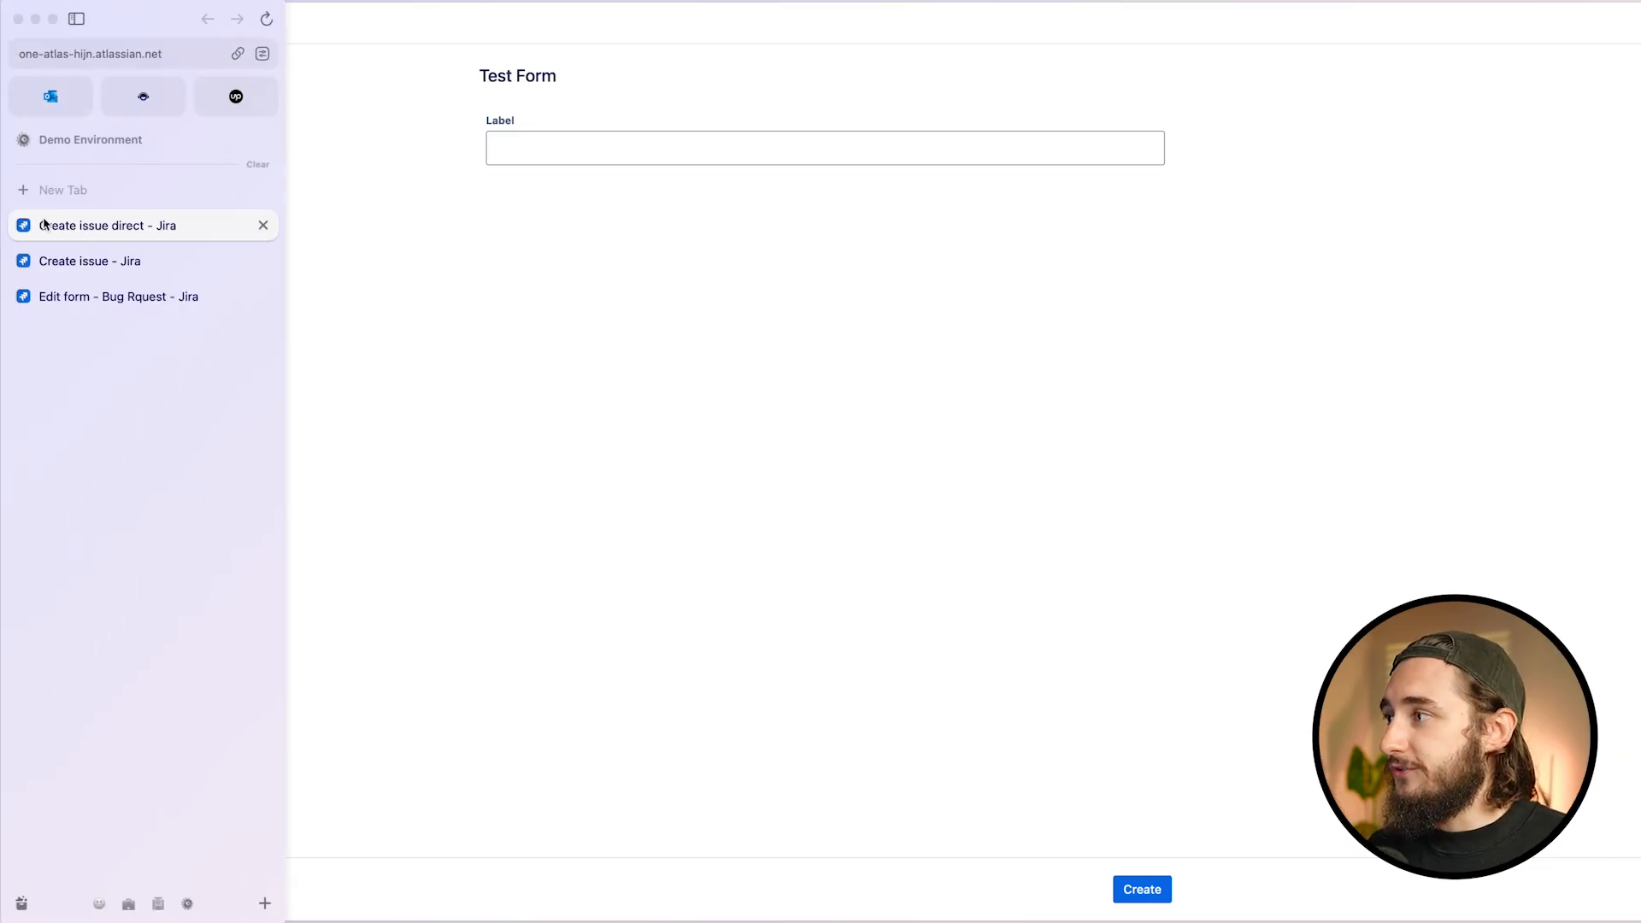
click(103, 295)
click(338, 72)
click(737, 335)
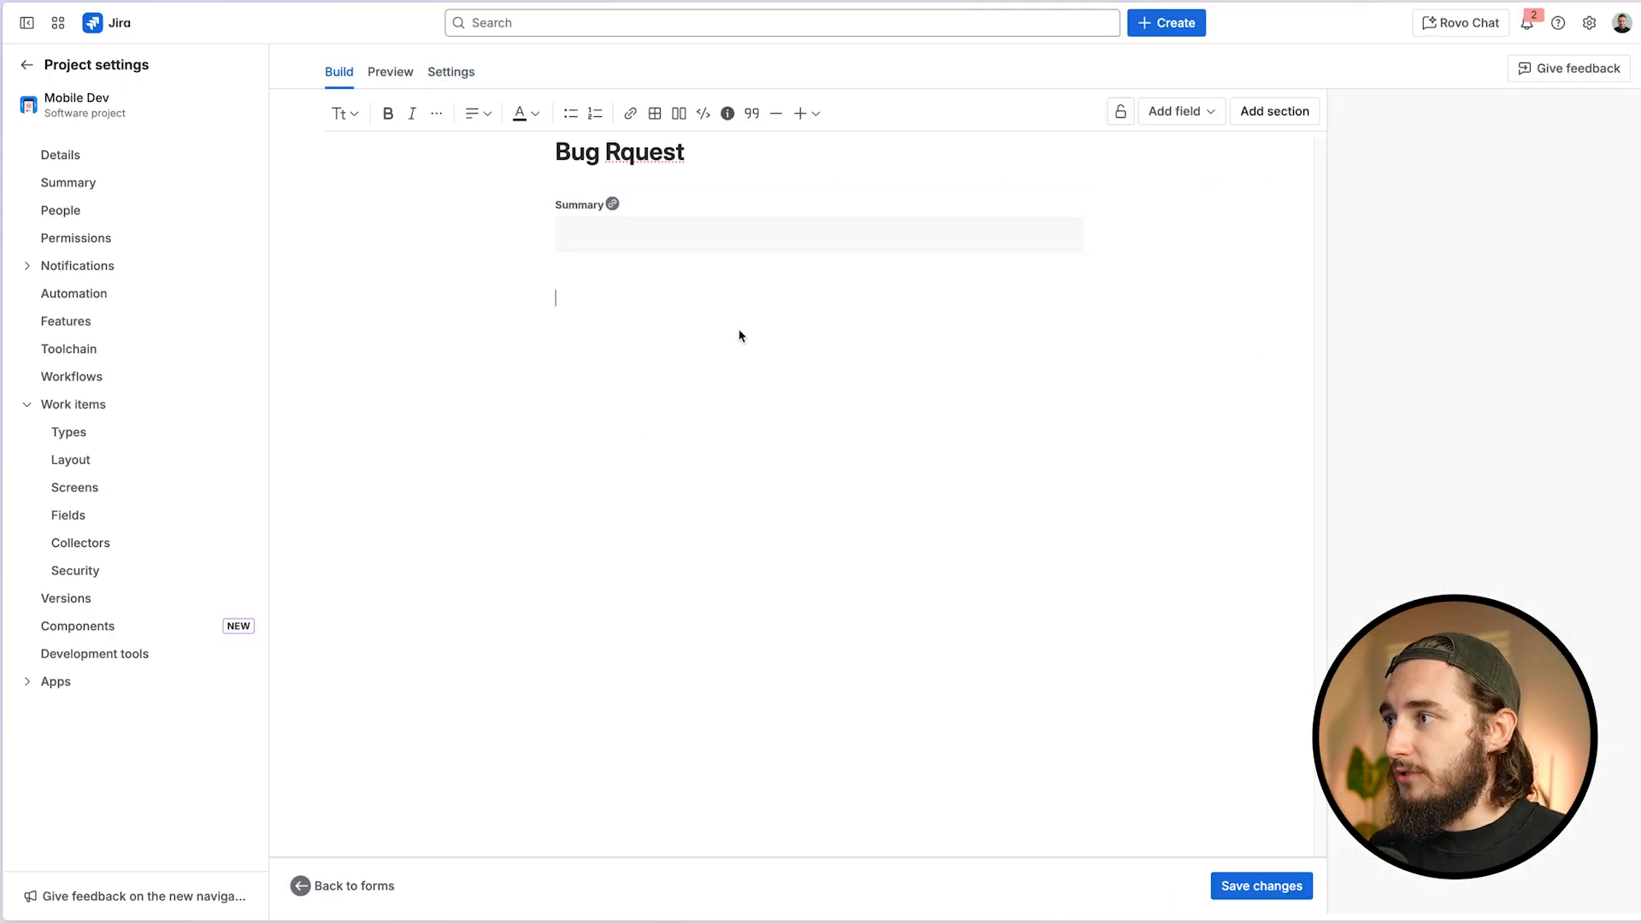
text(/)
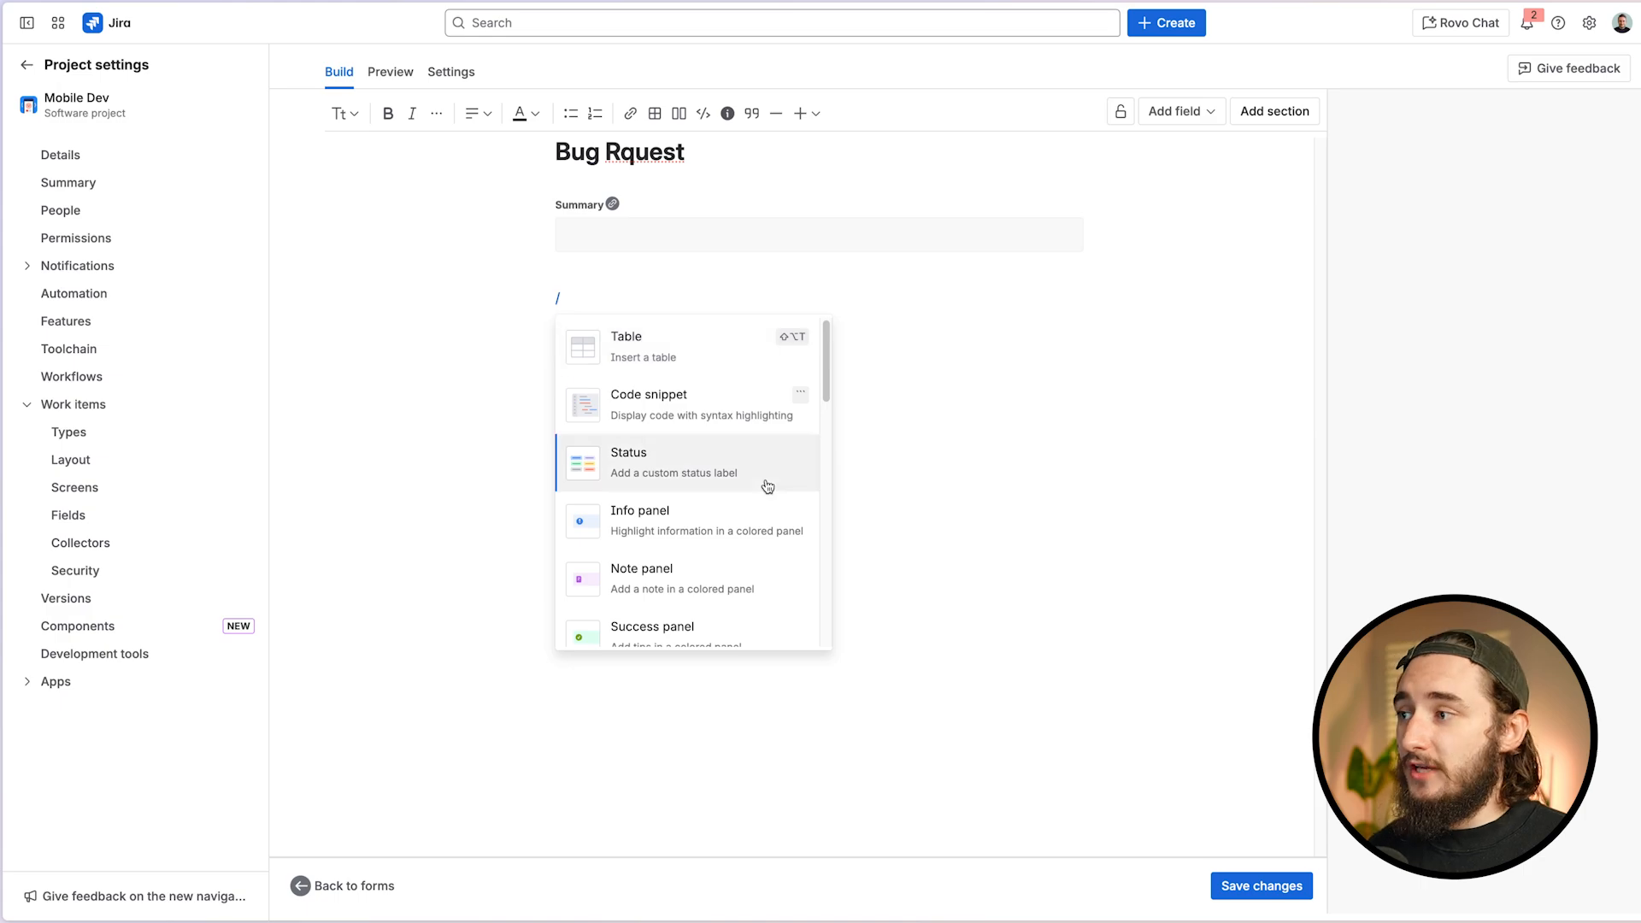
scroll(731, 462, down, 1)
click(723, 495)
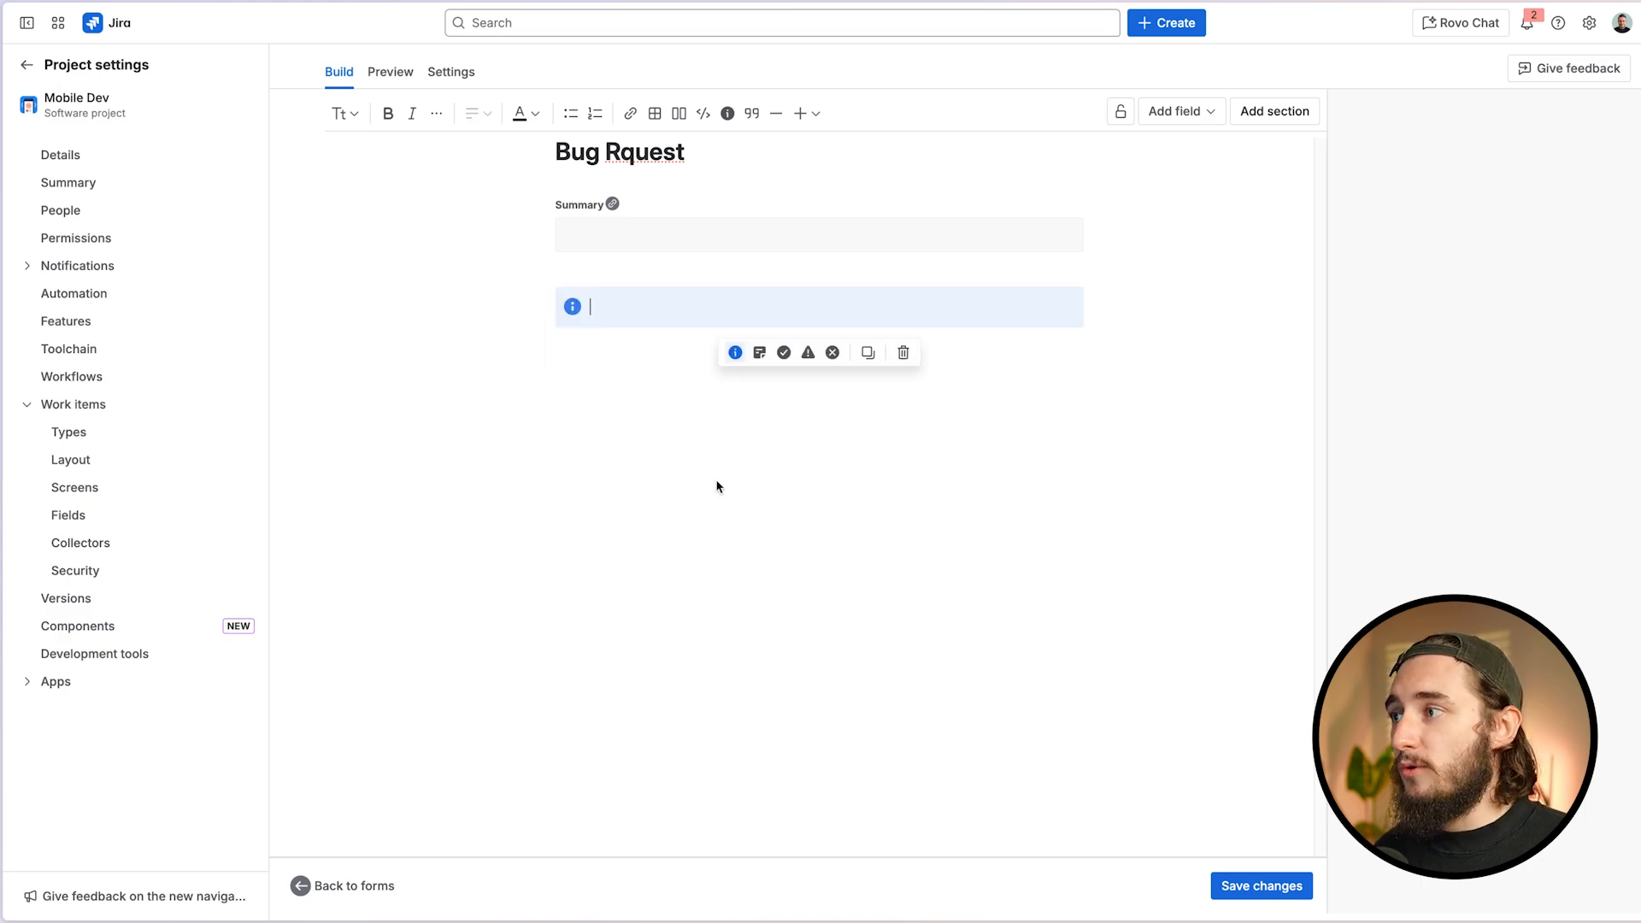
Insert a divider below the info panel in the form
click(716, 484)
text(/div)
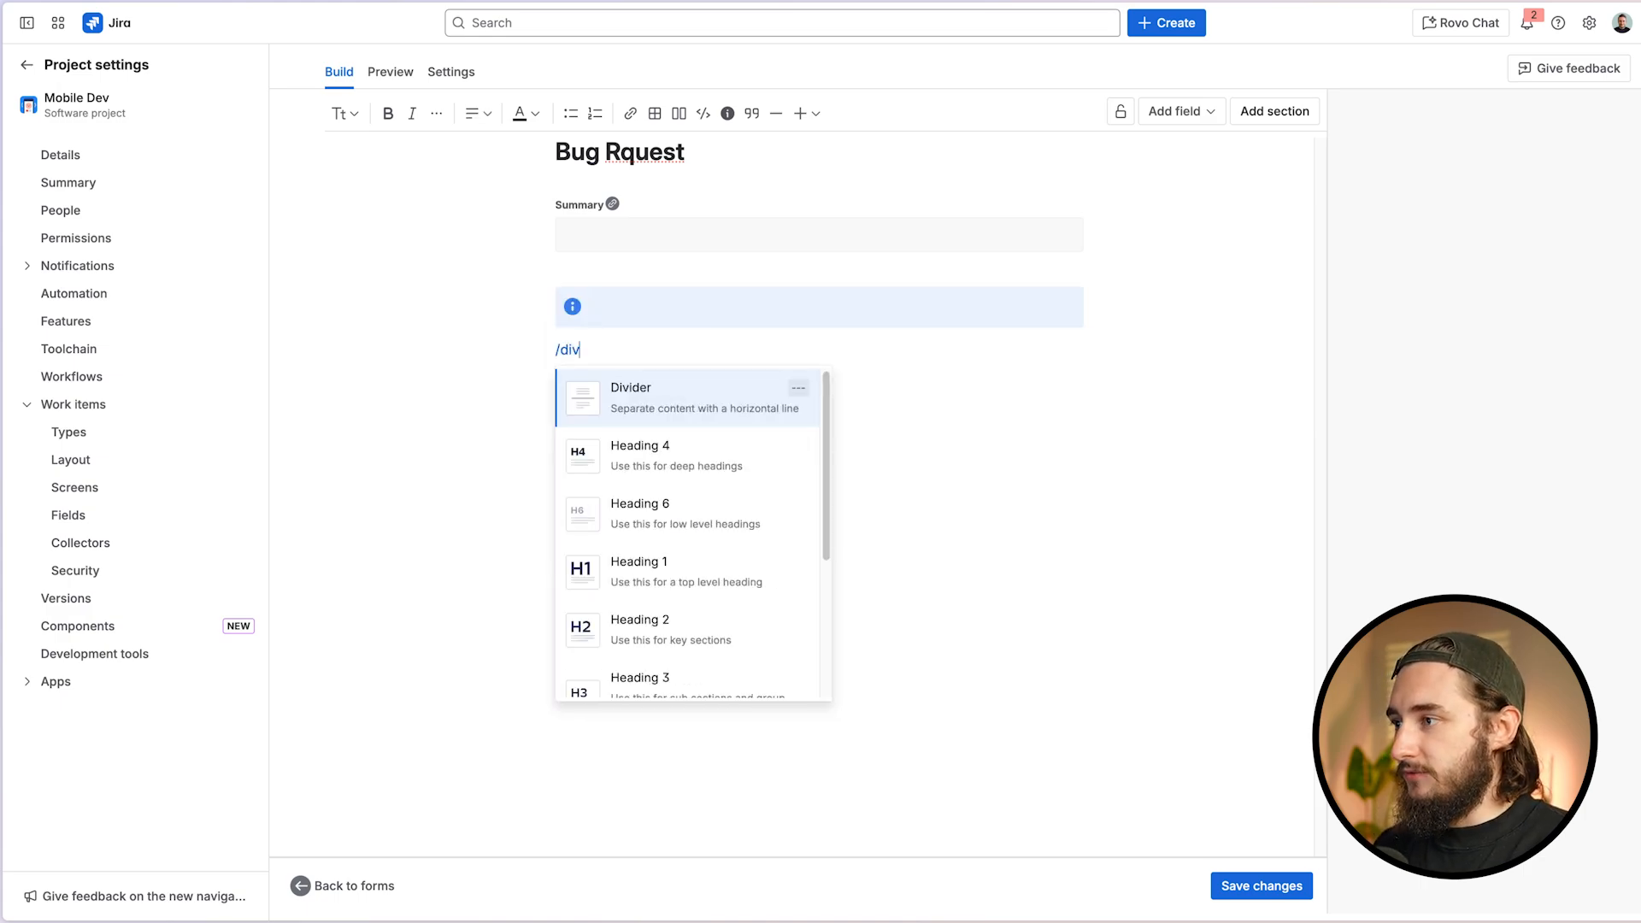
key(Return)
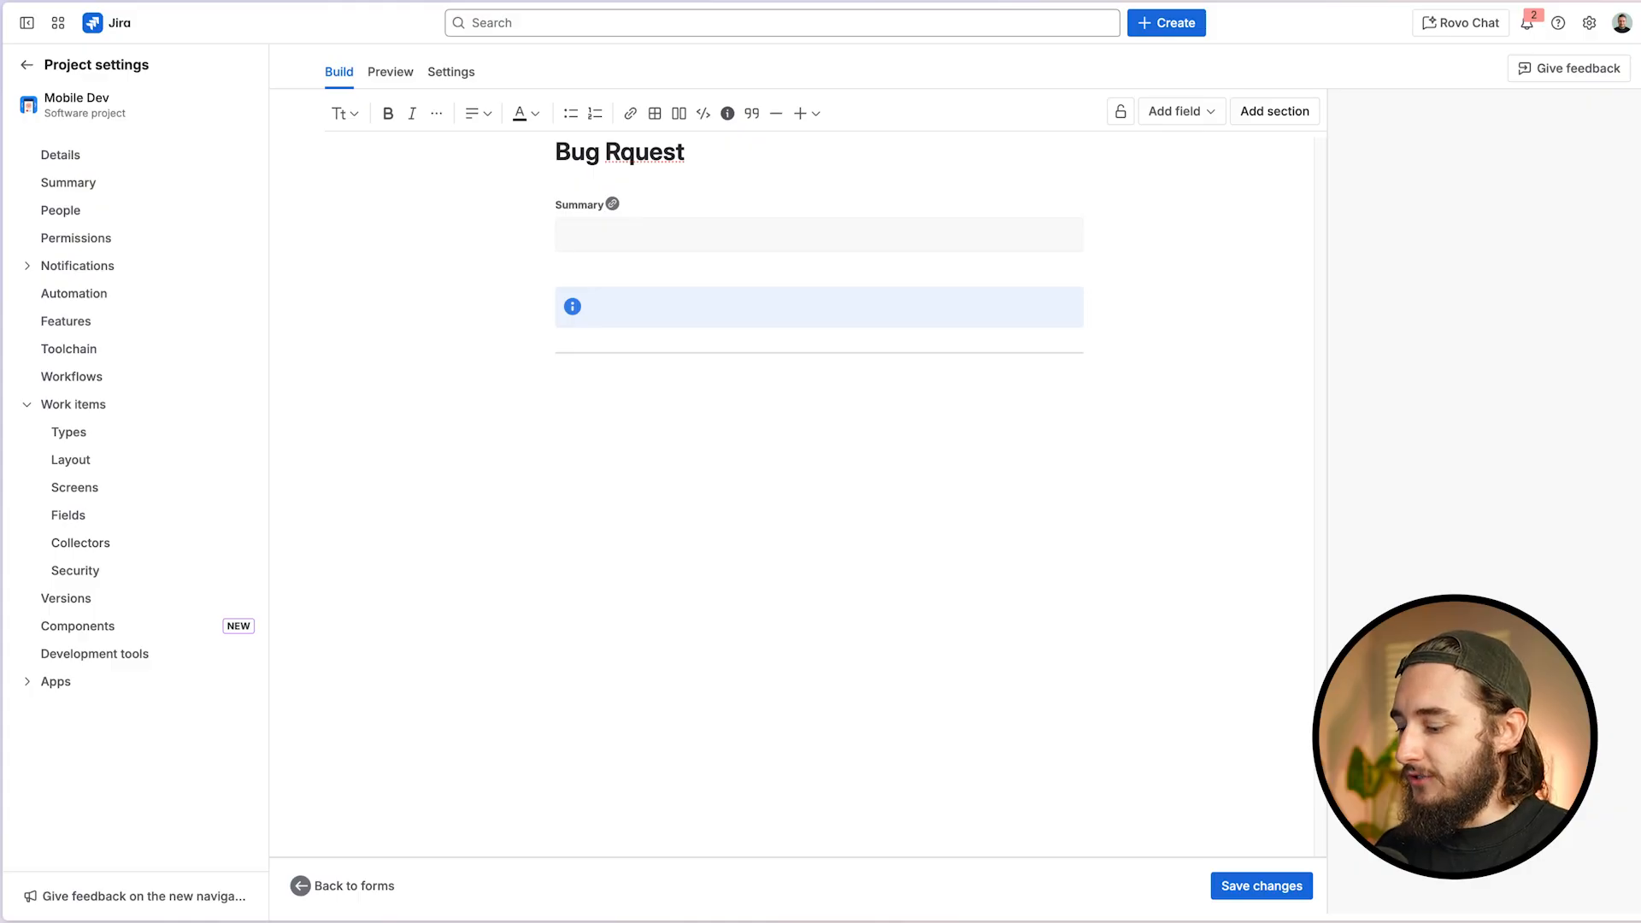
Add a Heading 4 reading "Test:" below the divider, followed by a line of body text "Test"
text(/hi)
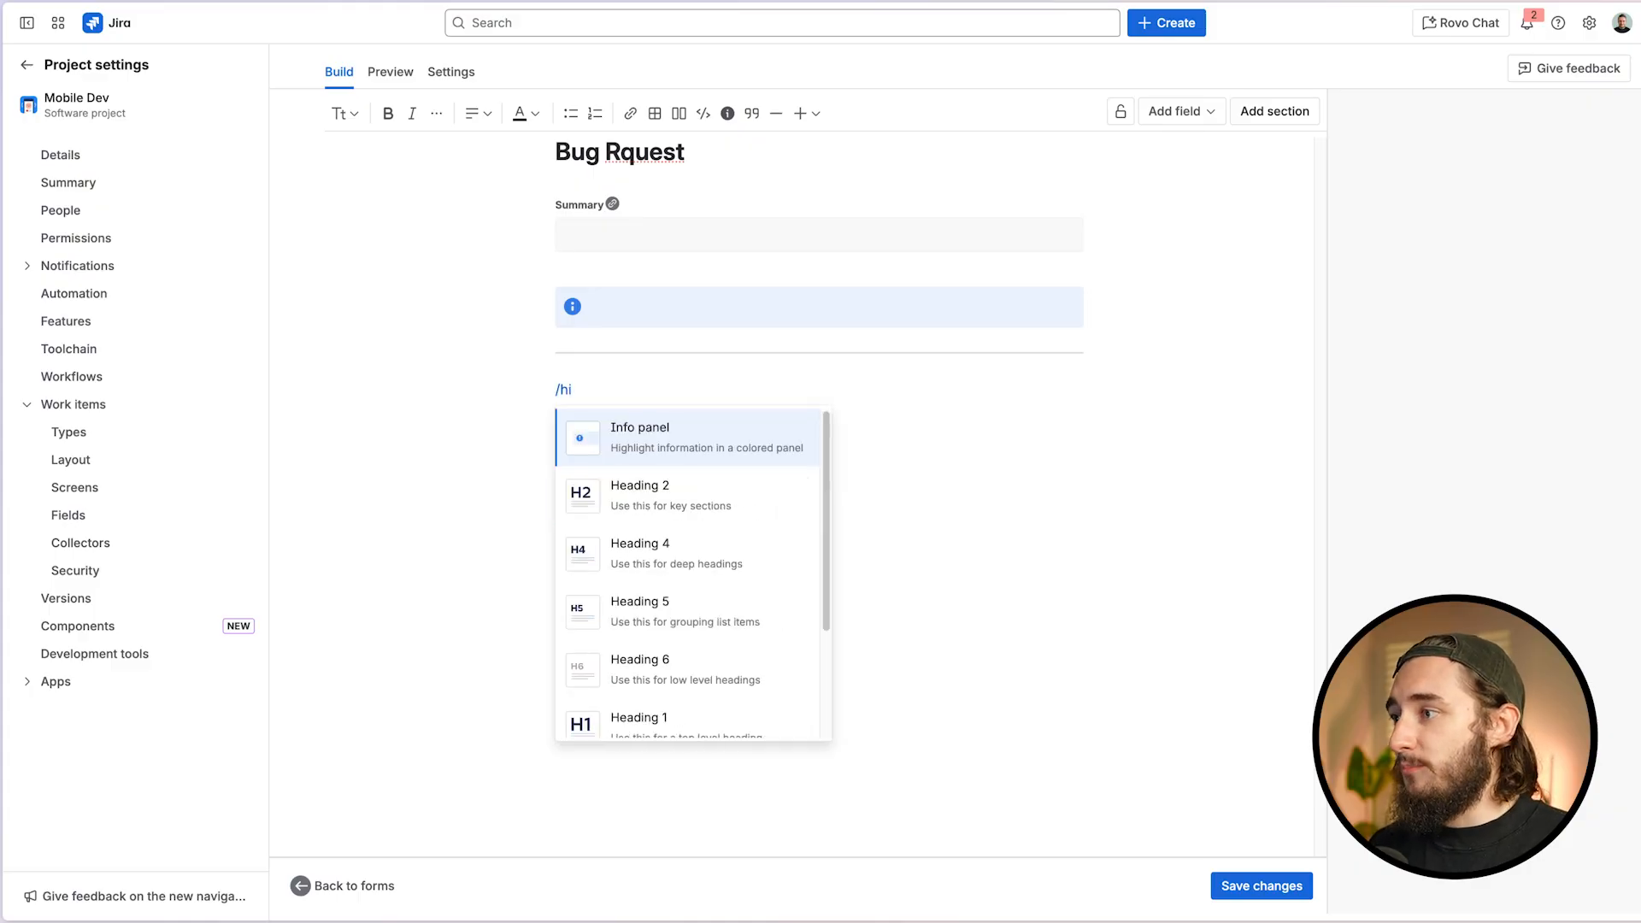
click(697, 561)
text(Test)
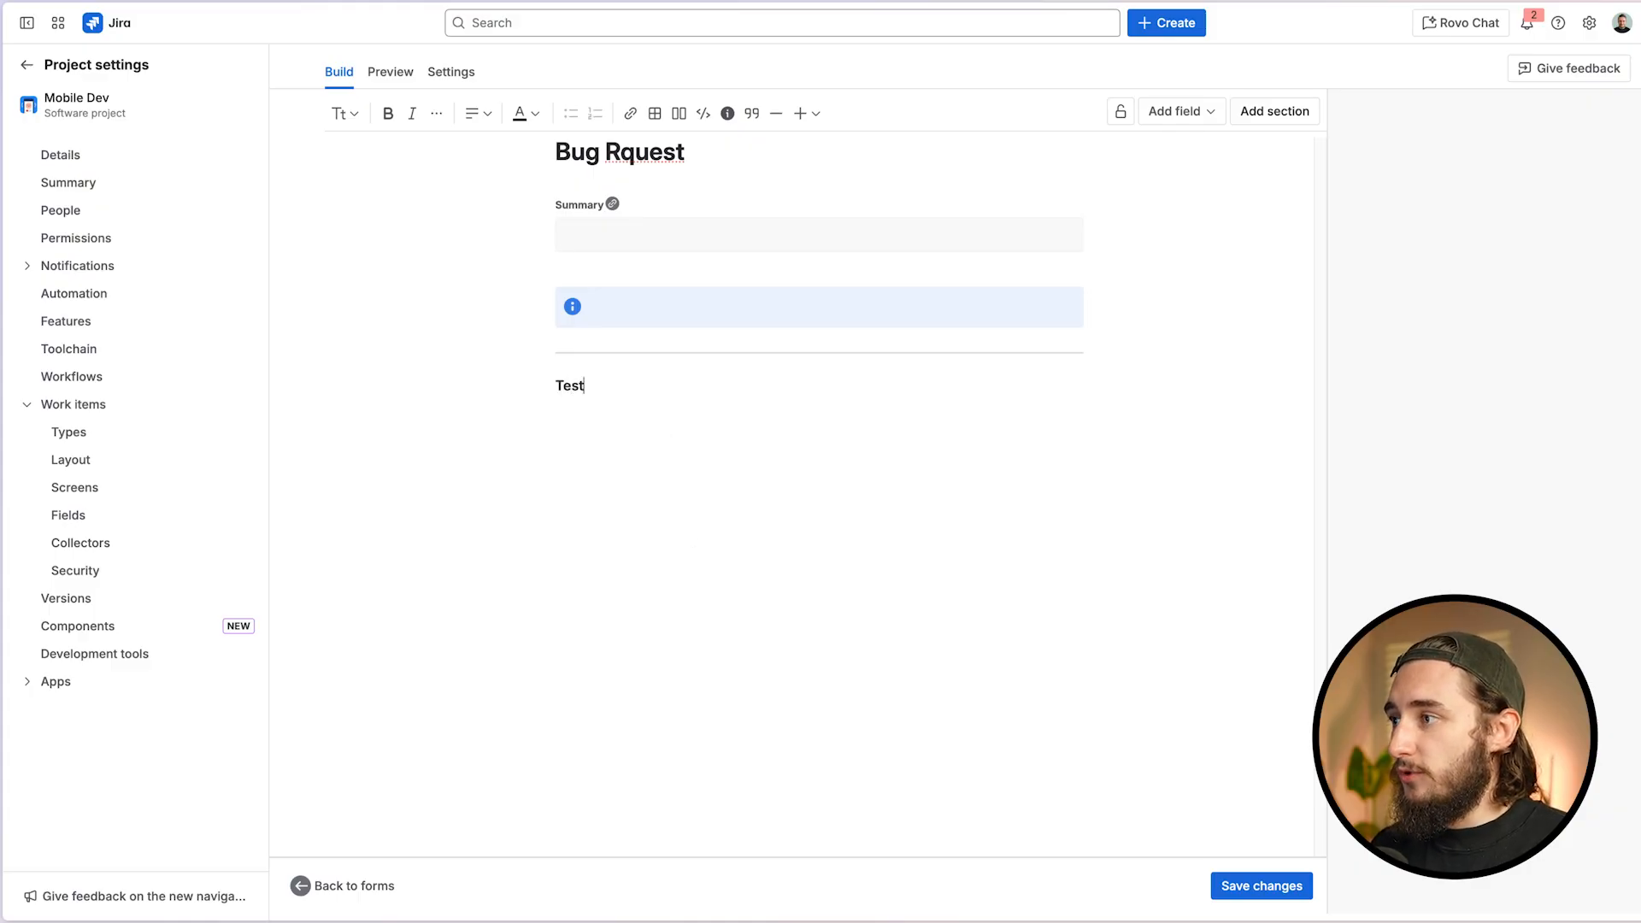
text(:)
key(Return)
text(Test)
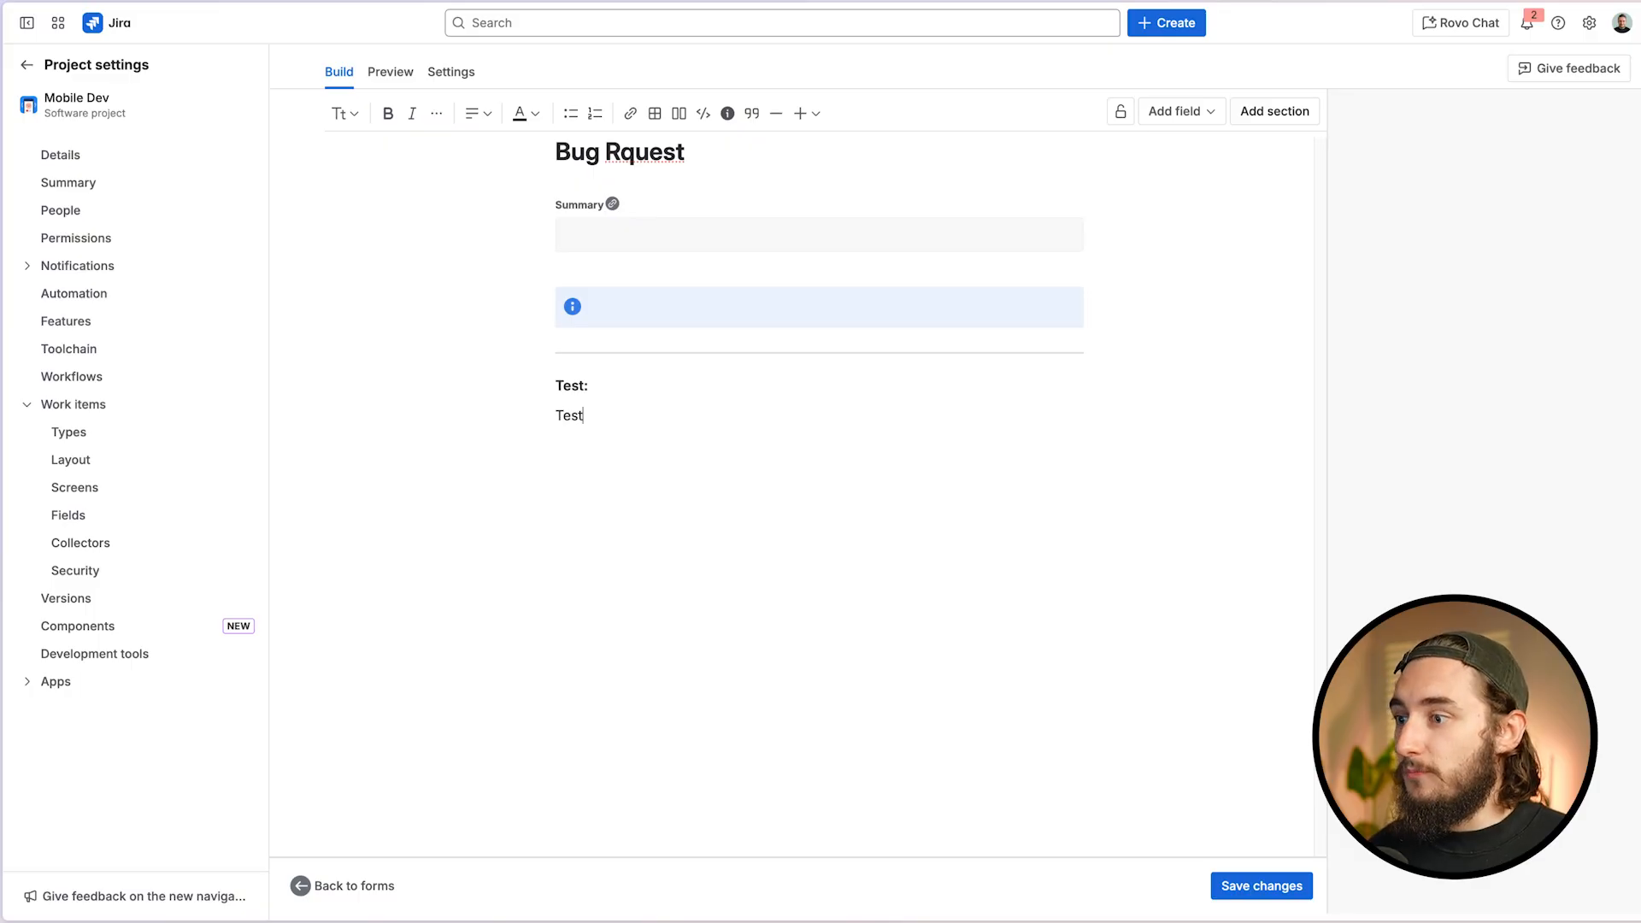
Save the bug form and leave the project settings, continuing past the unsaved changes warning
click(1274, 886)
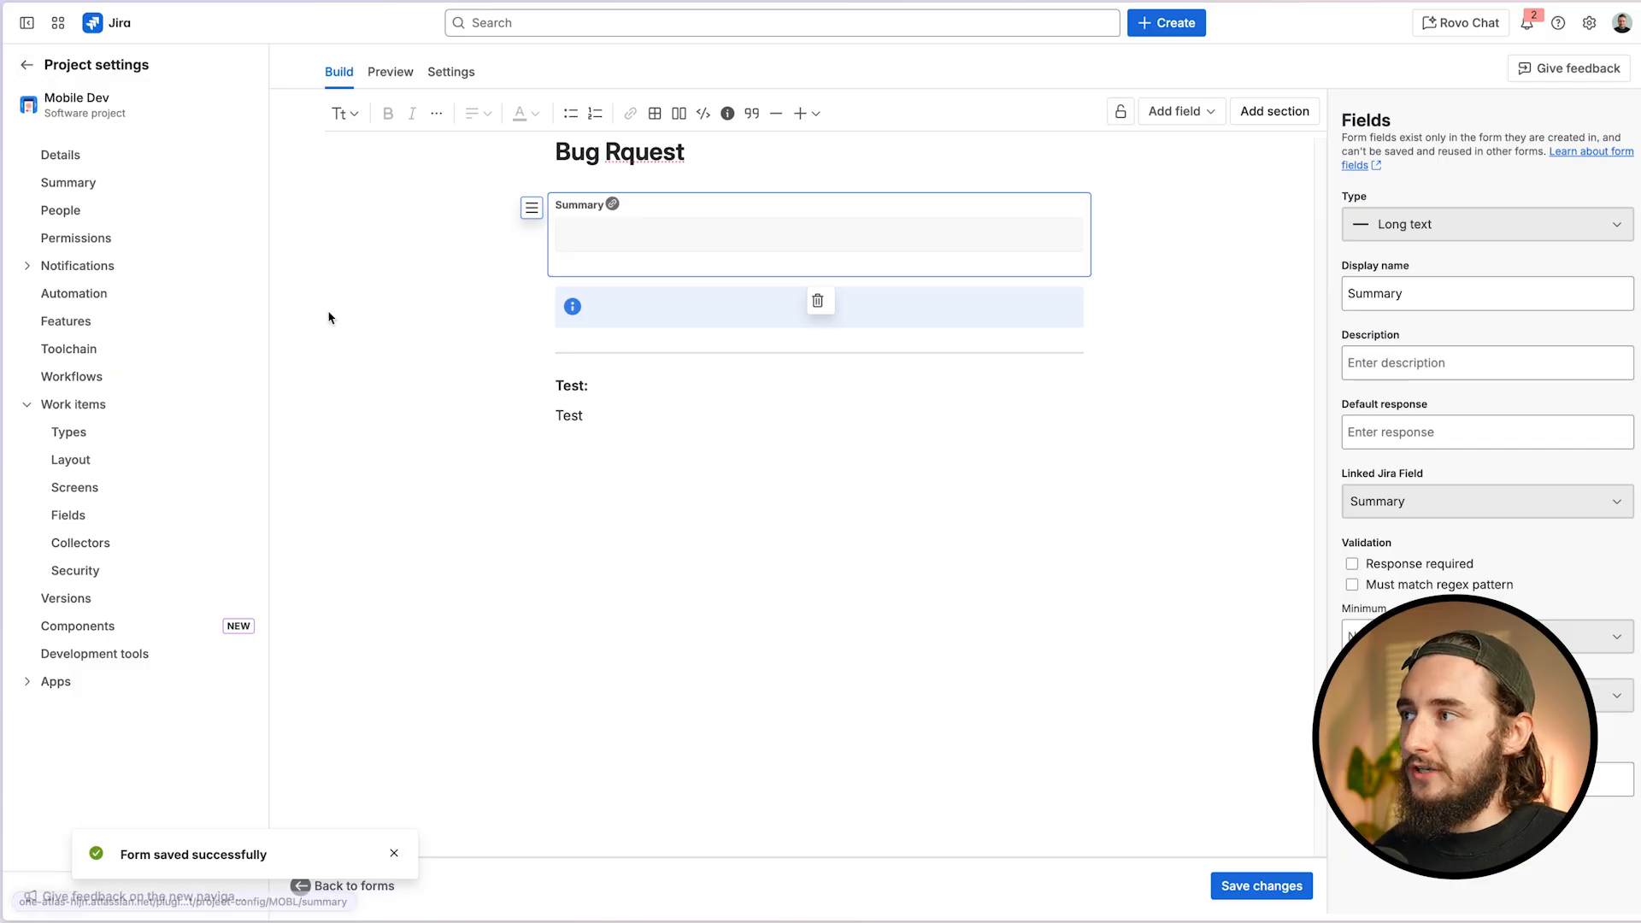
click(27, 65)
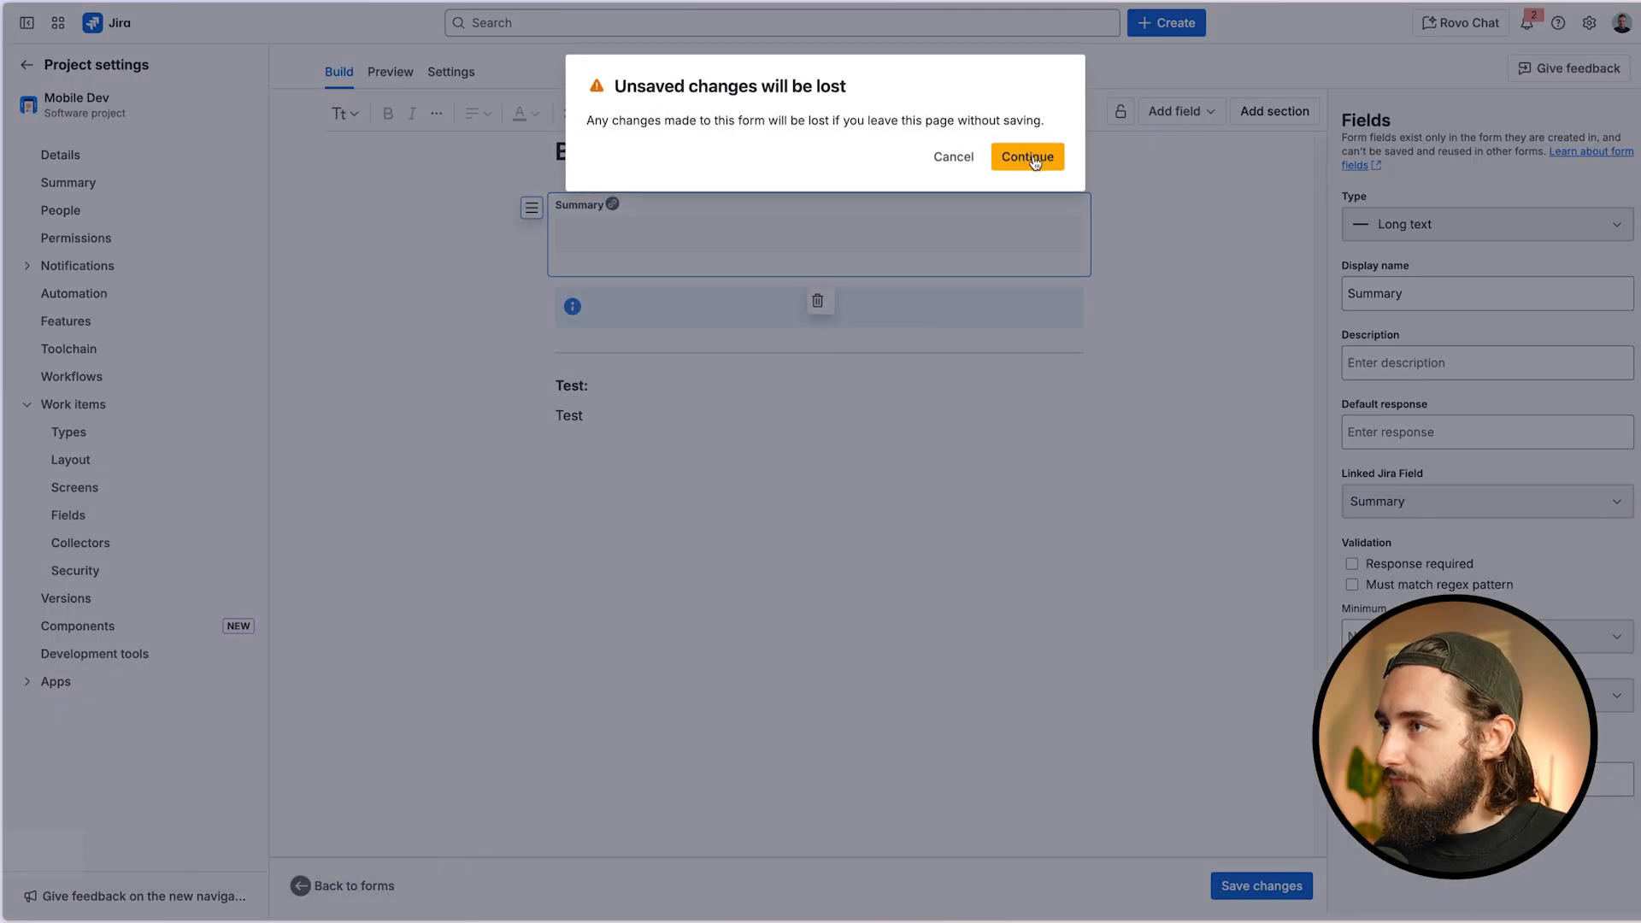
click(1028, 156)
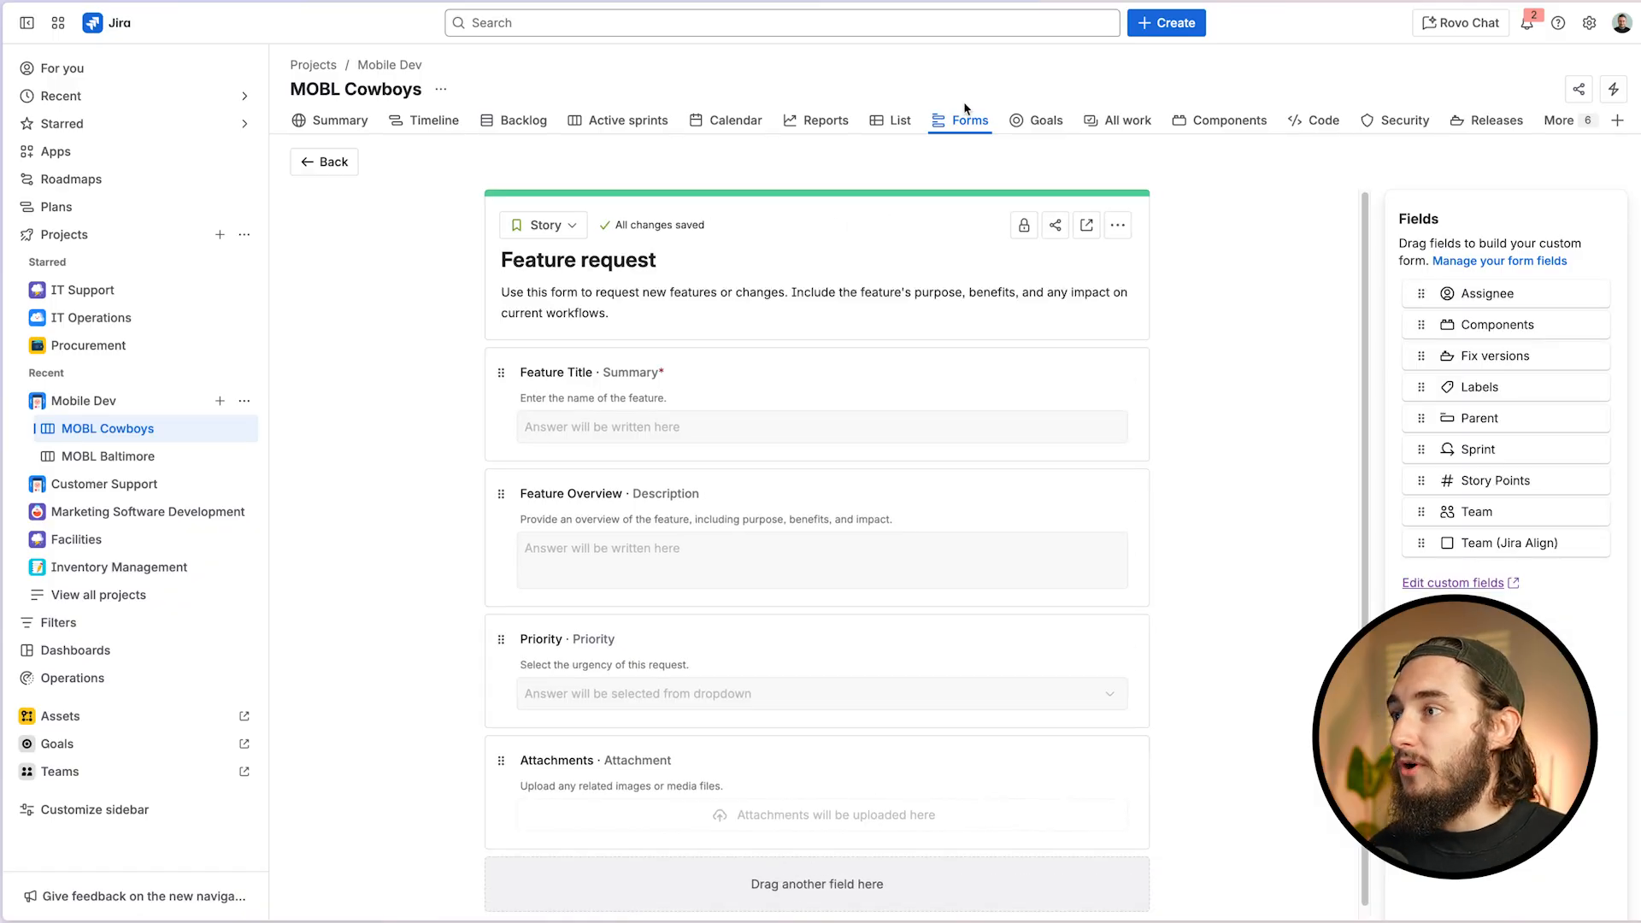
Go back to the MOBL Cowboys forms overview and examine the forms part of its page address
click(342, 162)
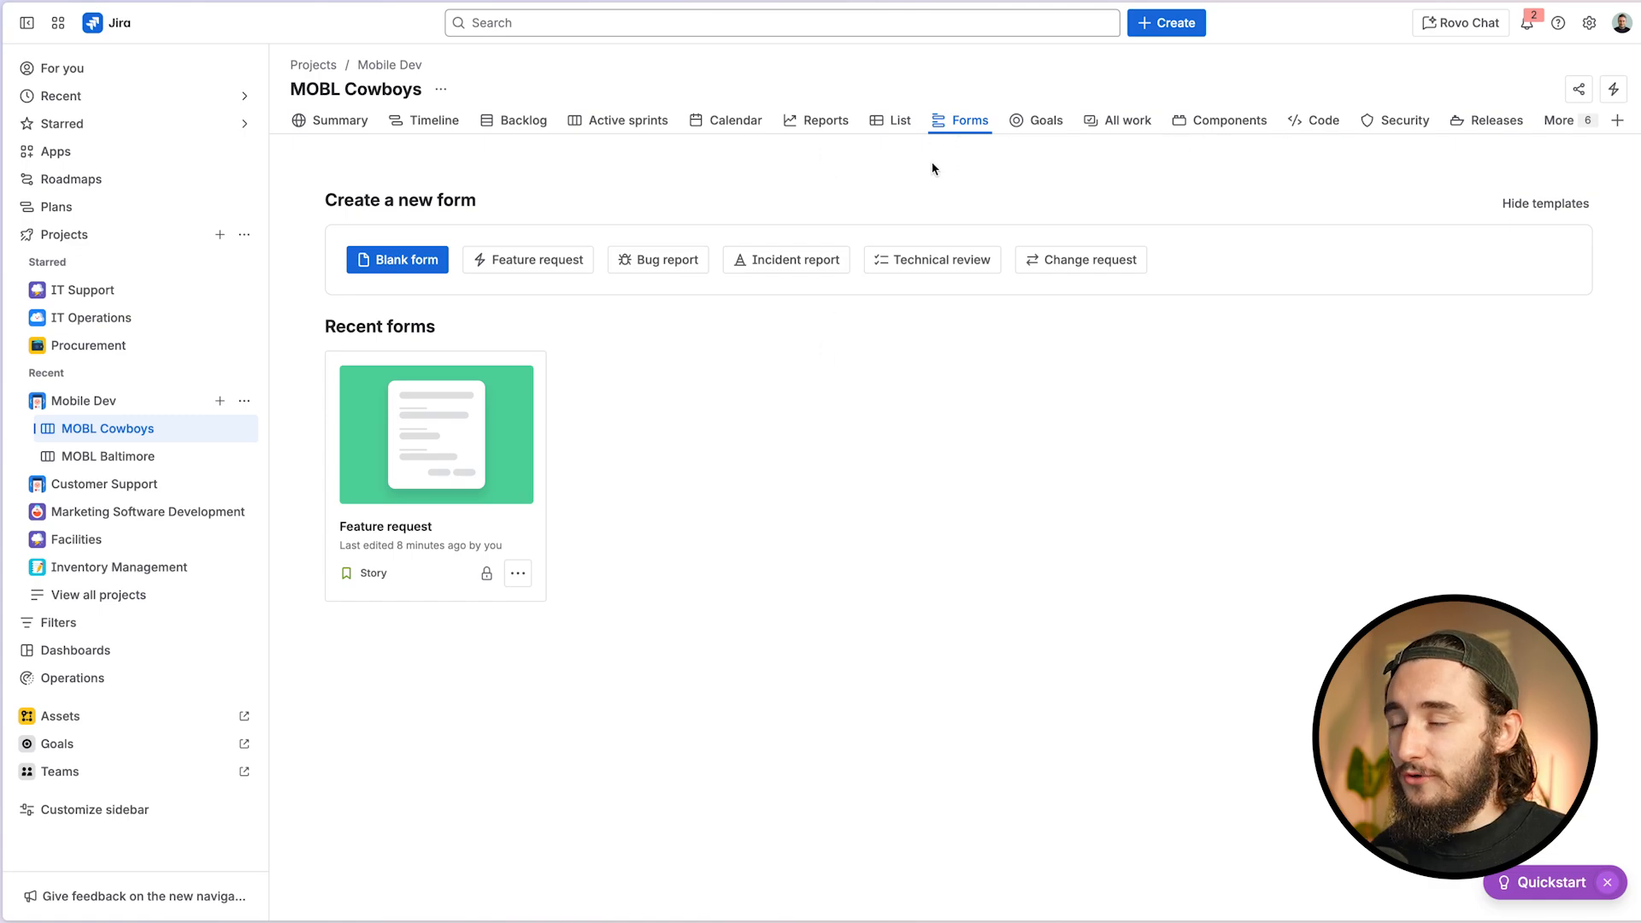
mouse_move(9, 94)
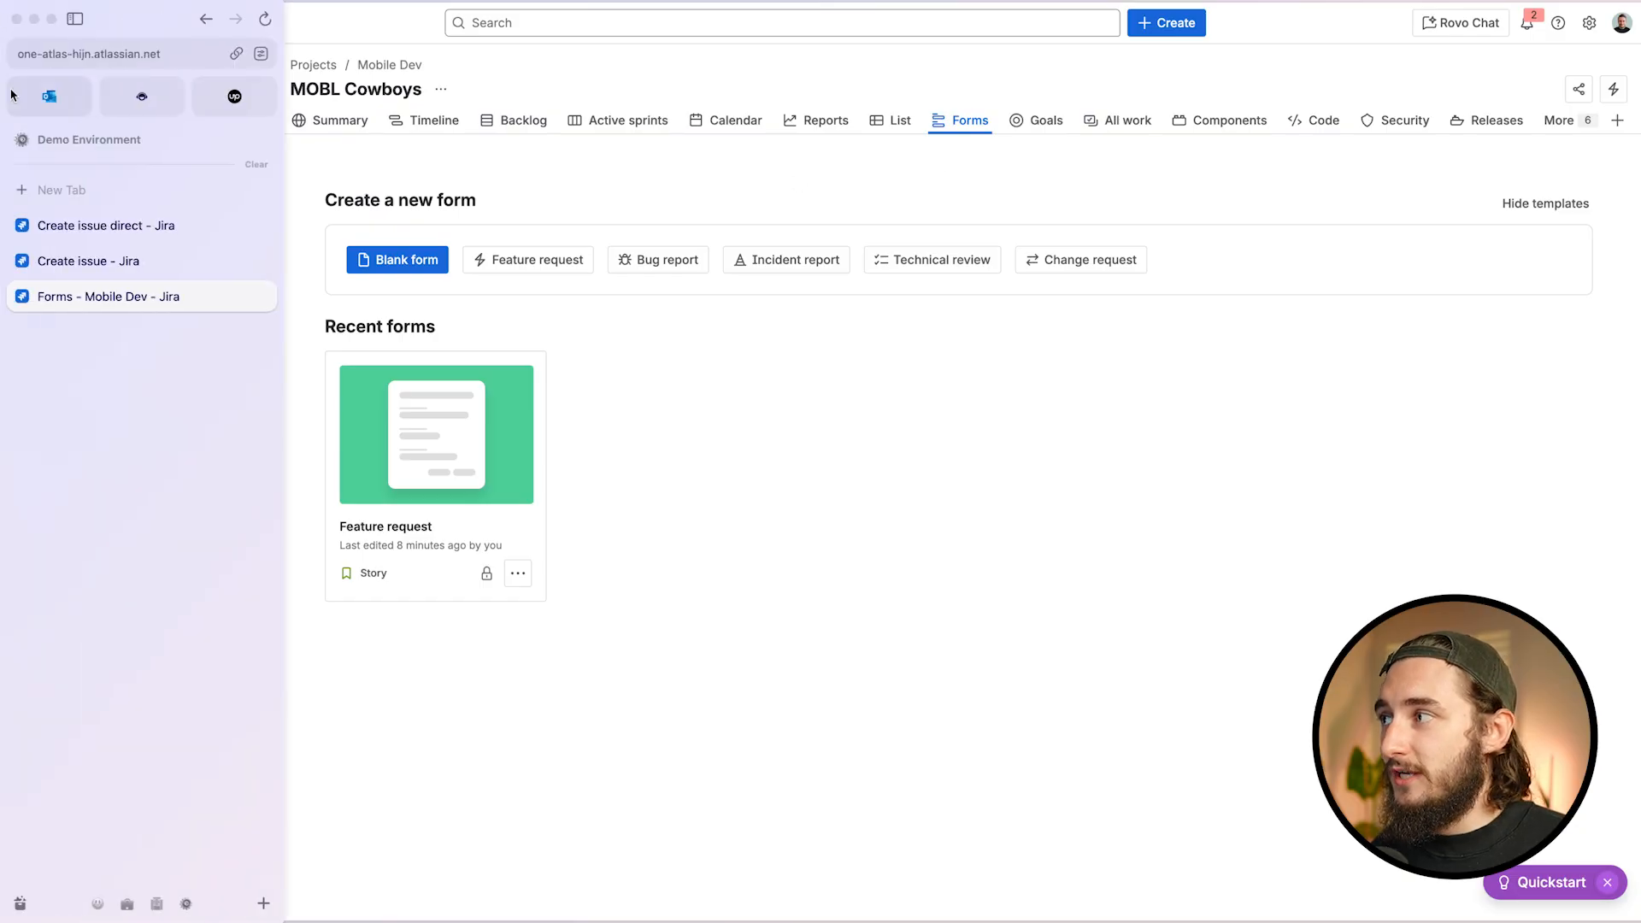
click(92, 56)
click(250, 58)
double_click(416, 58)
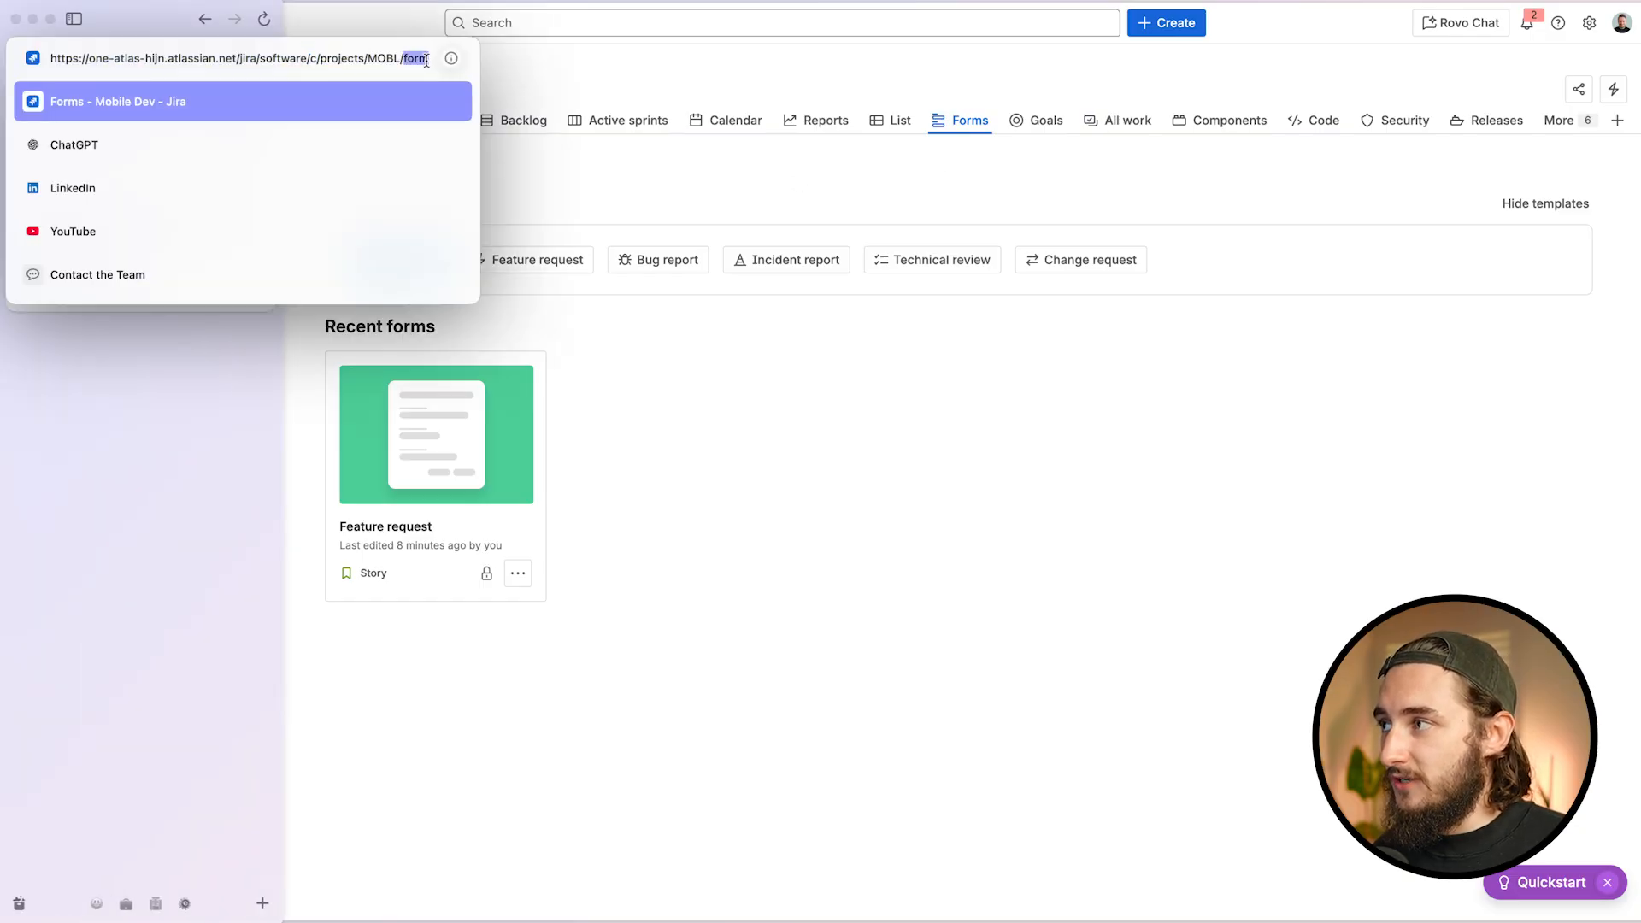
click(691, 396)
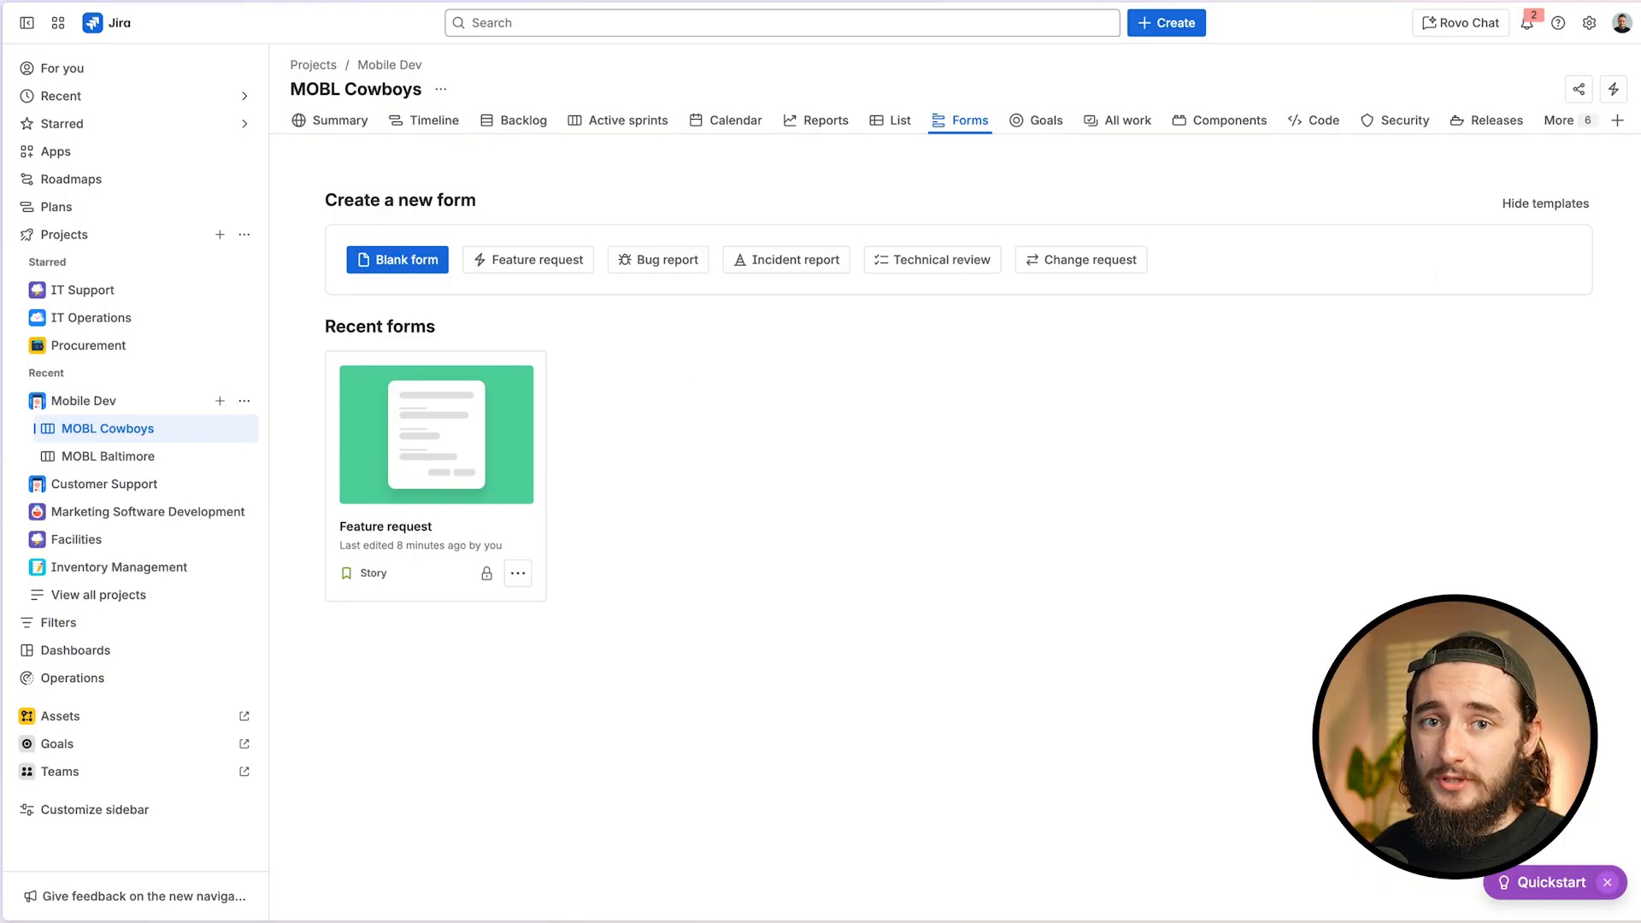
Open the Feature request form and review the Limited, Open and Public form access options
click(468, 490)
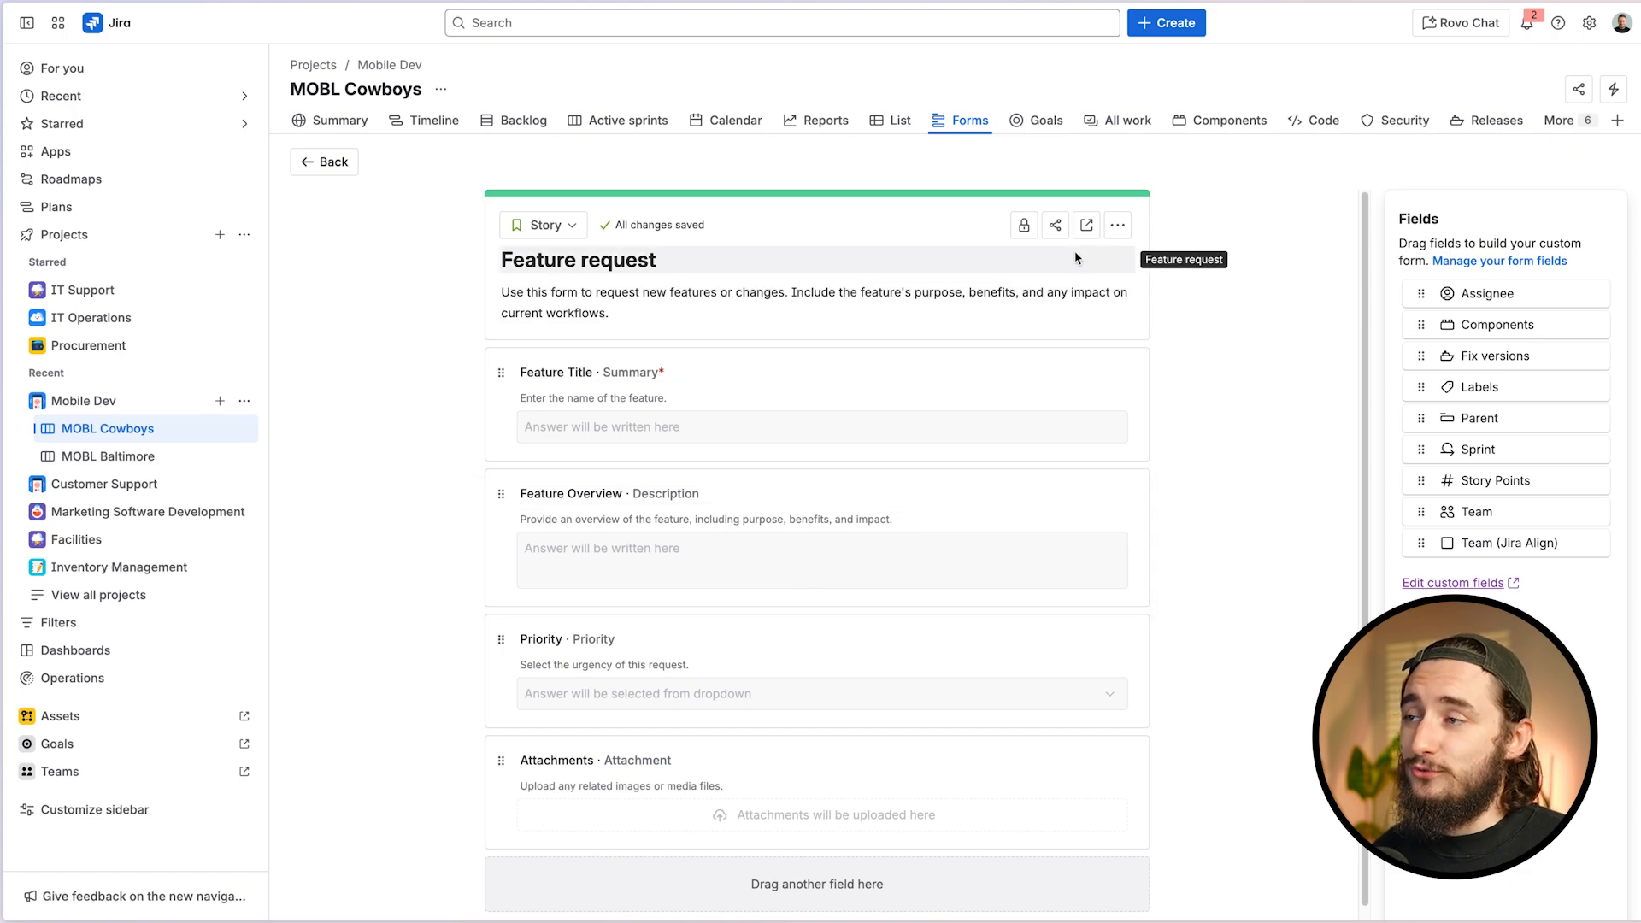
click(1024, 225)
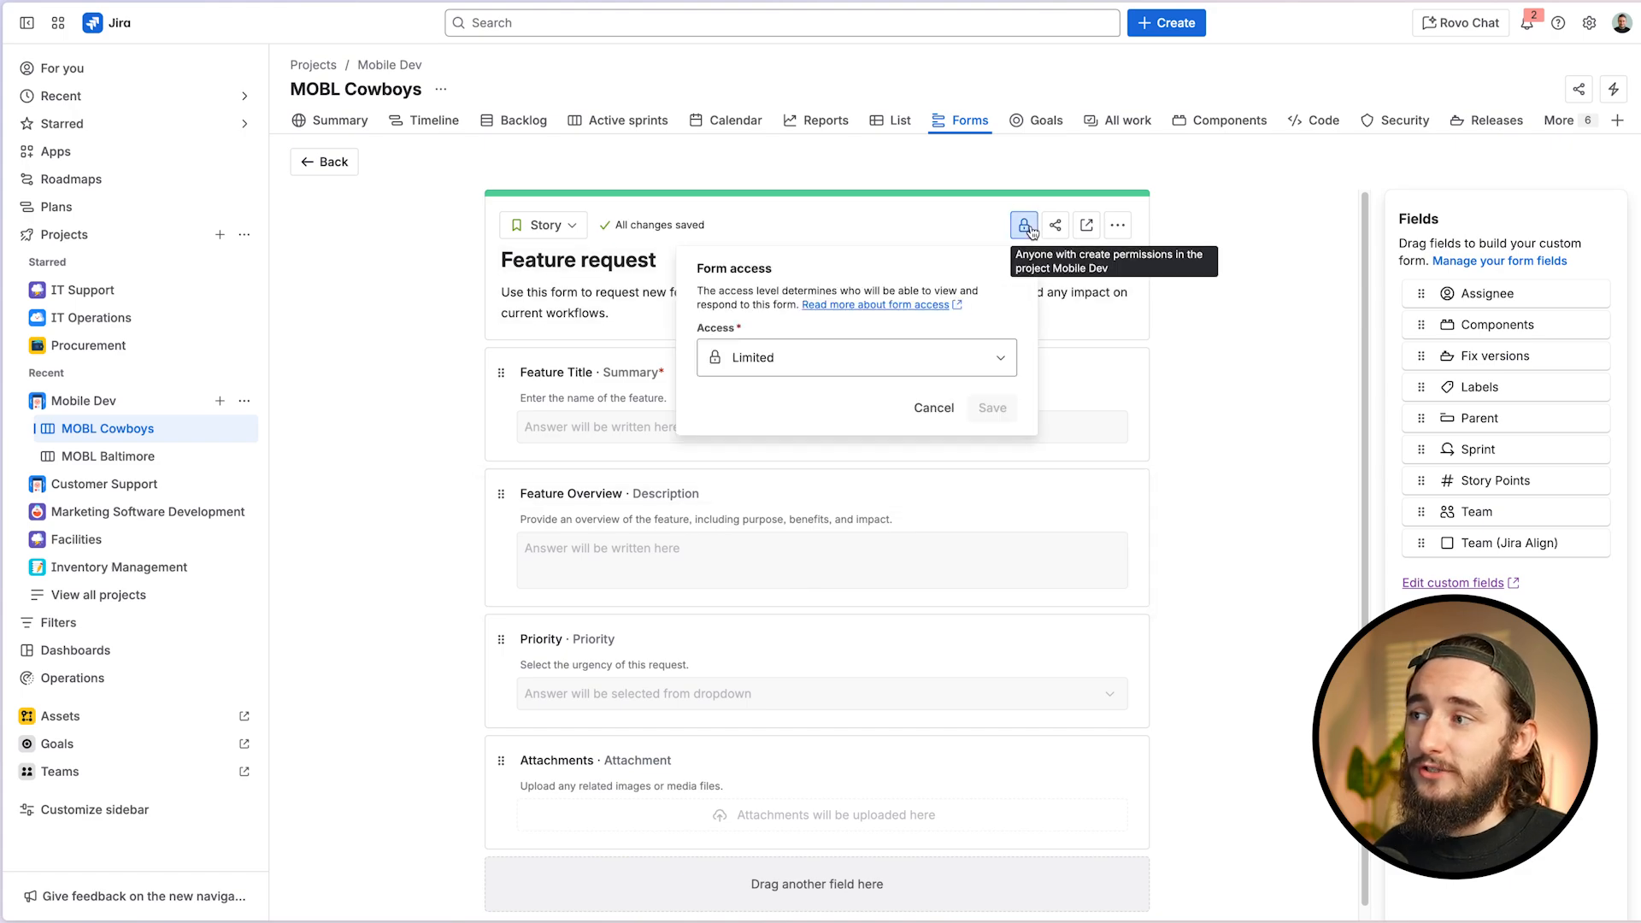
click(866, 348)
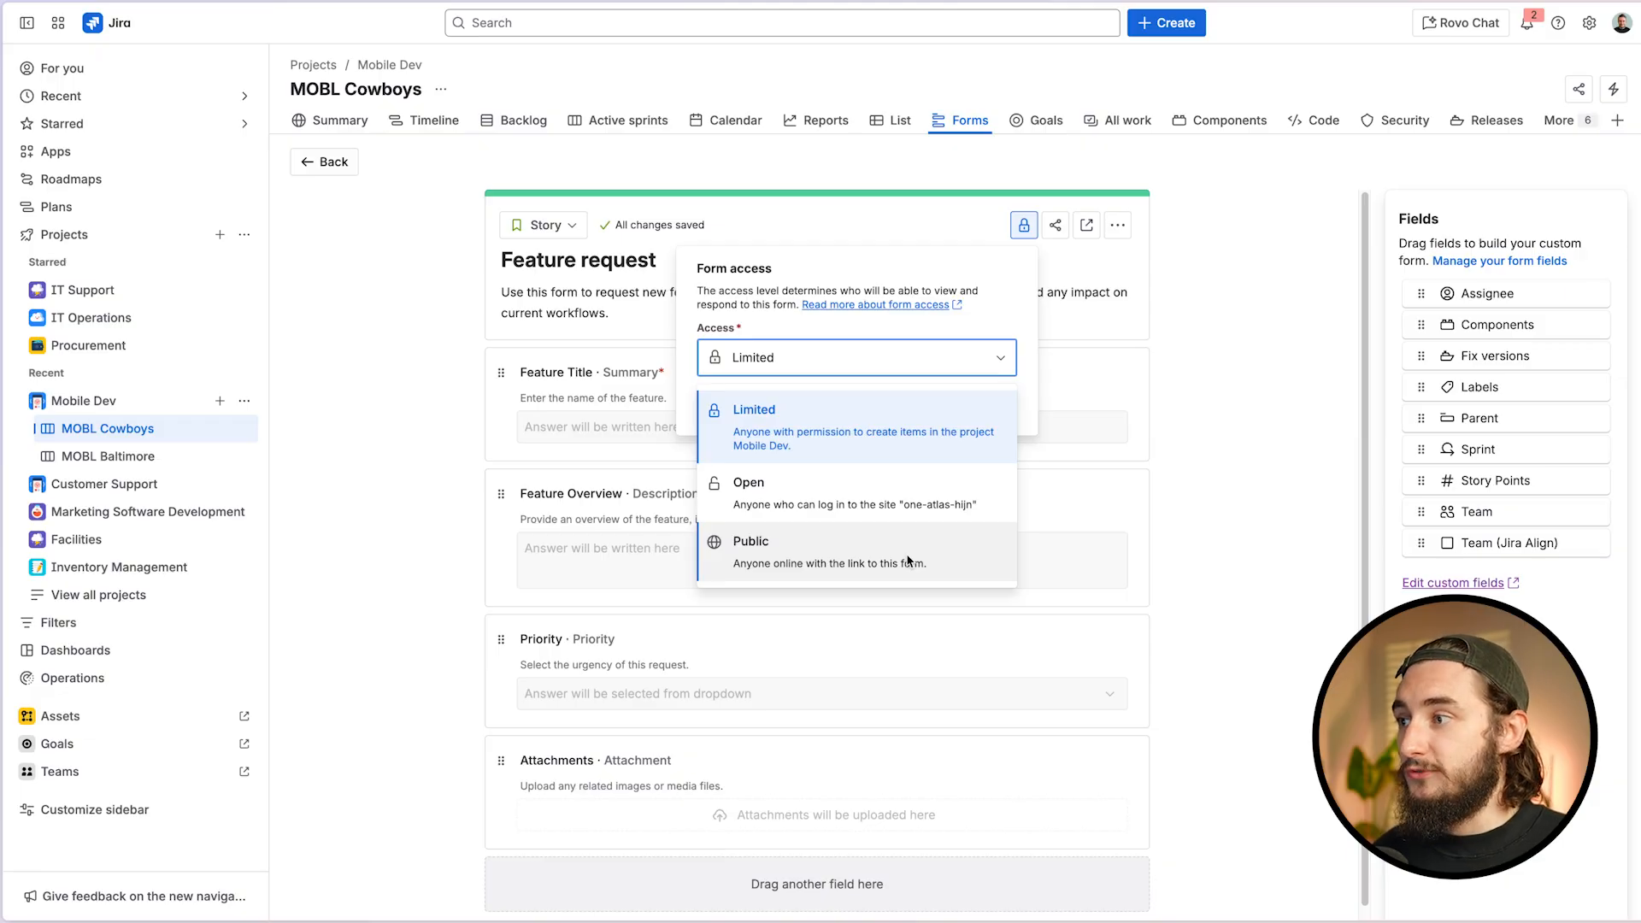
click(1178, 544)
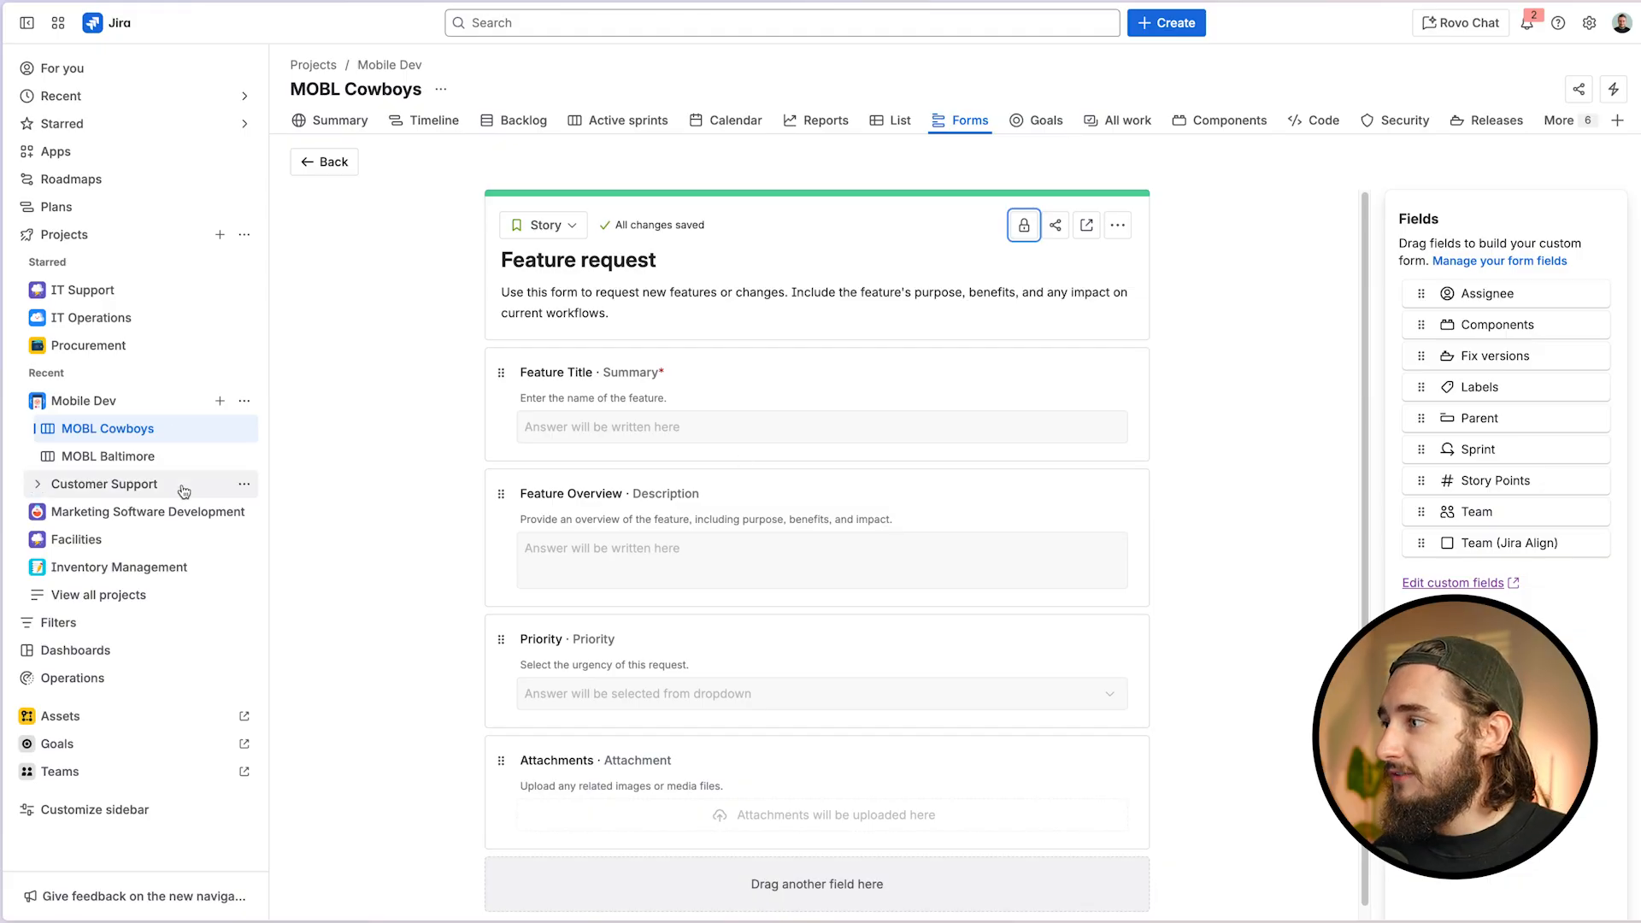
Filter the list of all projects to Jira business projects and open the Procurement project
click(167, 595)
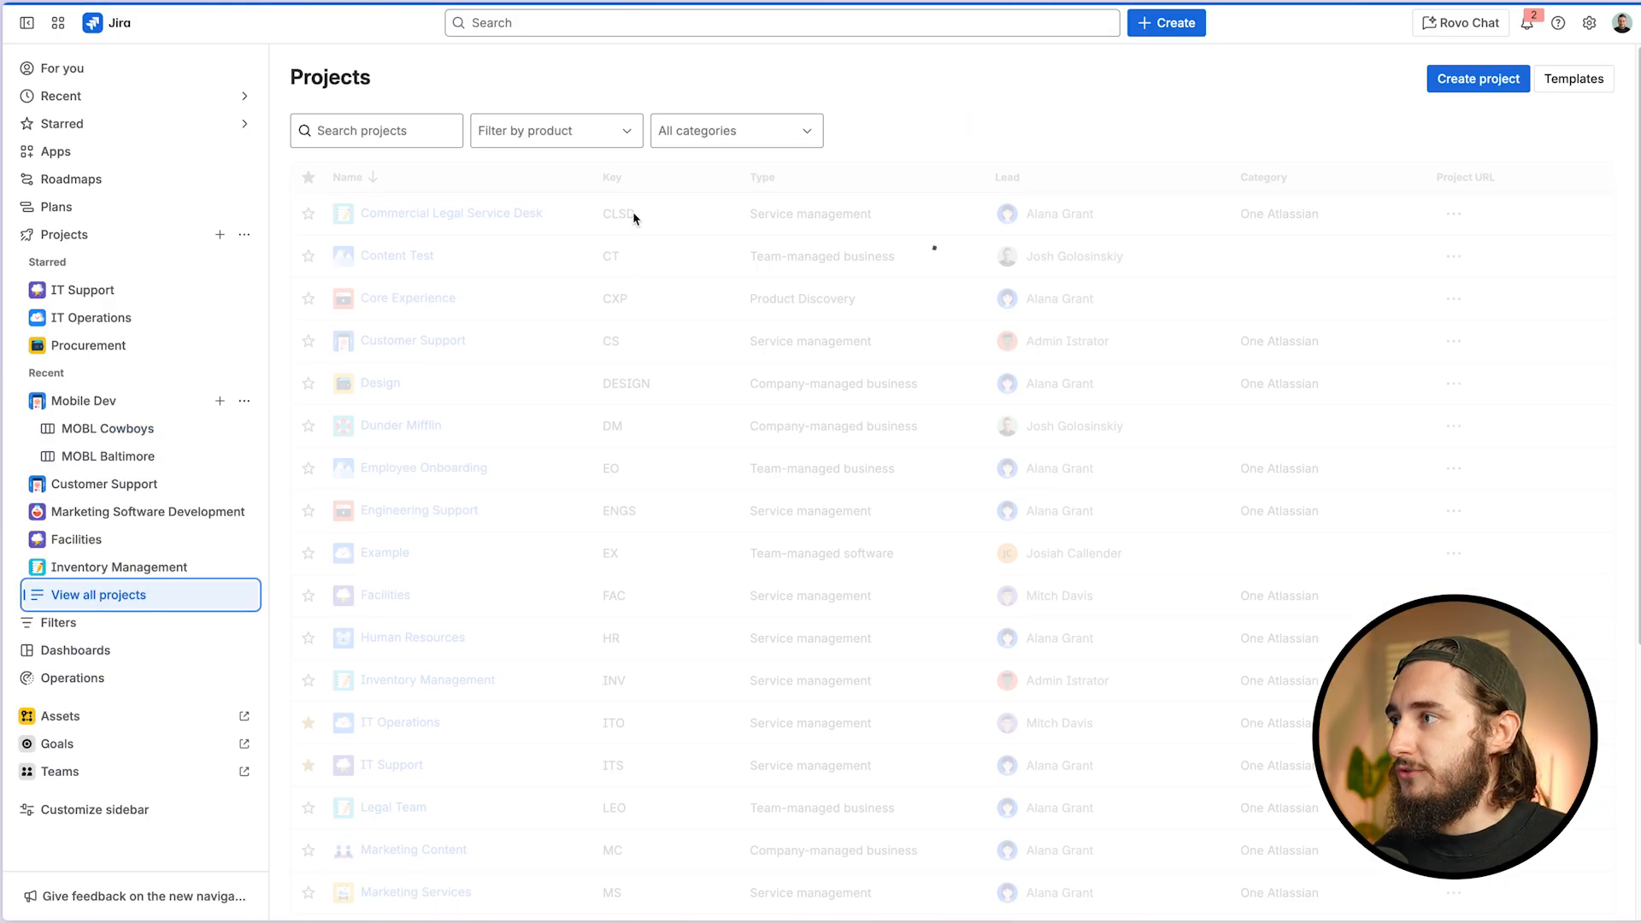
click(577, 139)
click(584, 175)
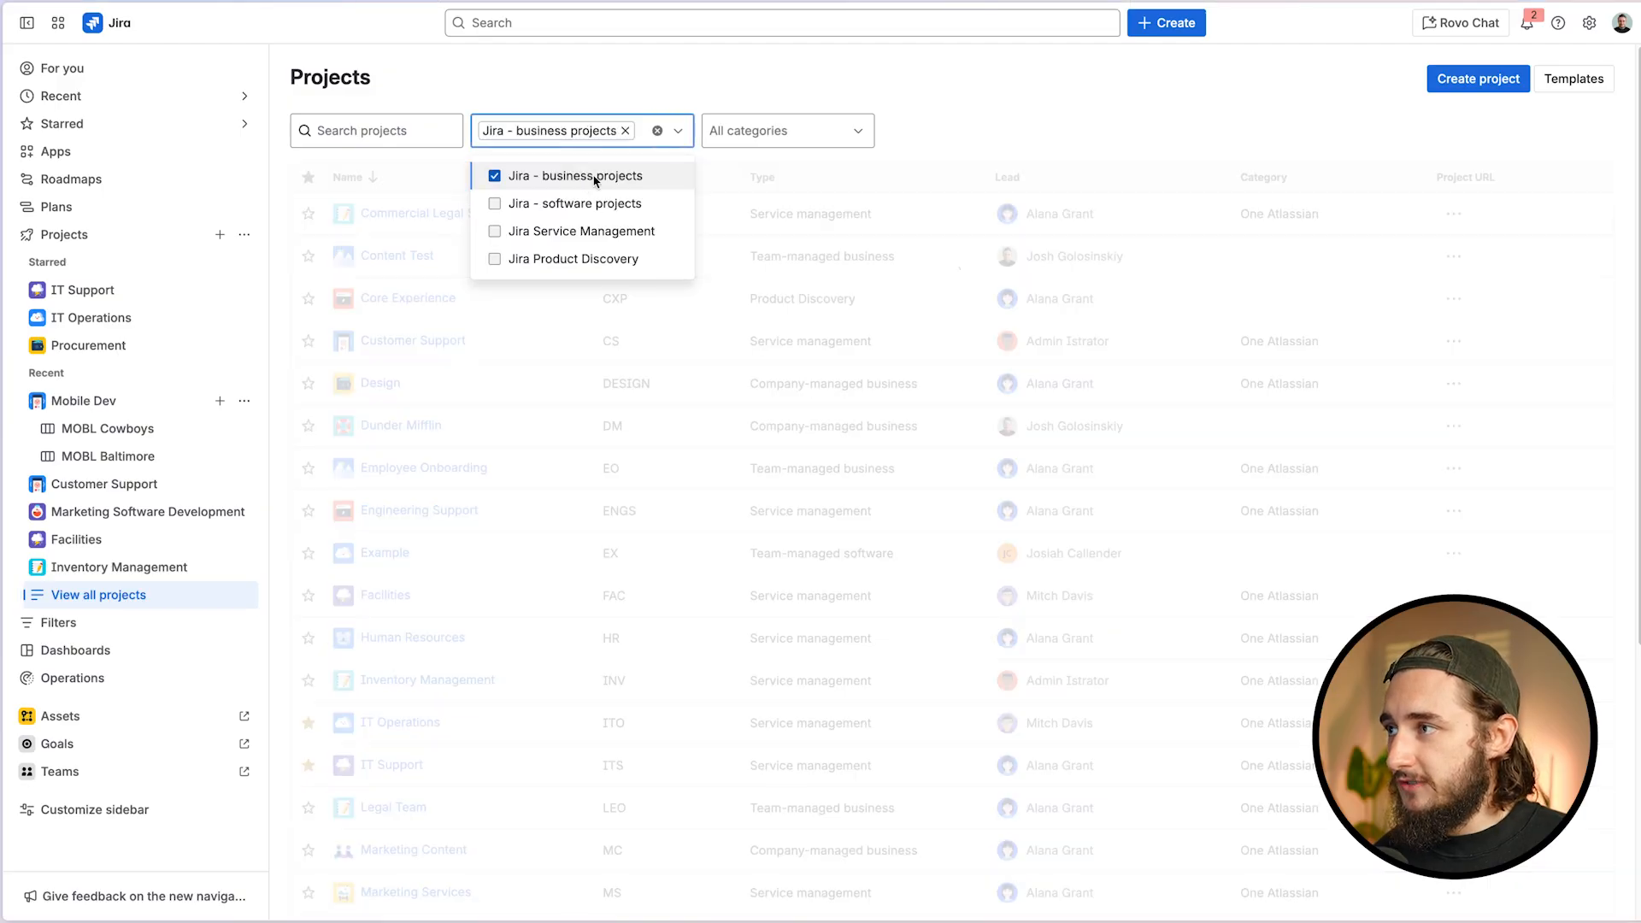
click(780, 76)
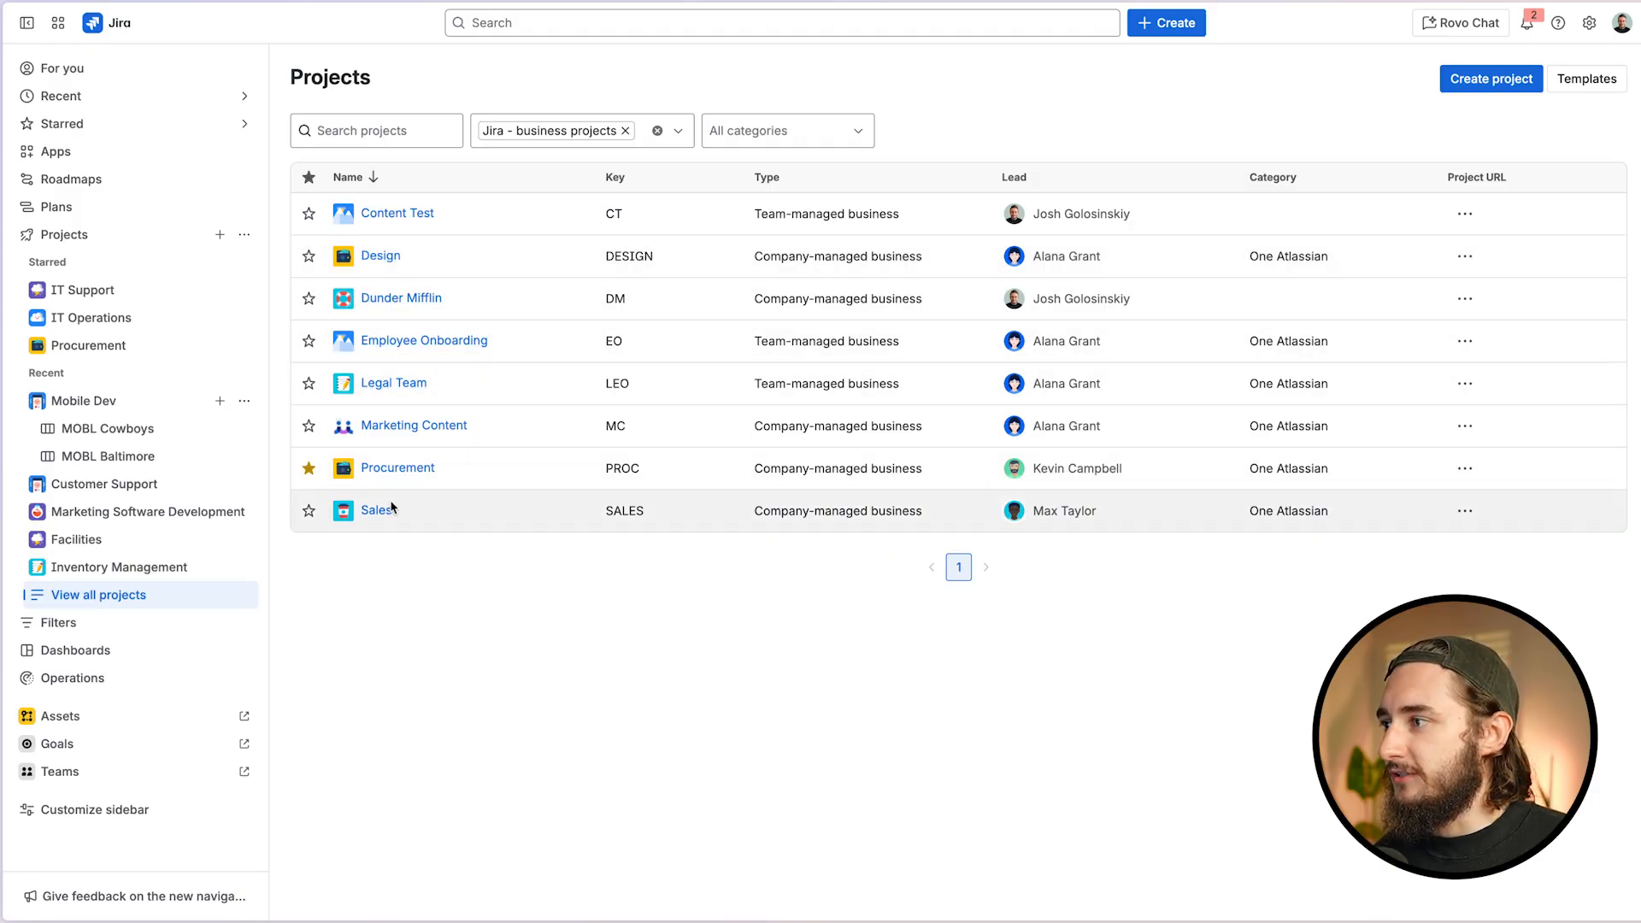
click(395, 467)
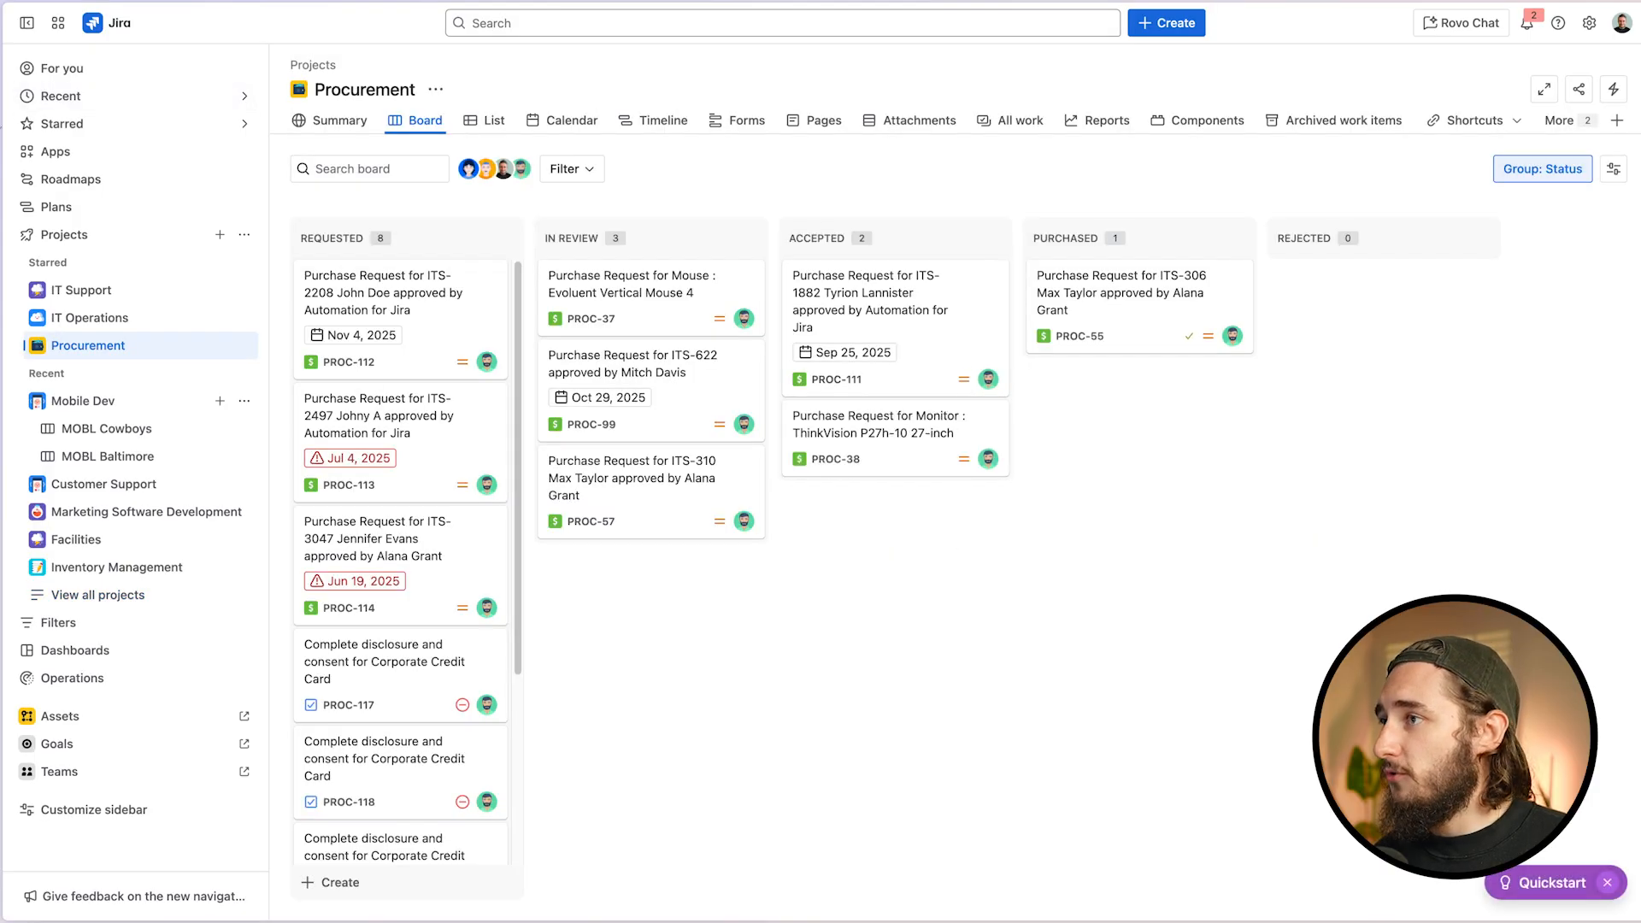
Open Procurement's Advanced Forms page by replacing the board part of its URL with settings/forms
mouse_move(3, 111)
click(229, 53)
click(376, 58)
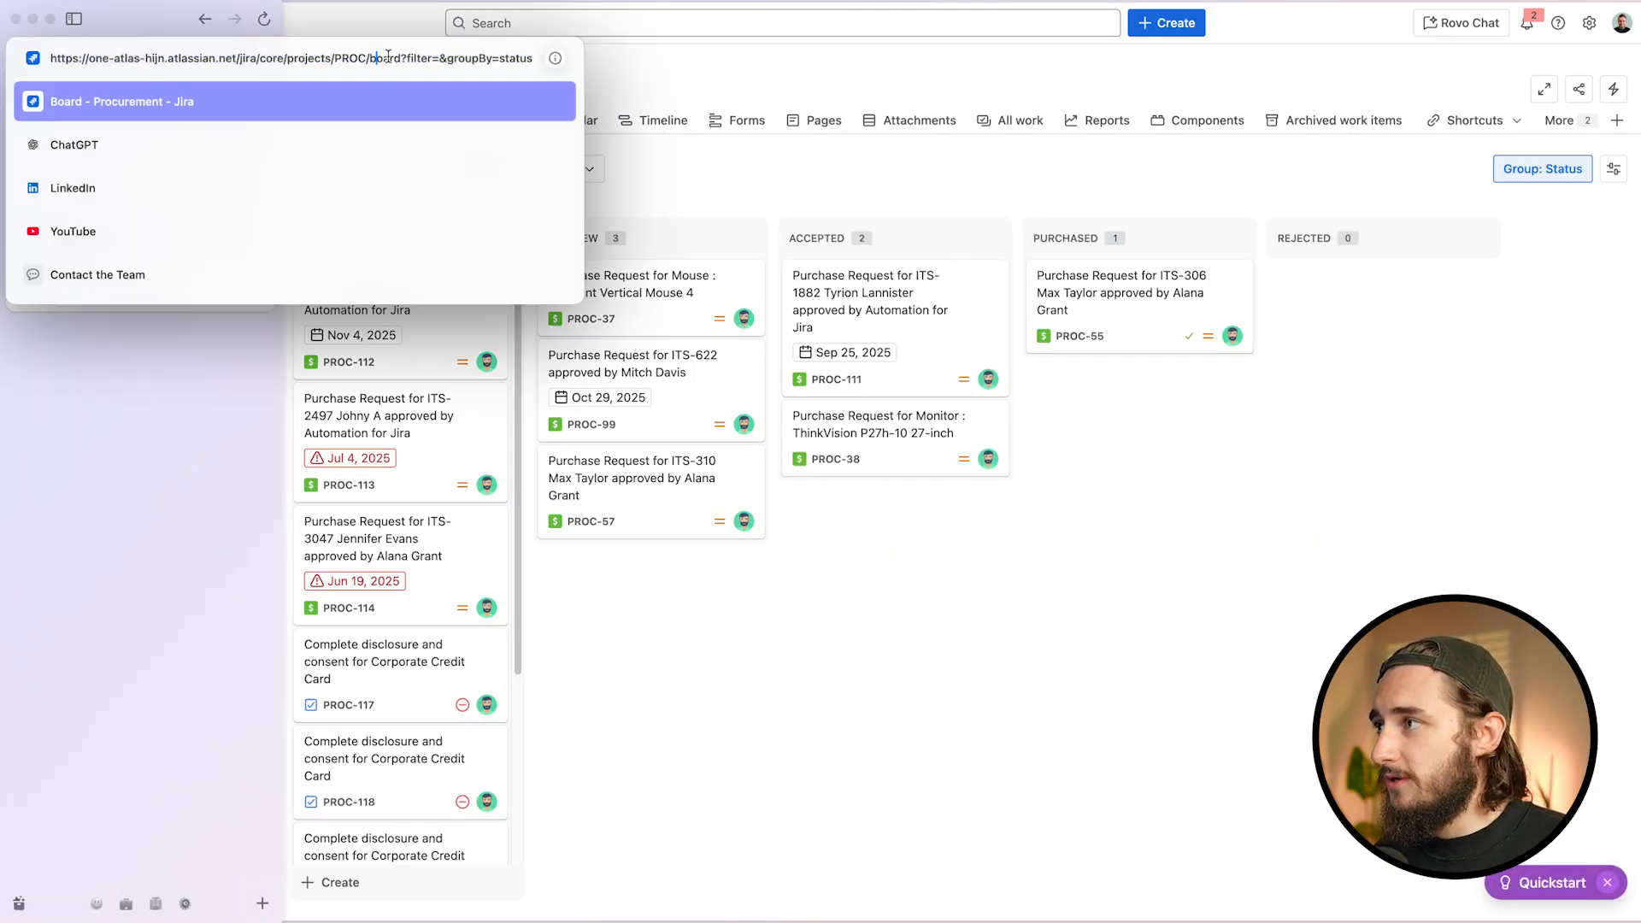
drag(369, 58, 609, 54)
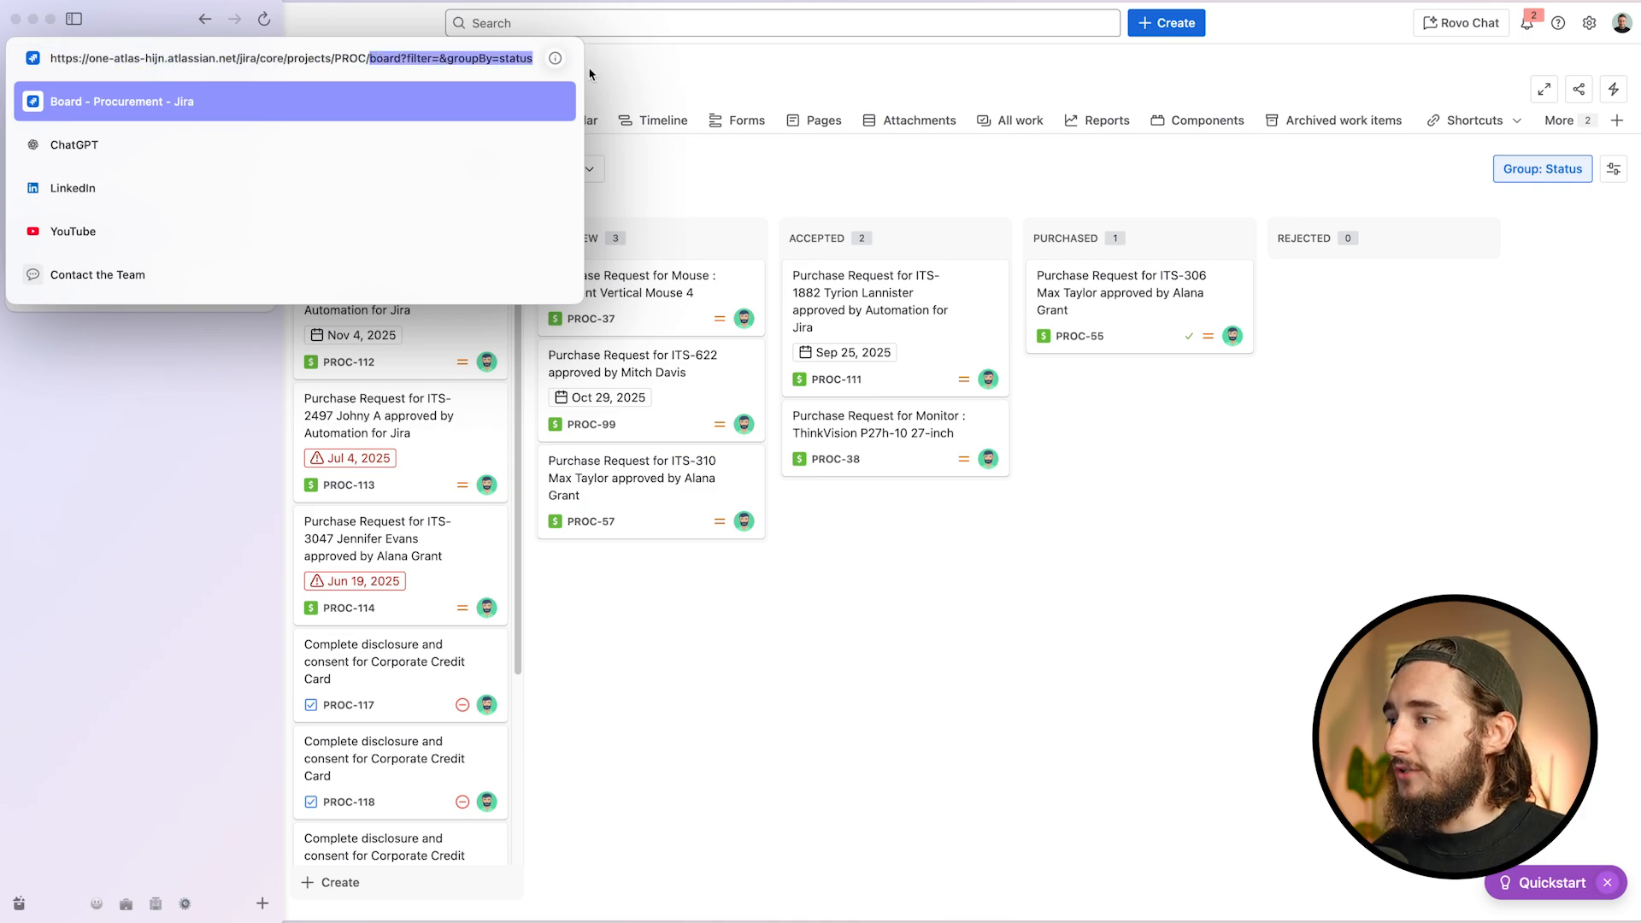
key(BackSpace)
text(settings/fro)
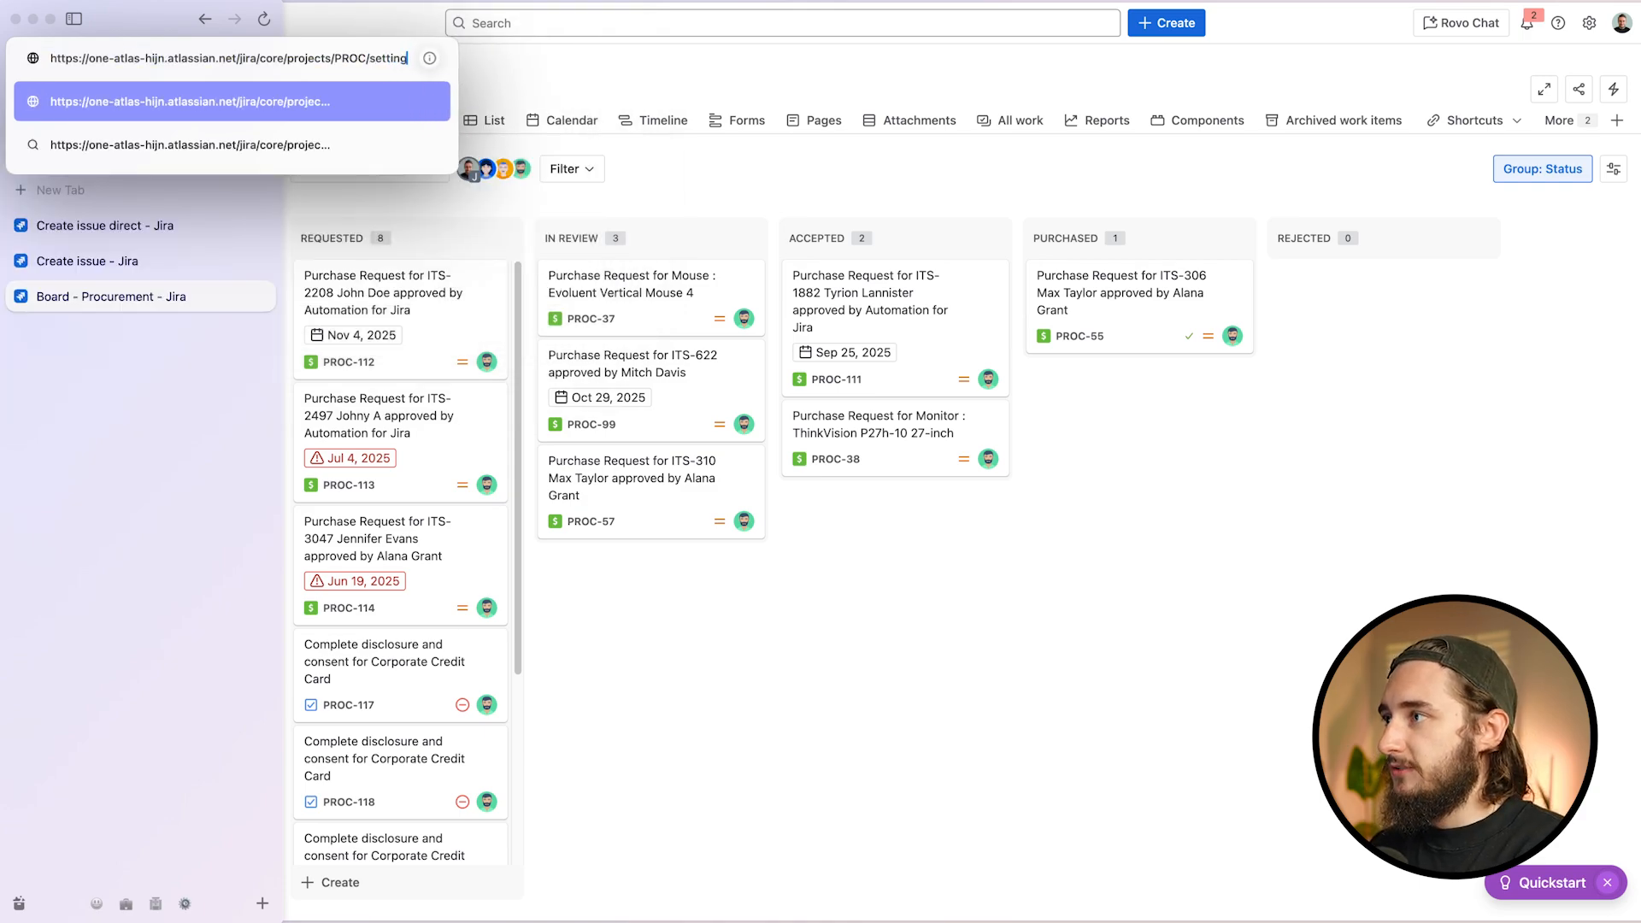
key(BackSpace)
key(BackSpace)
text(orms)
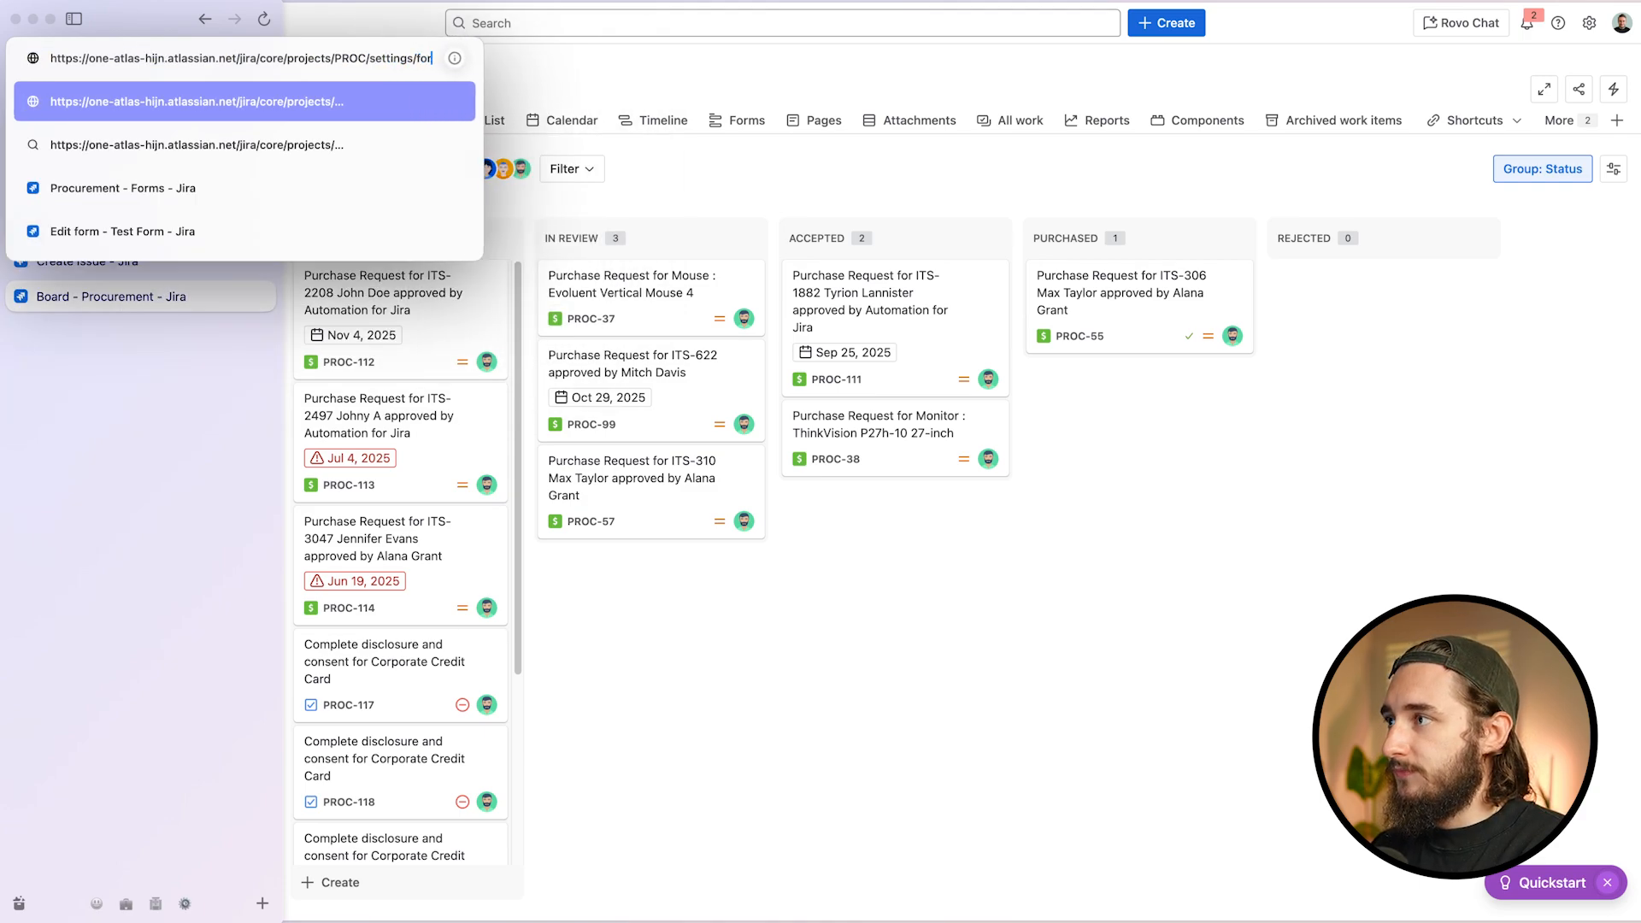
key(Return)
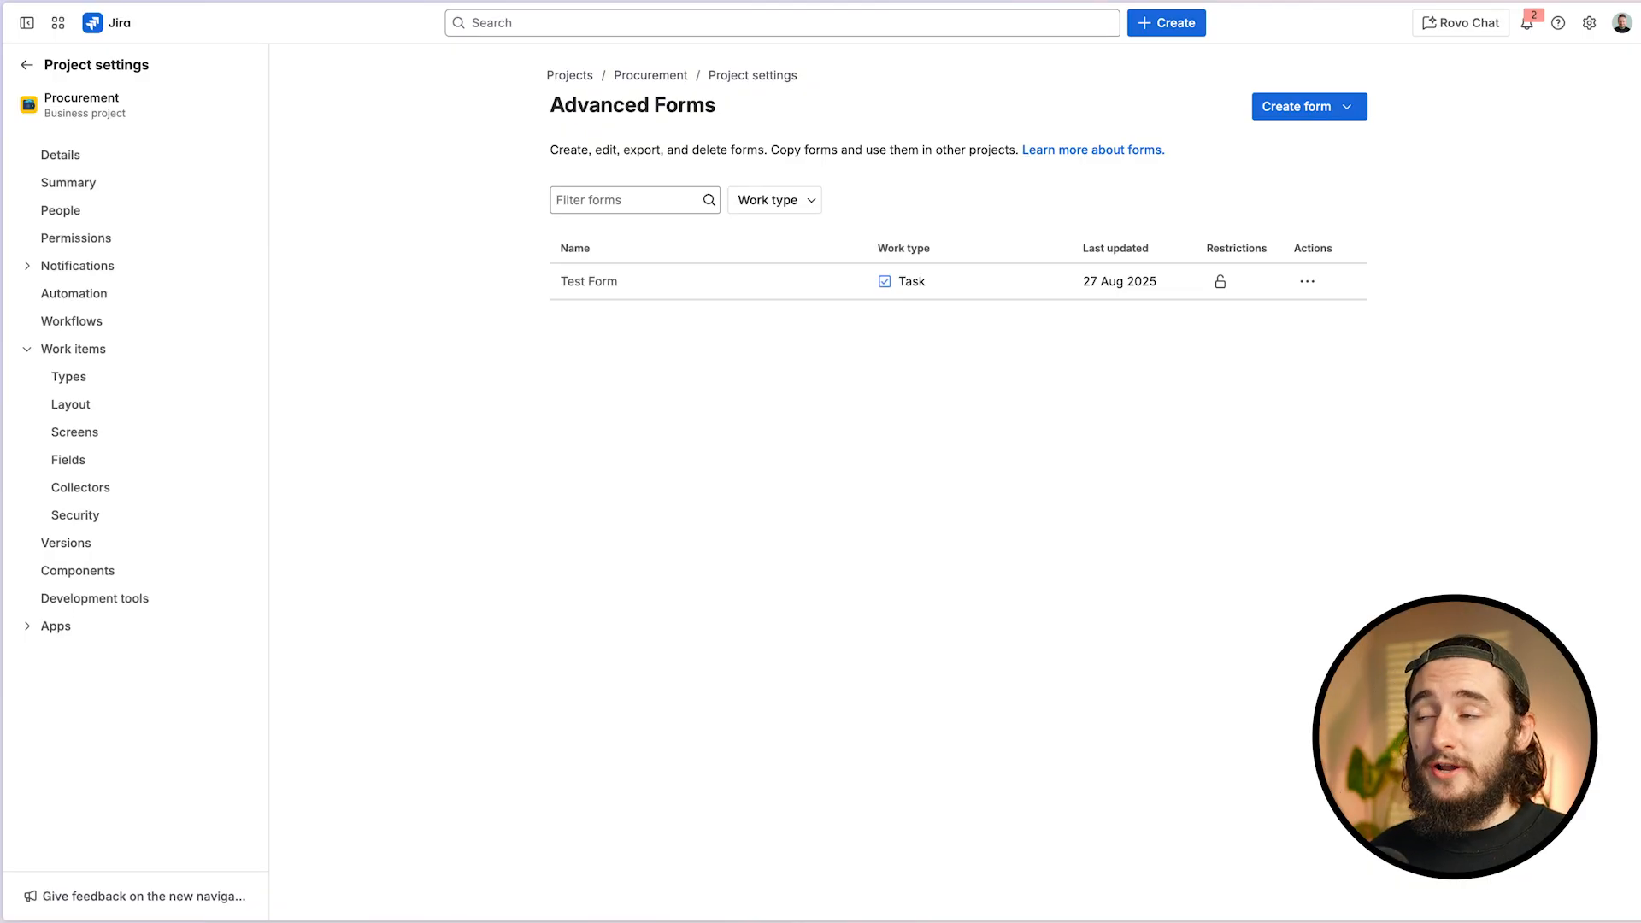
Open Test Form for editing and look over the field types that can be added
click(590, 281)
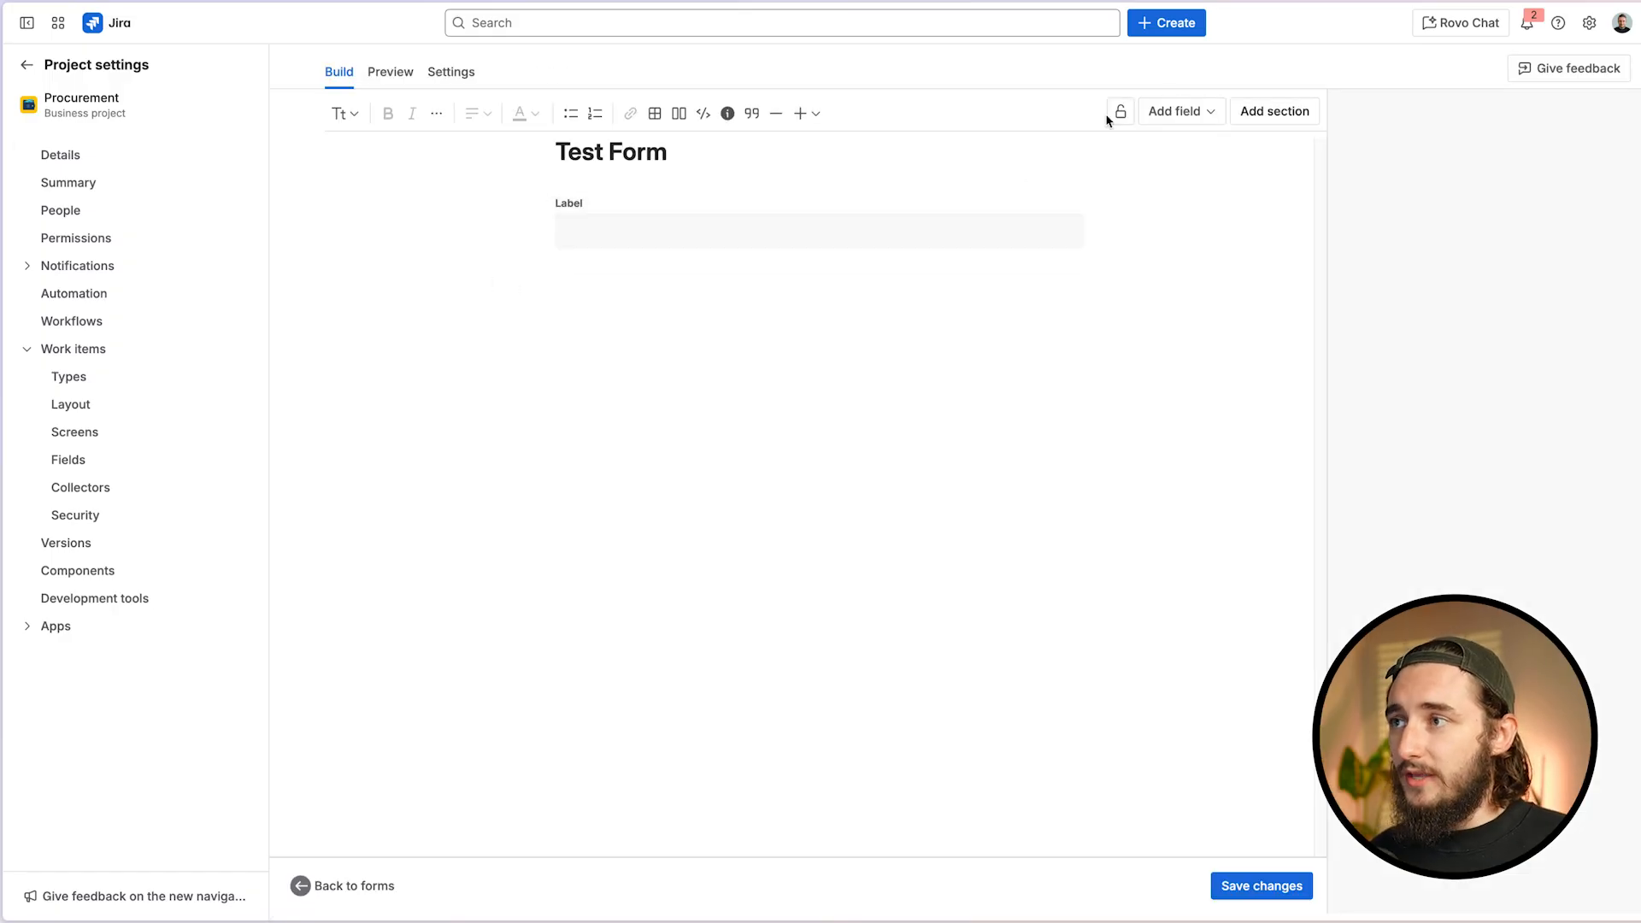
click(1208, 111)
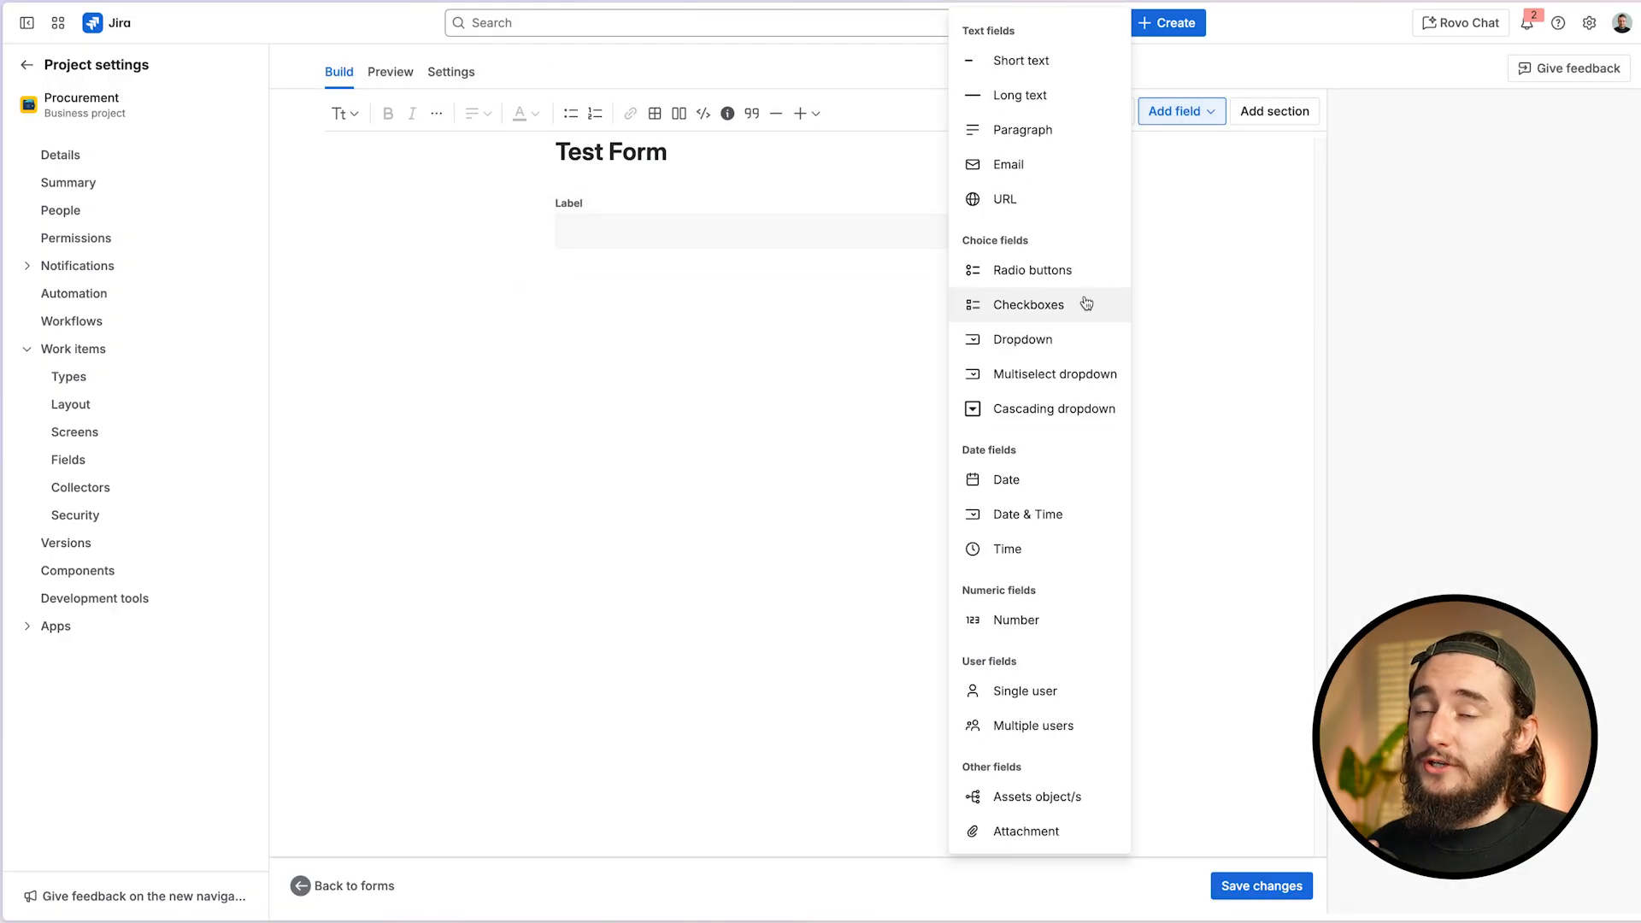